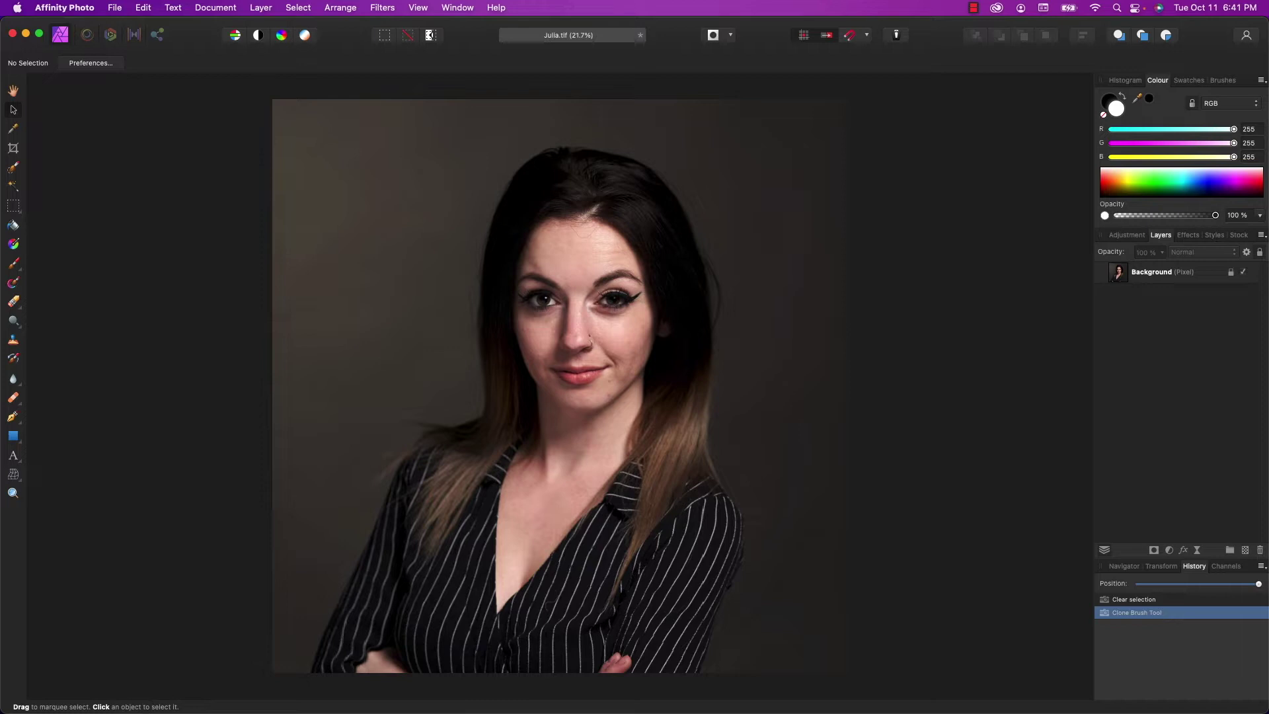
# Show the Navigator, zoom in to inspect the facial blemishes, then fit the whole portrait with Cmd+0
pyautogui.click(1124, 565)
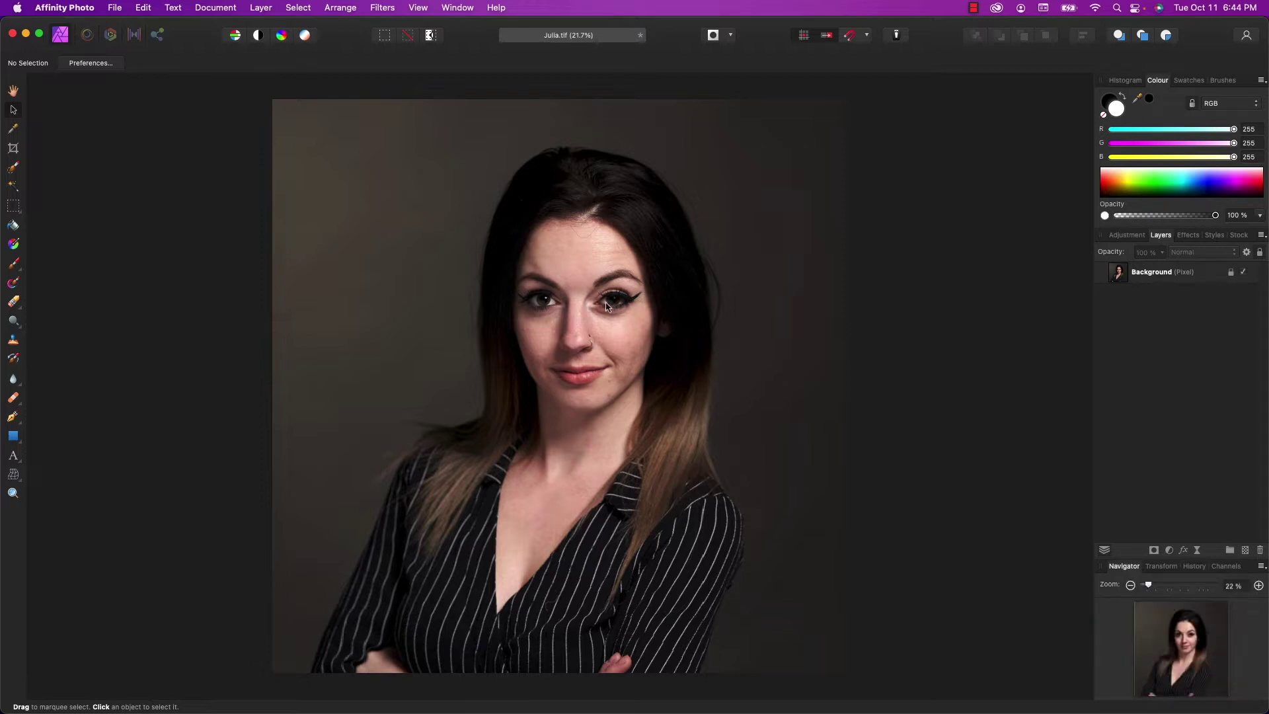
pyautogui.scroll(5, 606, 307)
pyautogui.scroll(1, 607, 307)
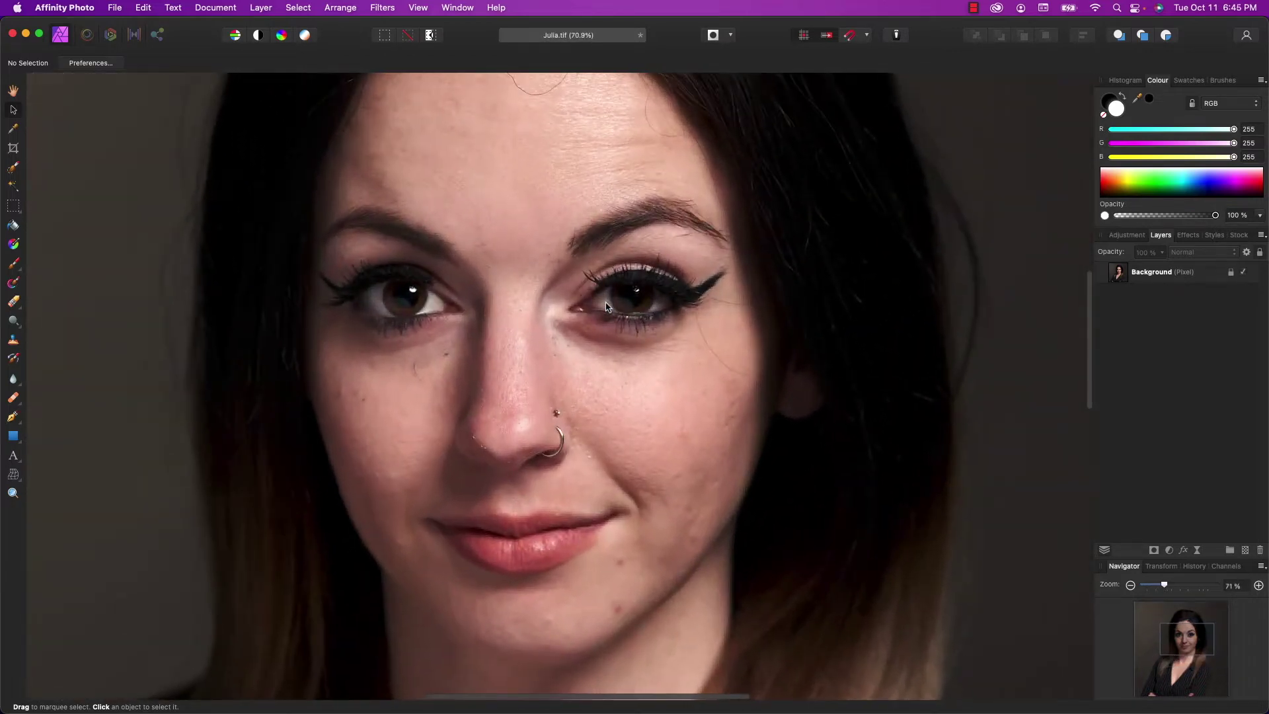
pyautogui.scroll(4, 606, 306)
pyautogui.scroll(-3, 606, 306)
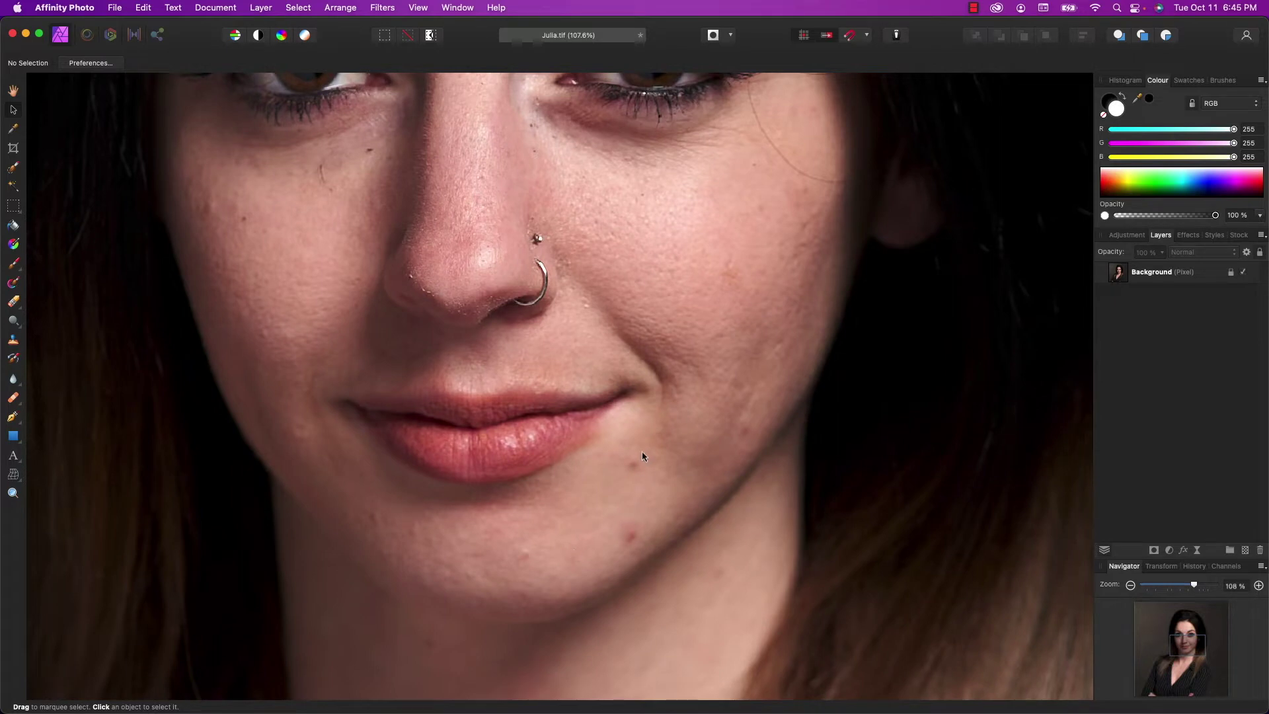
pyautogui.scroll(3, 706, 445)
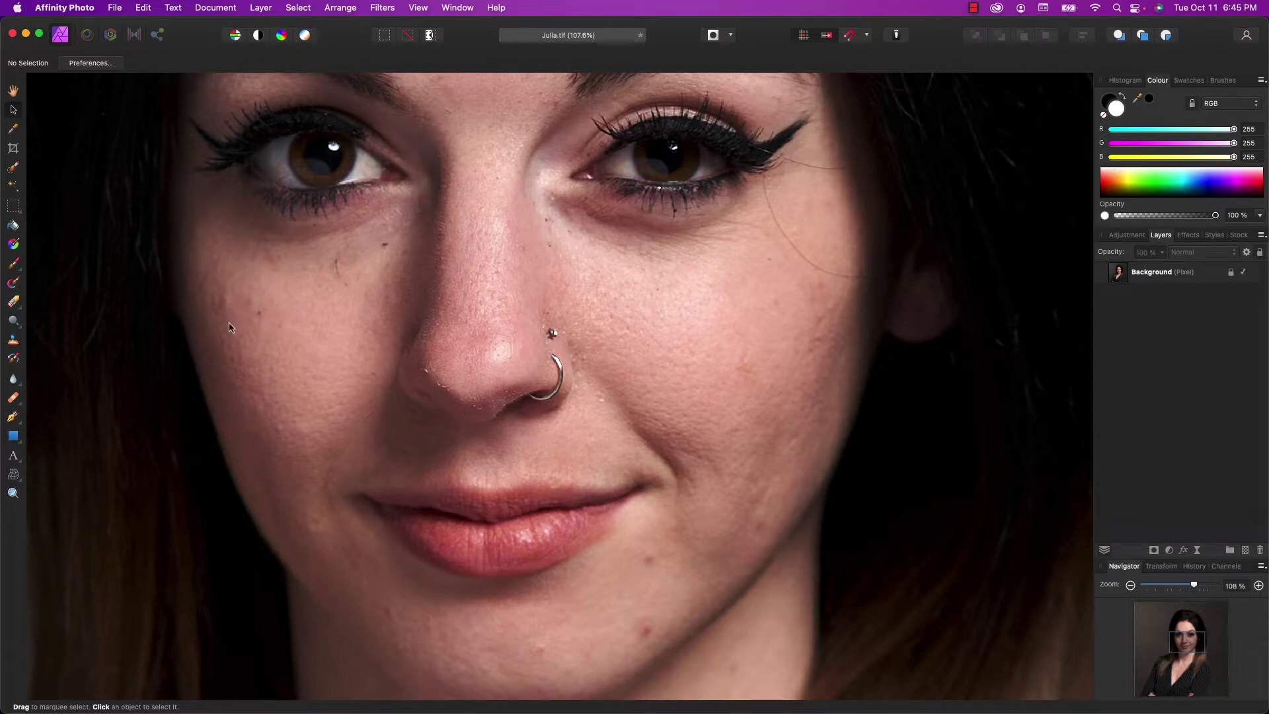
pyautogui.scroll(5, 335, 284)
pyautogui.scroll(3, 334, 288)
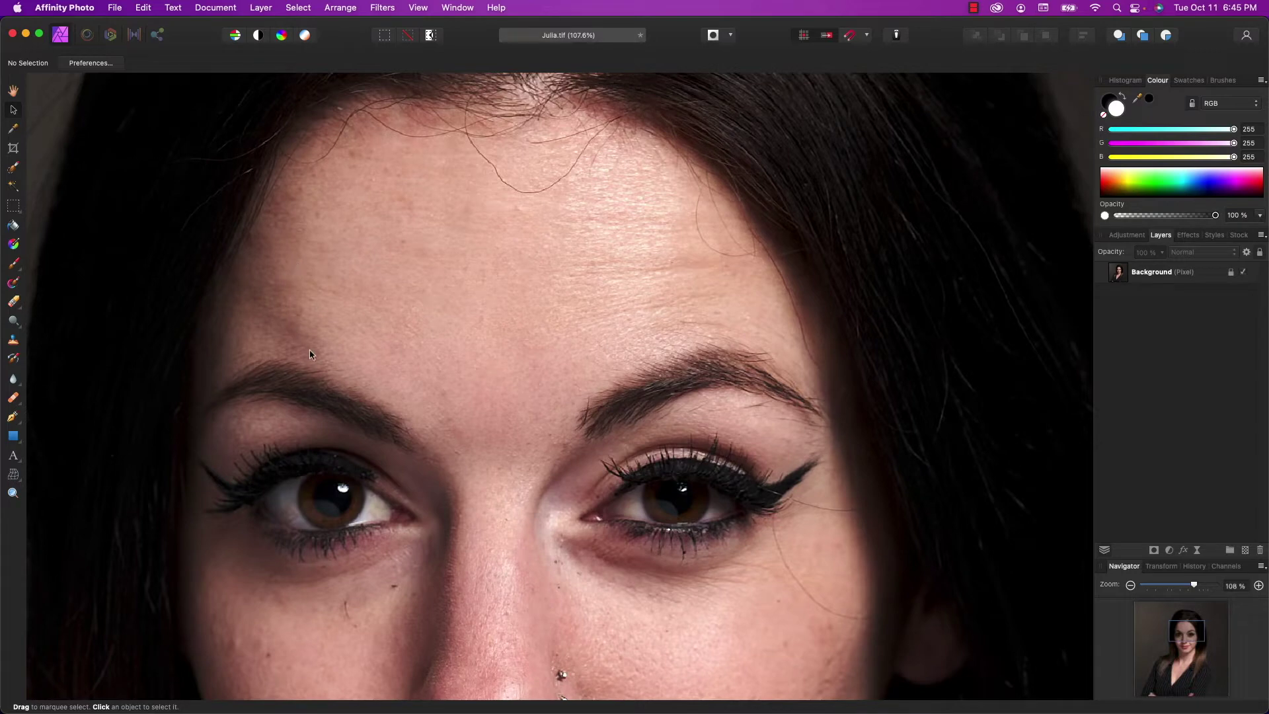
pyautogui.scroll(-6, 592, 317)
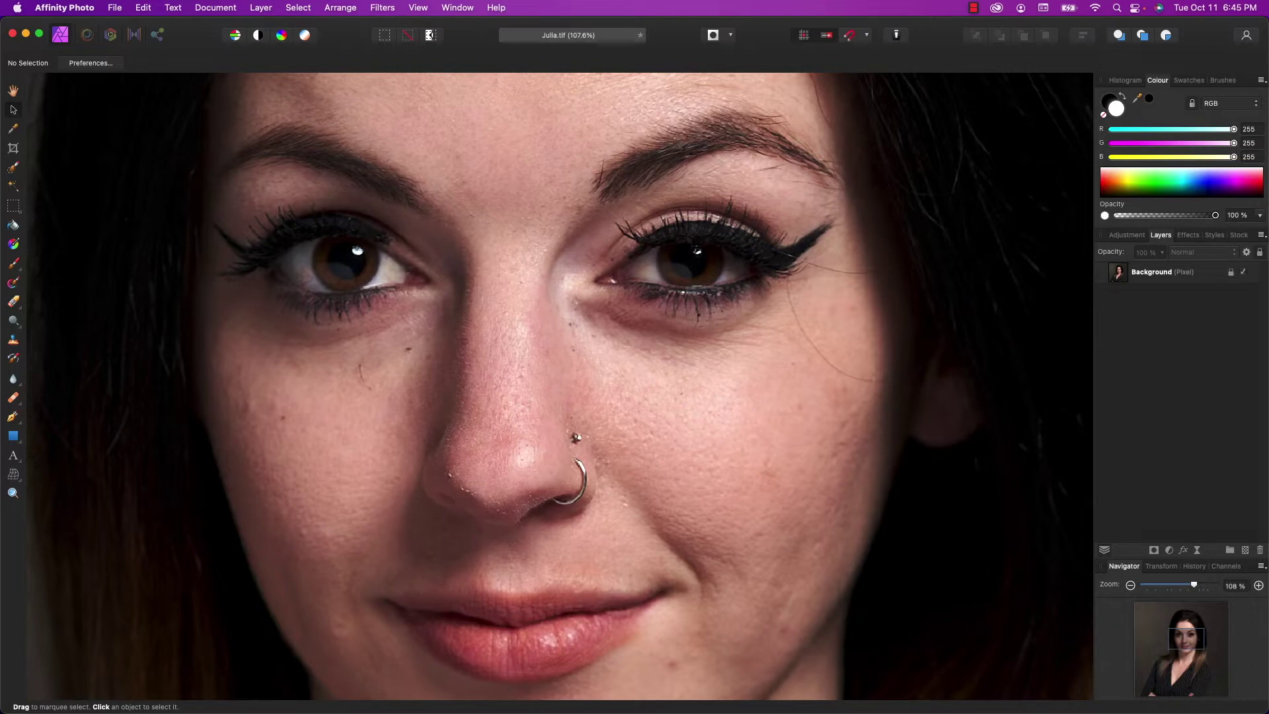
pyautogui.press('super+0')
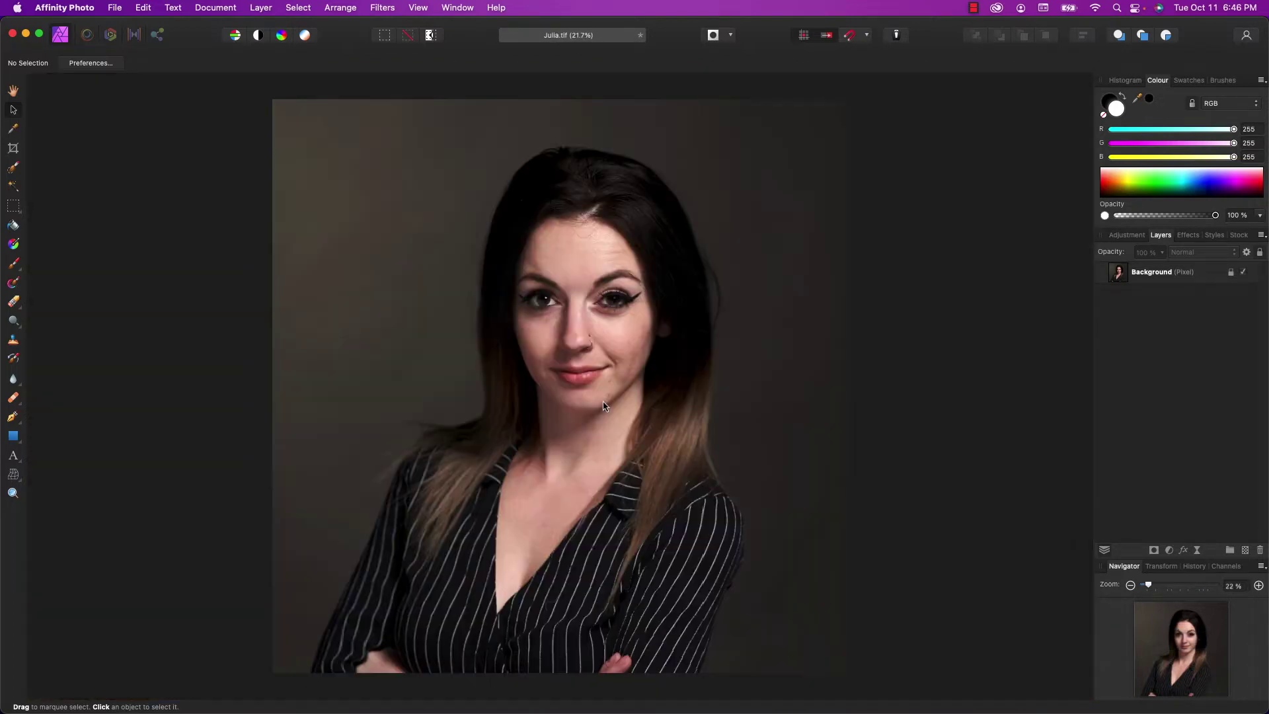
# Apply Filters > Frequency Separation to the Background layer with a 2 px Gaussian radius
pyautogui.click(1163, 286)
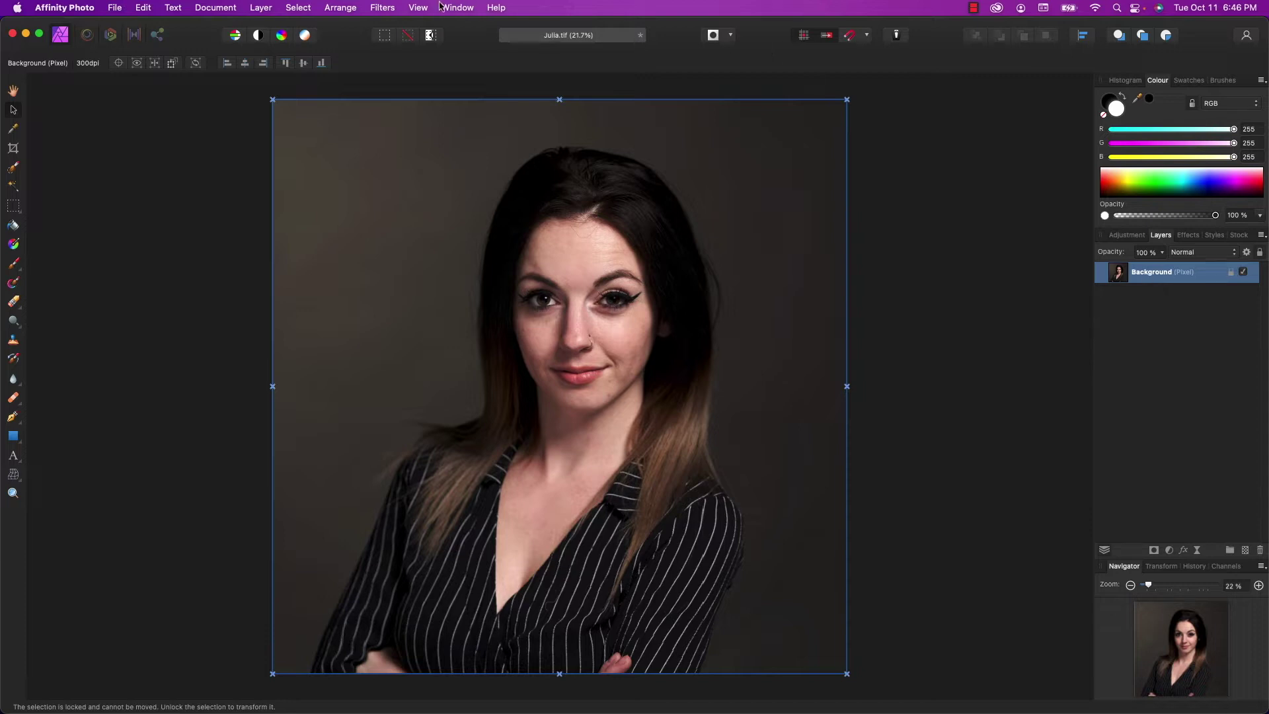
pyautogui.click(383, 8)
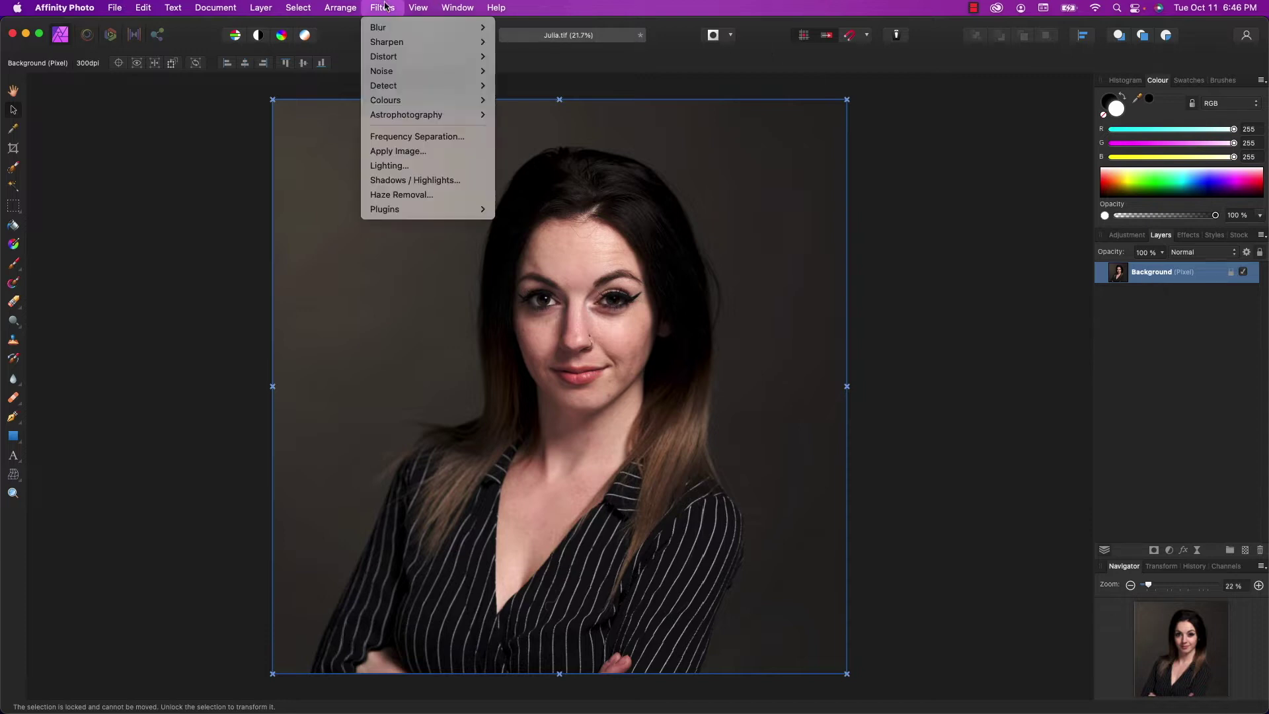
pyautogui.click(401, 138)
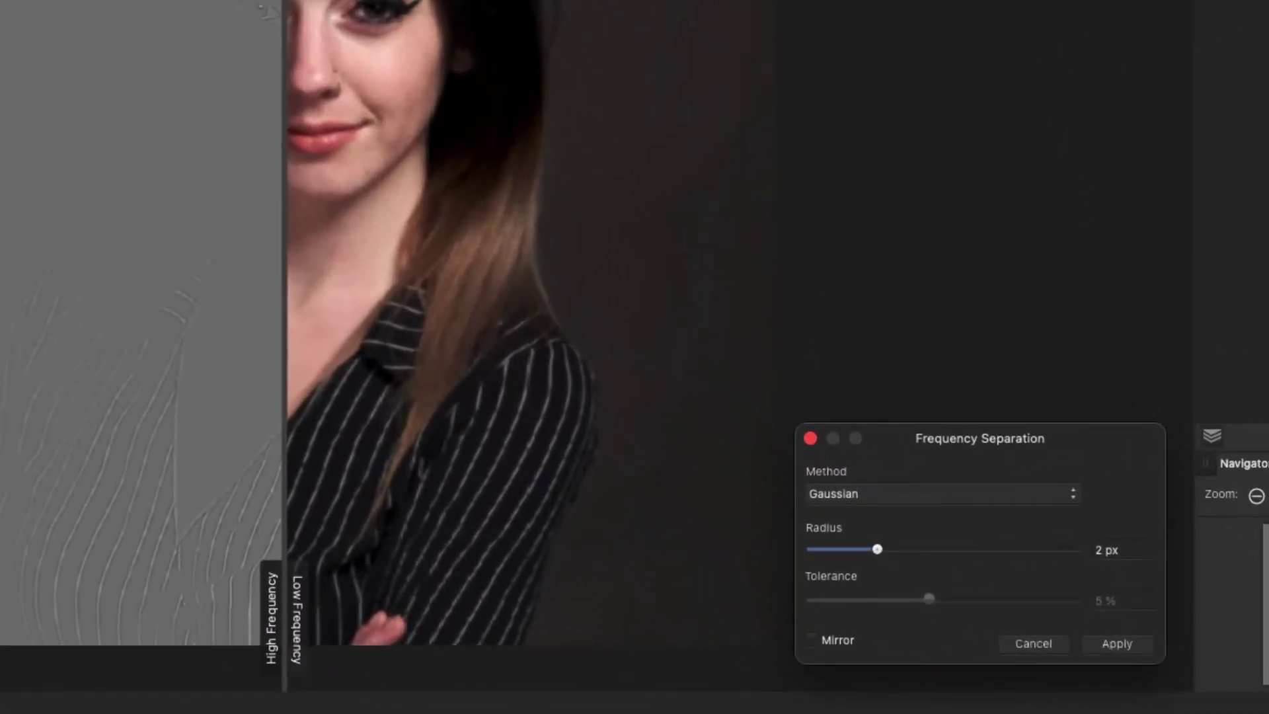
pyautogui.click(1117, 643)
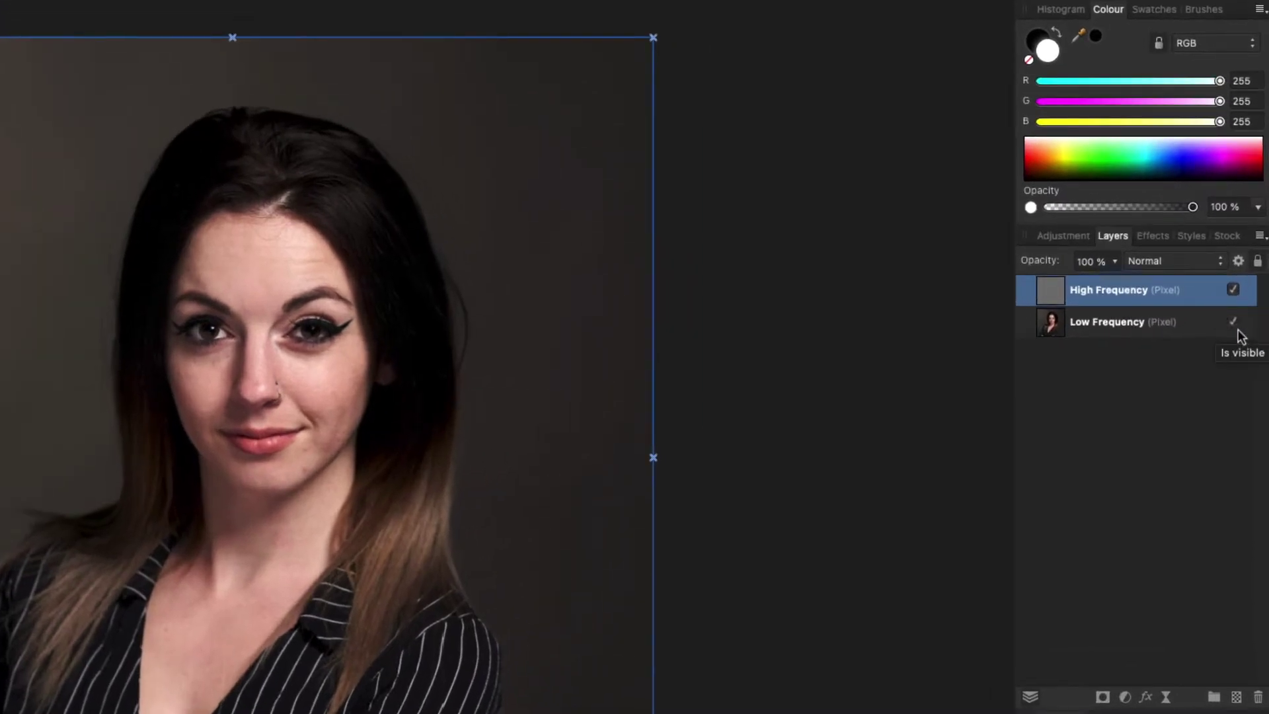
# Hide and re-show the Low Frequency layer, then hide the High Frequency layer
pyautogui.click(1234, 322)
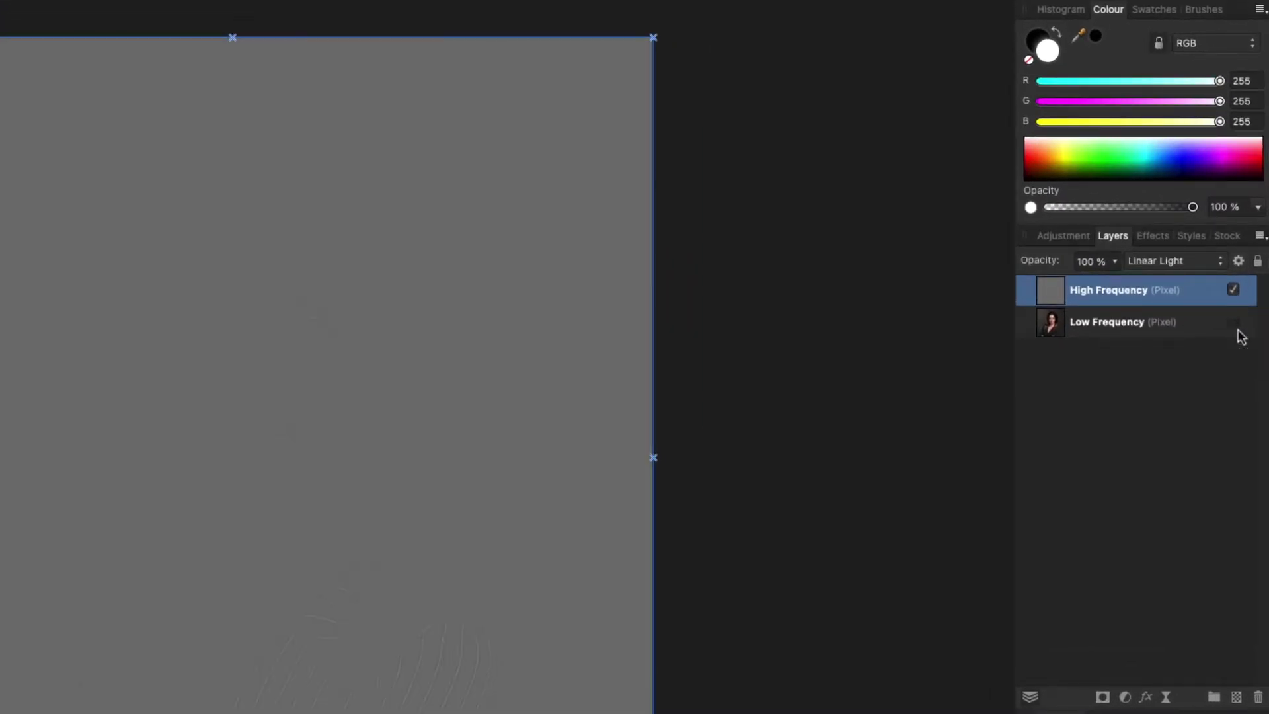
pyautogui.scroll(2, 371, 430)
pyautogui.scroll(2, 371, 430)
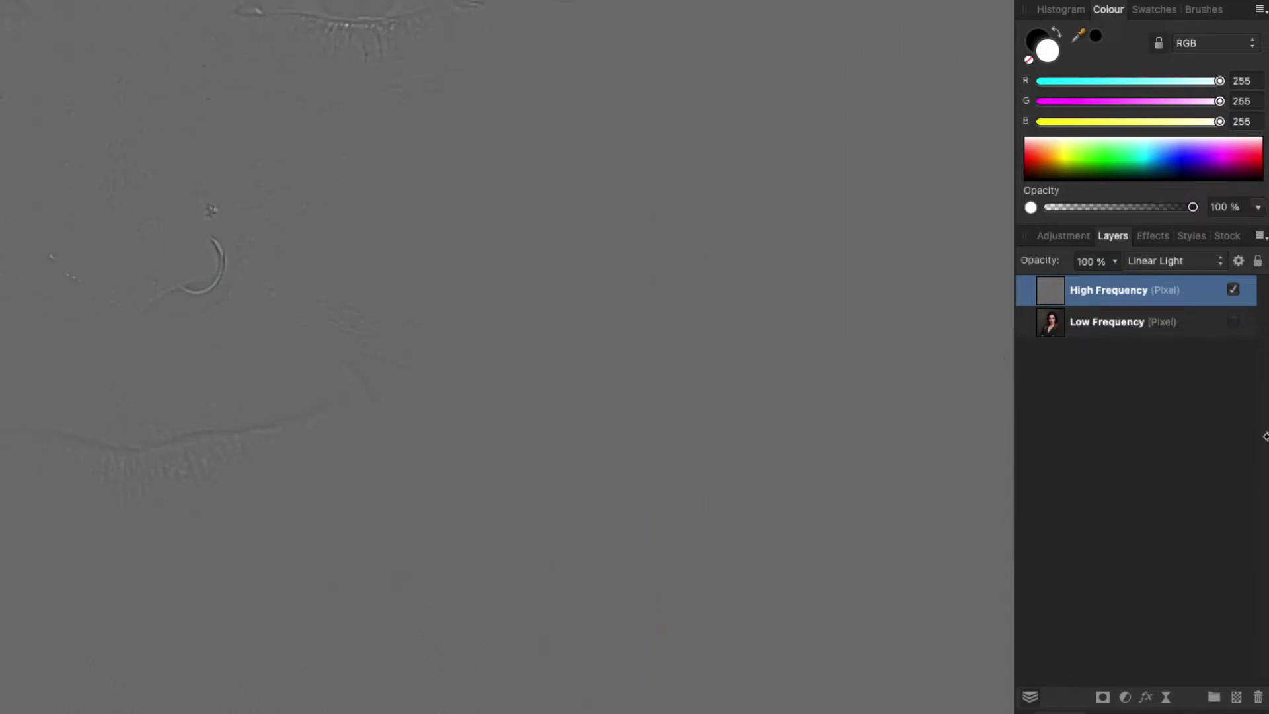
pyautogui.click(1233, 322)
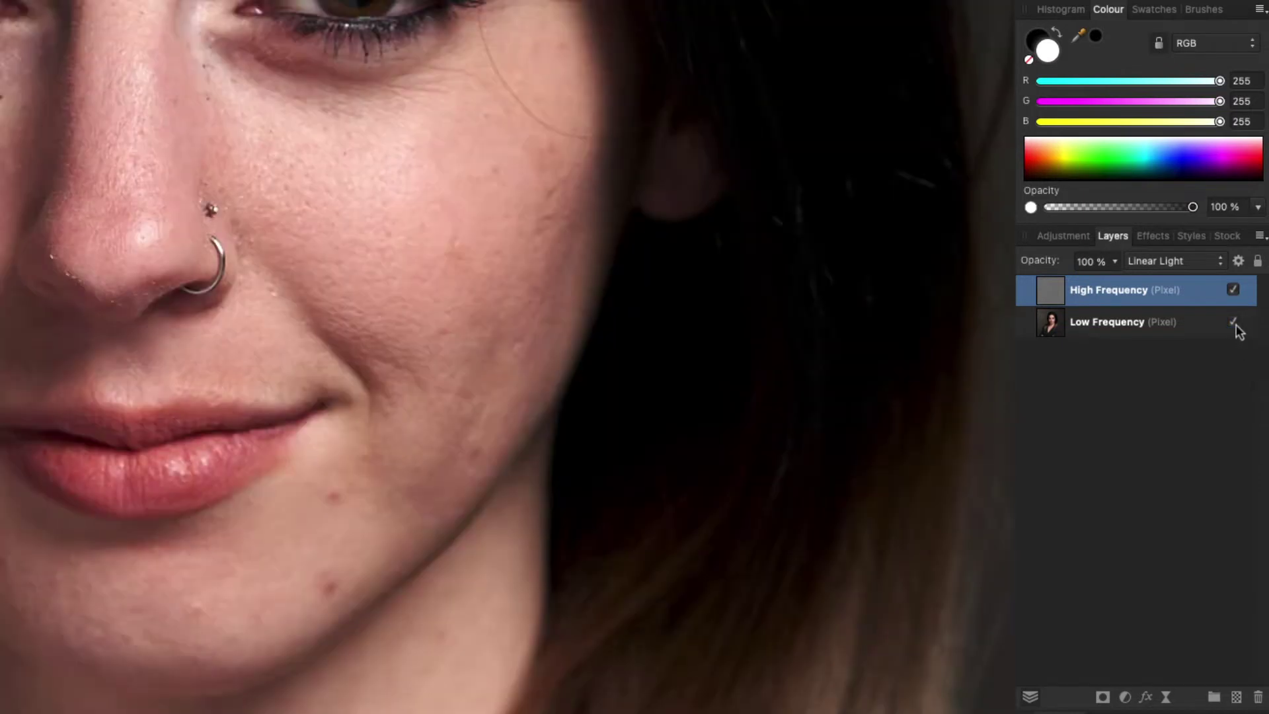
pyautogui.click(1234, 291)
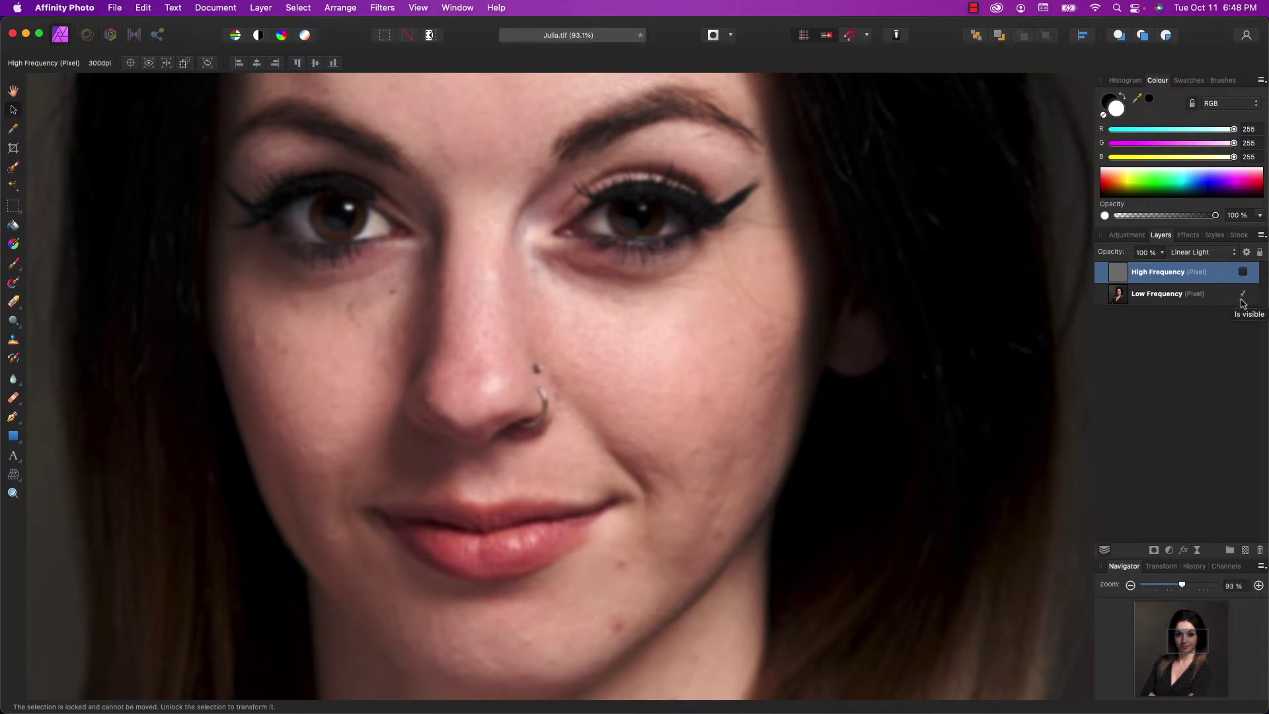
# Select the Low Frequency layer, zoom into the chin, and choose the Clone Brush Tool
pyautogui.click(1231, 303)
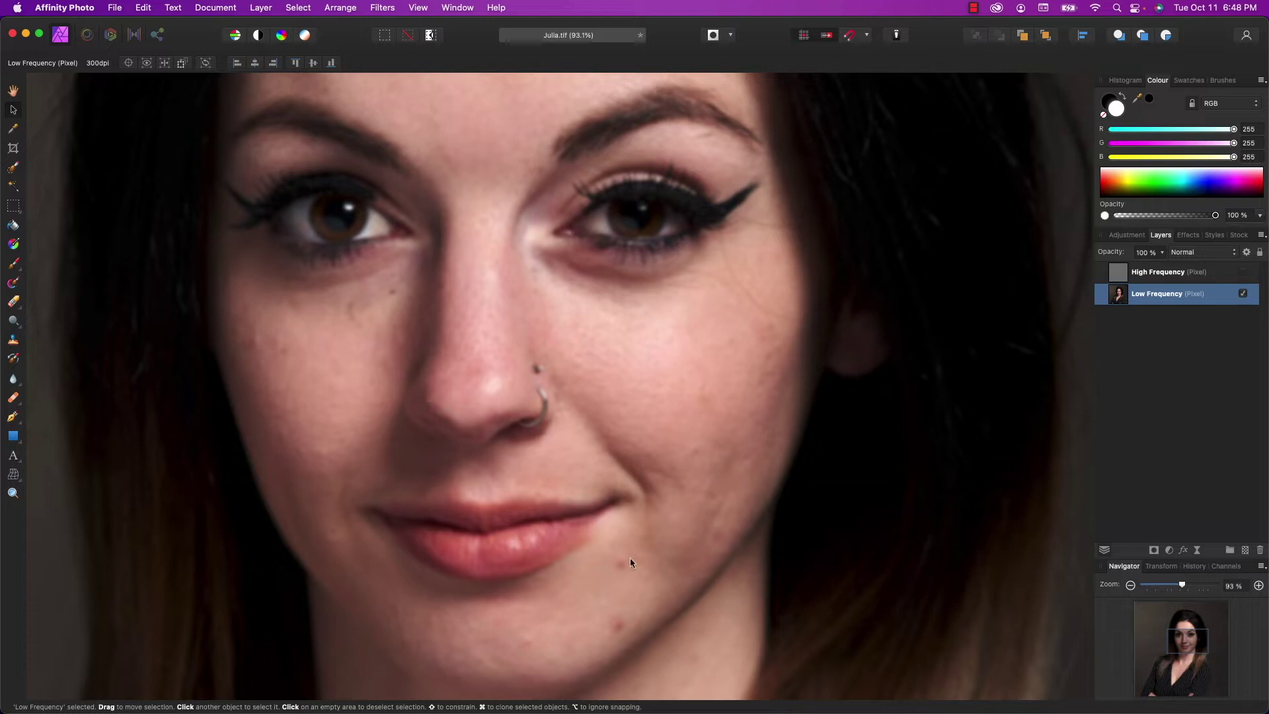
pyautogui.scroll(6, 629, 558)
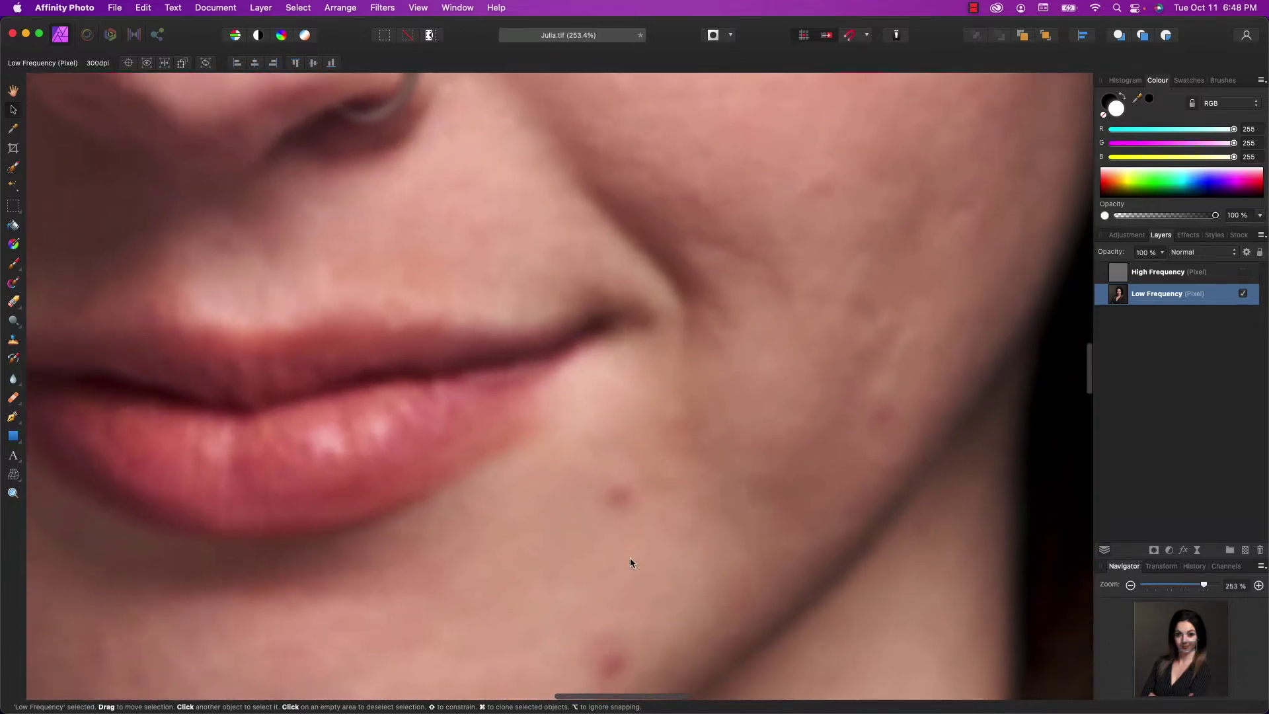
pyautogui.scroll(-4, 630, 557)
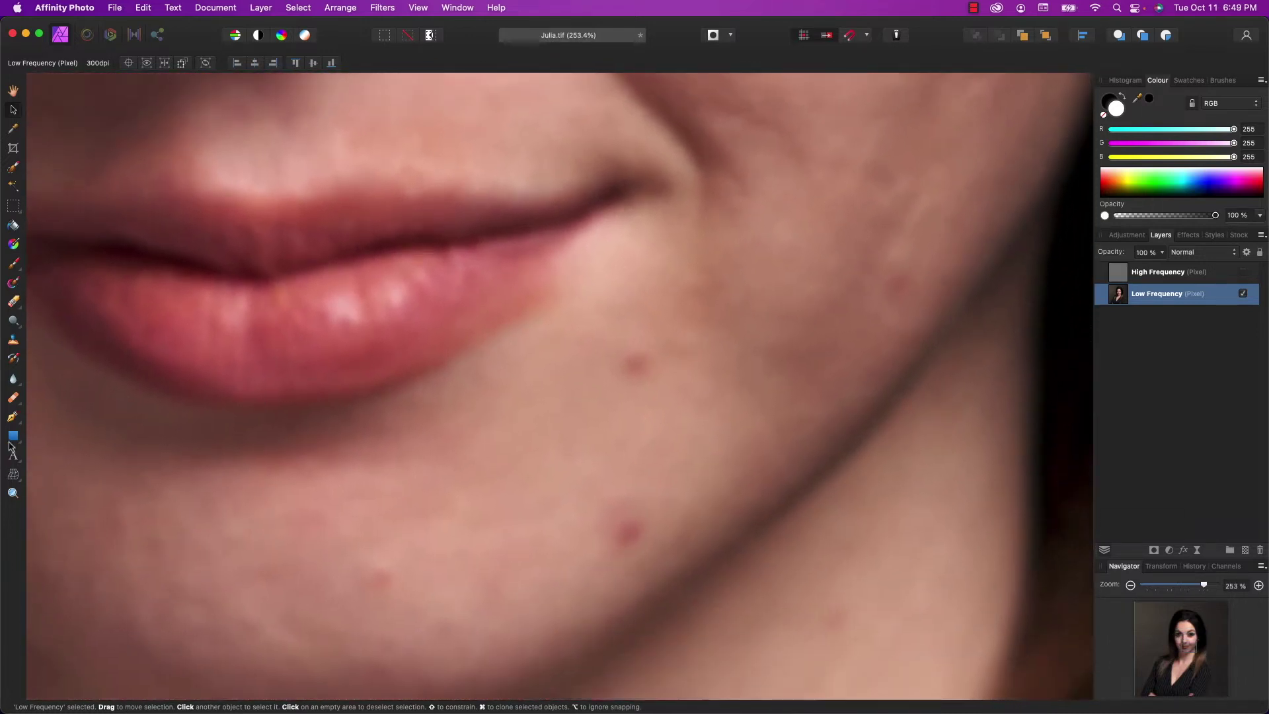
pyautogui.click(12, 399)
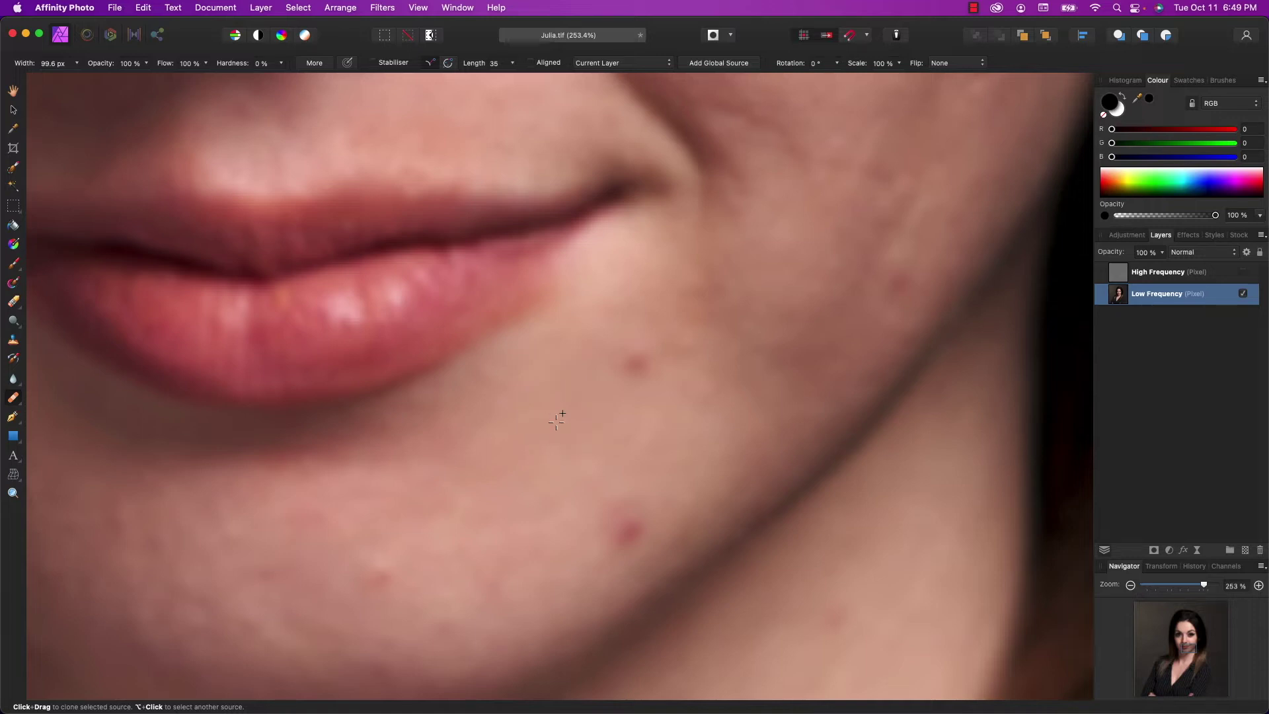
# Clone away the red blemish below the lip, shrinking the brush to about 61 px
pyautogui.keyDown('alt'); pyautogui.click(553, 423); pyautogui.keyUp('alt')
pyautogui.click(629, 373)
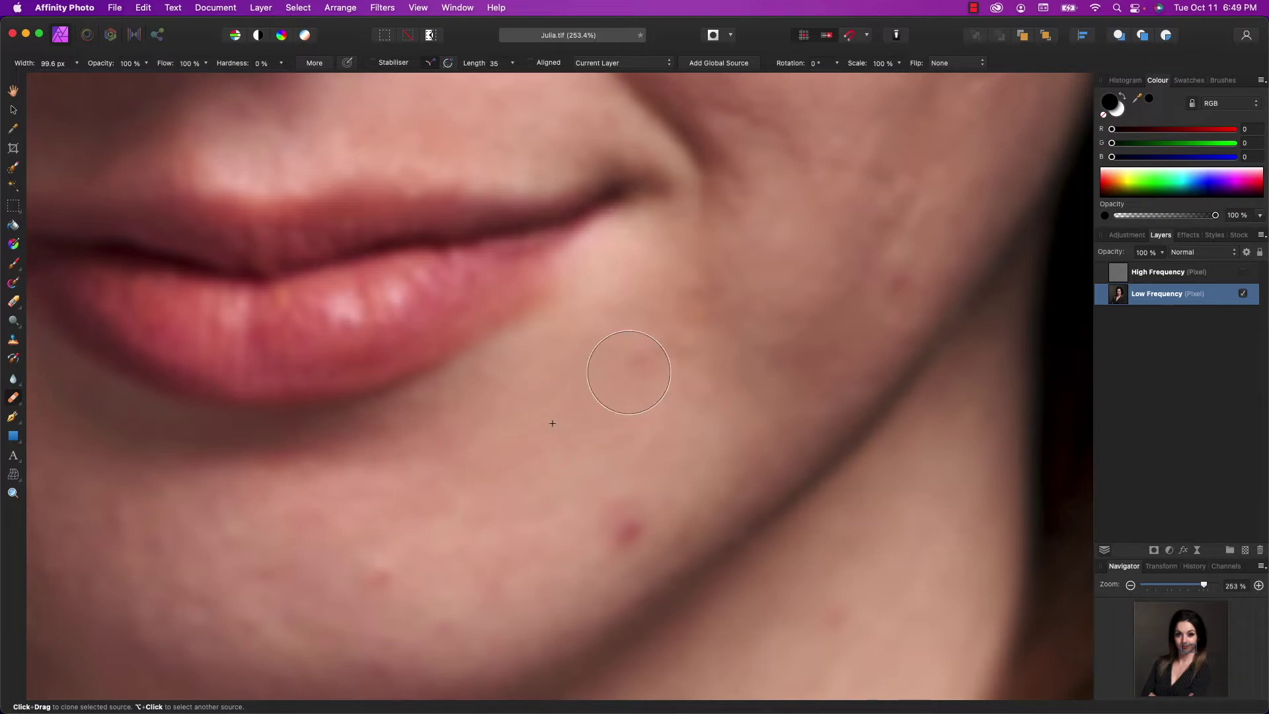
pyautogui.click(635, 369)
pyautogui.press('super+z')
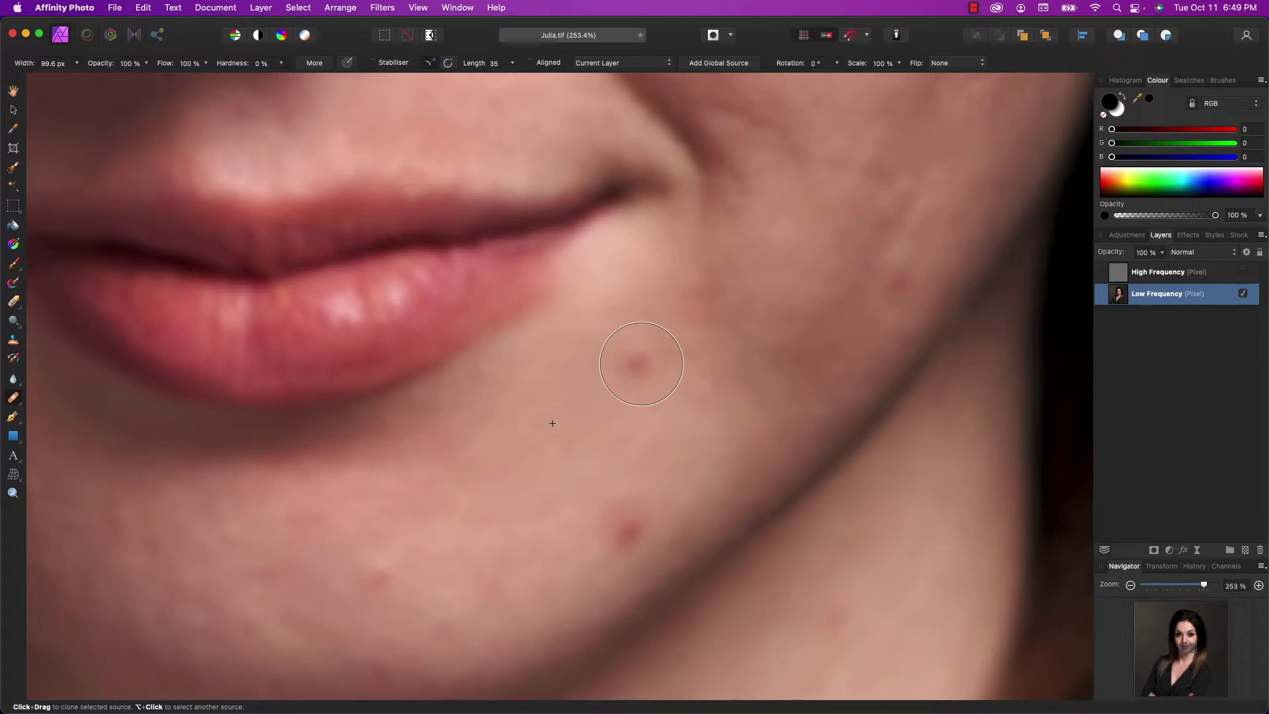
pyautogui.press('[')
pyautogui.press('[')
pyautogui.press('[')
pyautogui.press('[')
pyautogui.press('[')
pyautogui.click(637, 364)
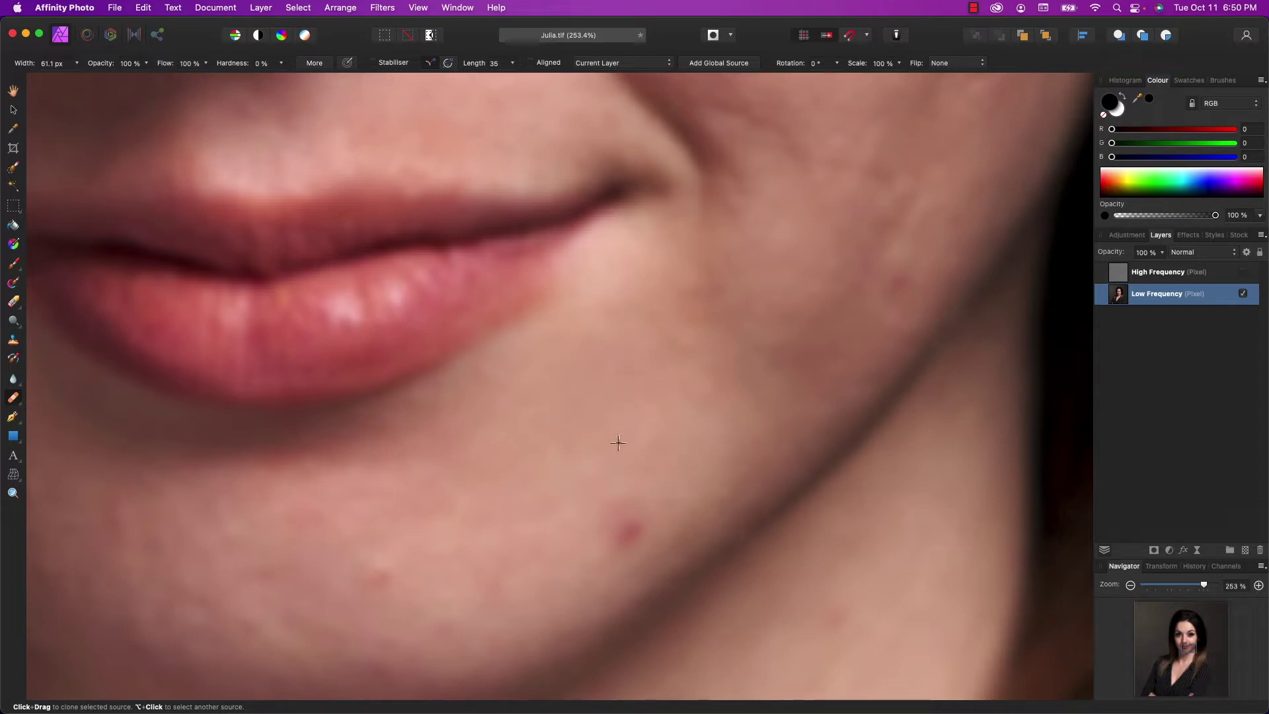
# Clone out the blemishes lower on the chin from nearby clean skin
pyautogui.keyDown('alt'); pyautogui.click(619, 443); pyautogui.keyUp('alt')
pyautogui.moveTo(631, 522)
pyautogui.mouseDown()
pyautogui.moveTo(616, 537)
pyautogui.moveTo(628, 509)
pyautogui.moveTo(623, 528)
pyautogui.mouseUp()
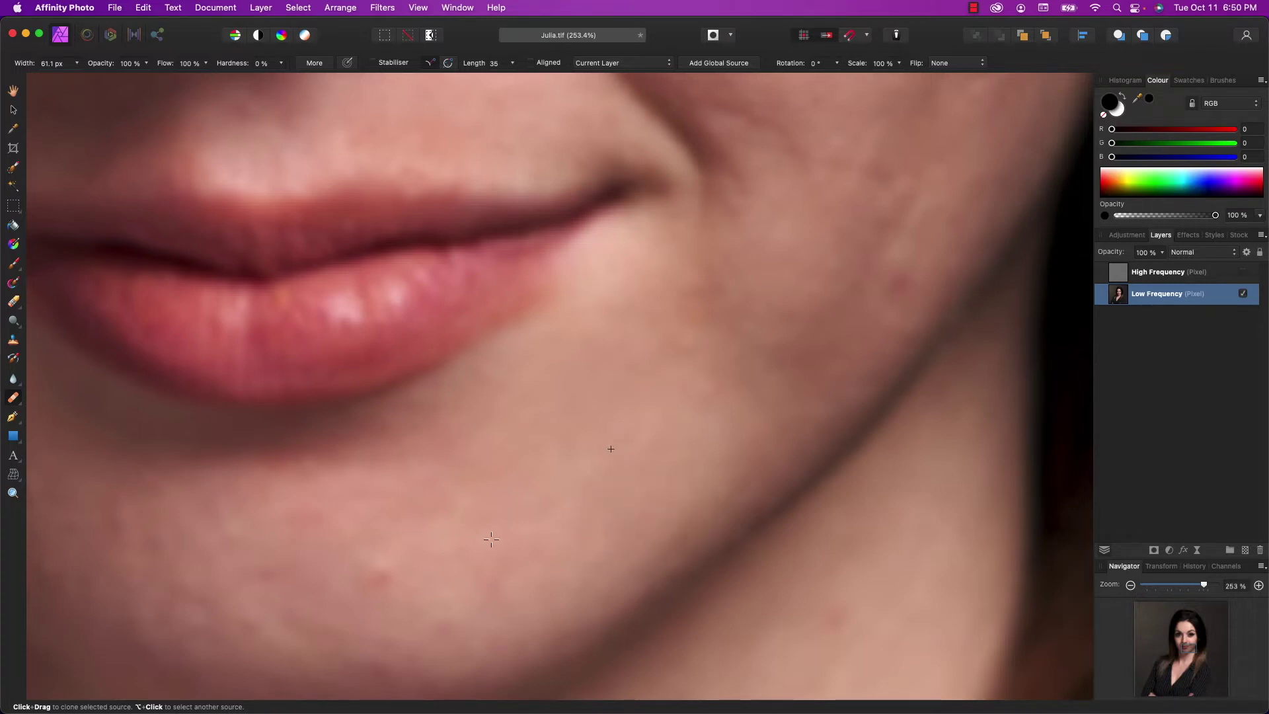
pyautogui.keyDown('alt'); pyautogui.click(440, 559); pyautogui.keyUp('alt')
pyautogui.moveTo(395, 557); pyautogui.dragTo(363, 585)
pyautogui.keyDown('alt'); pyautogui.click(456, 601); pyautogui.keyUp('alt')
pyautogui.keyDown('alt'); pyautogui.click(606, 425); pyautogui.keyUp('alt')
pyautogui.keyDown('alt'); pyautogui.click(670, 423); pyautogui.keyUp('alt')
# Shrink the brush to about 44 px and sample clean jawline and cheek skin
pyautogui.scroll(5, 827, 363)
pyautogui.hscroll(4, 827, 363)
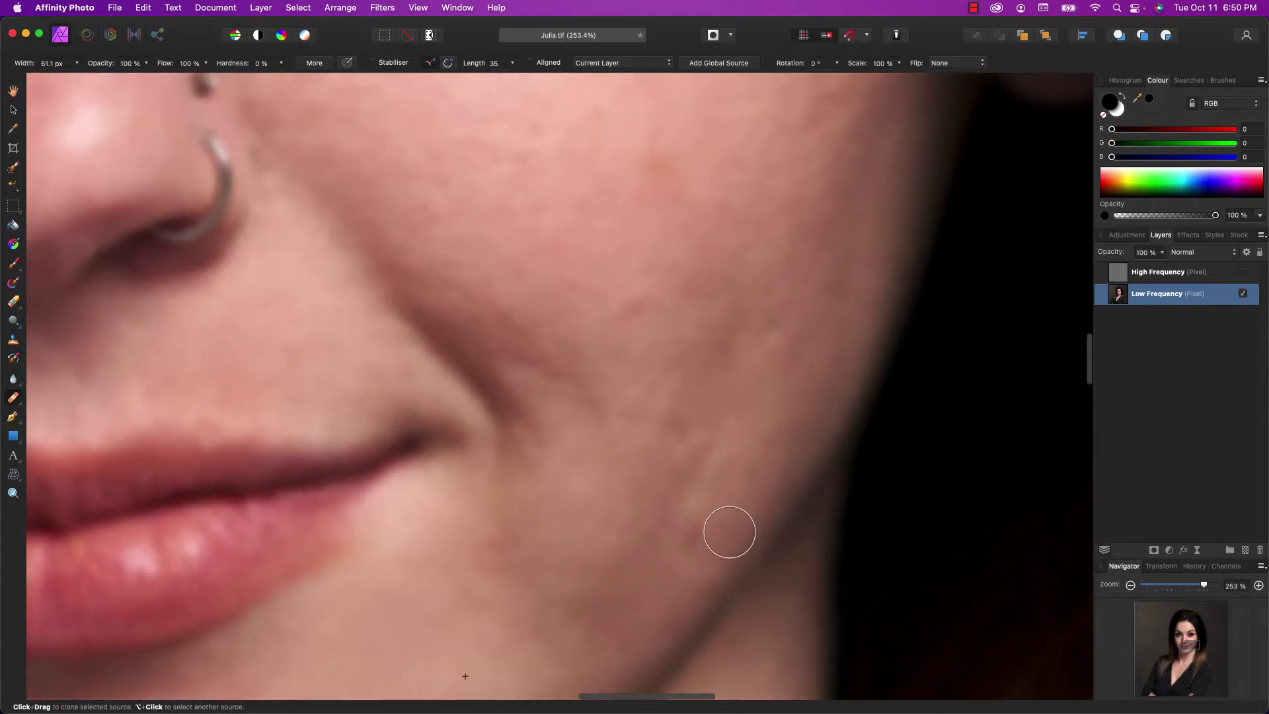
pyautogui.press('[')
pyautogui.press('[')
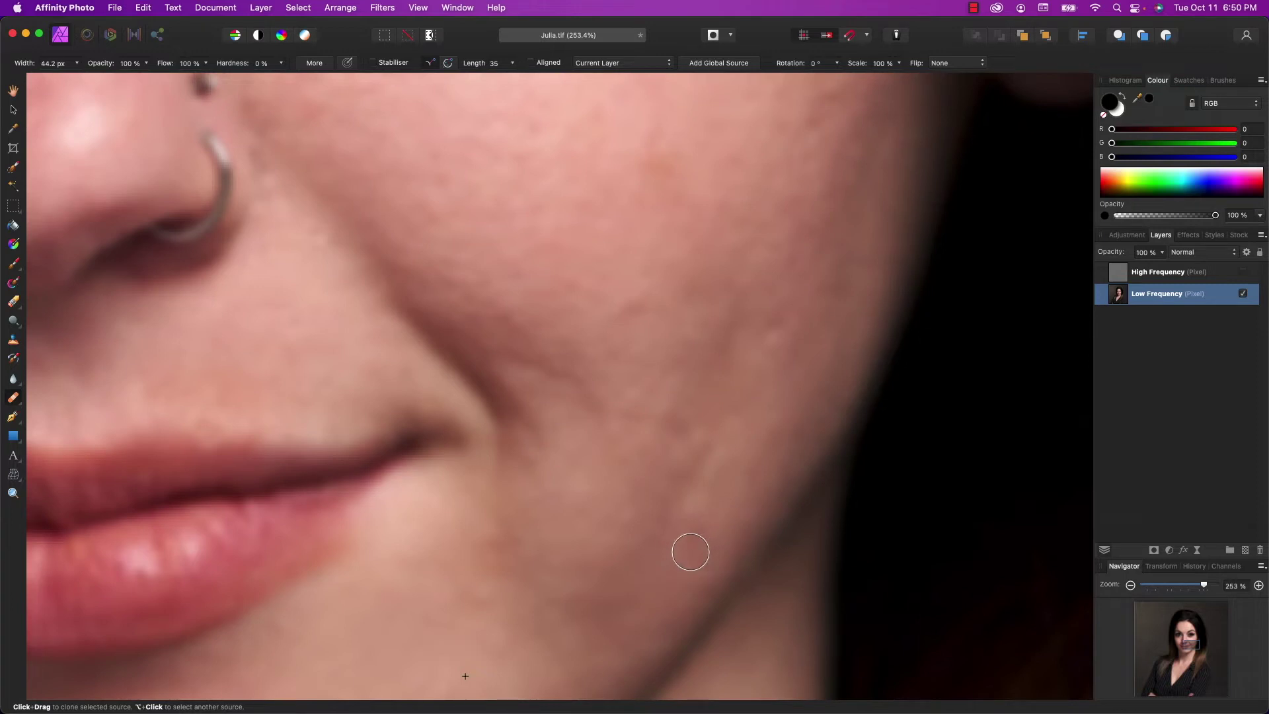
pyautogui.keyDown('alt'); pyautogui.click(745, 494); pyautogui.keyUp('alt')
pyautogui.keyDown('alt'); pyautogui.click(729, 530); pyautogui.keyUp('alt')
pyautogui.keyDown('alt'); pyautogui.click(715, 383); pyautogui.keyUp('alt')
pyautogui.keyDown('alt'); pyautogui.click(708, 412); pyautogui.keyUp('alt')
pyautogui.keyDown('alt'); pyautogui.click(717, 399); pyautogui.keyUp('alt')
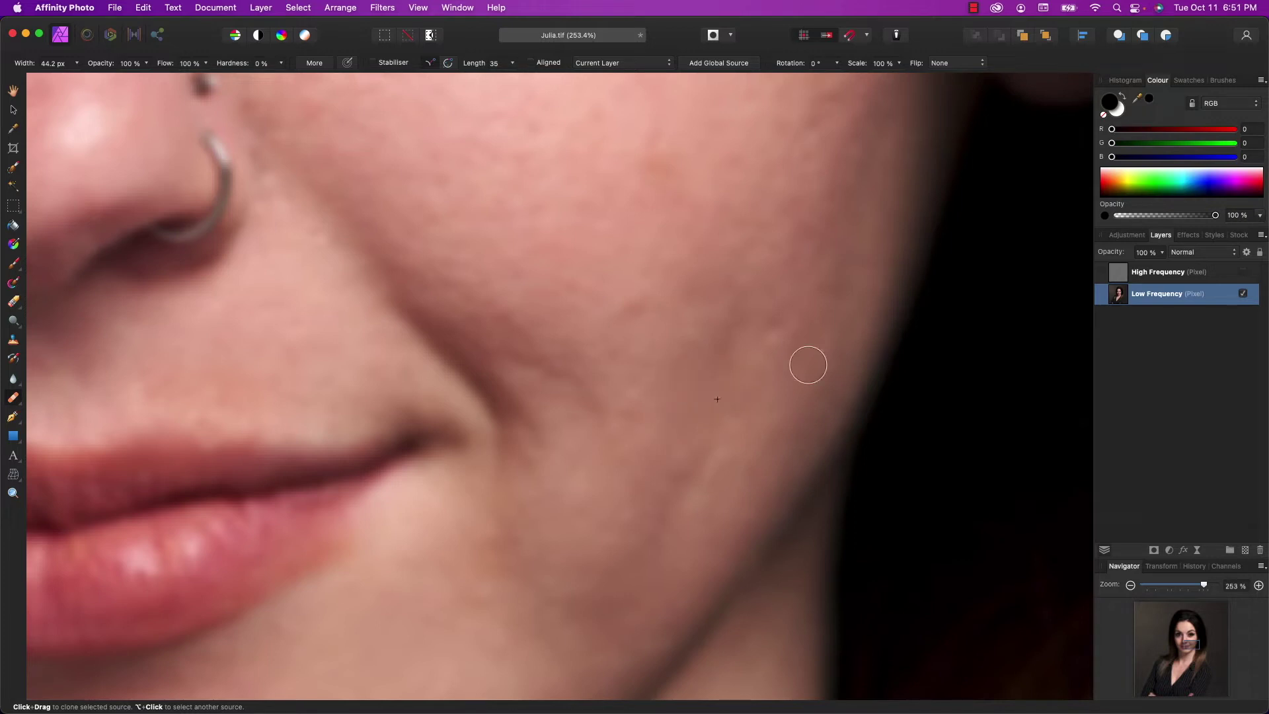
pyautogui.keyDown('alt'); pyautogui.click(632, 282); pyautogui.keyUp('alt')
# Turn the High Frequency detail layer back on
pyautogui.scroll(5, 620, 377)
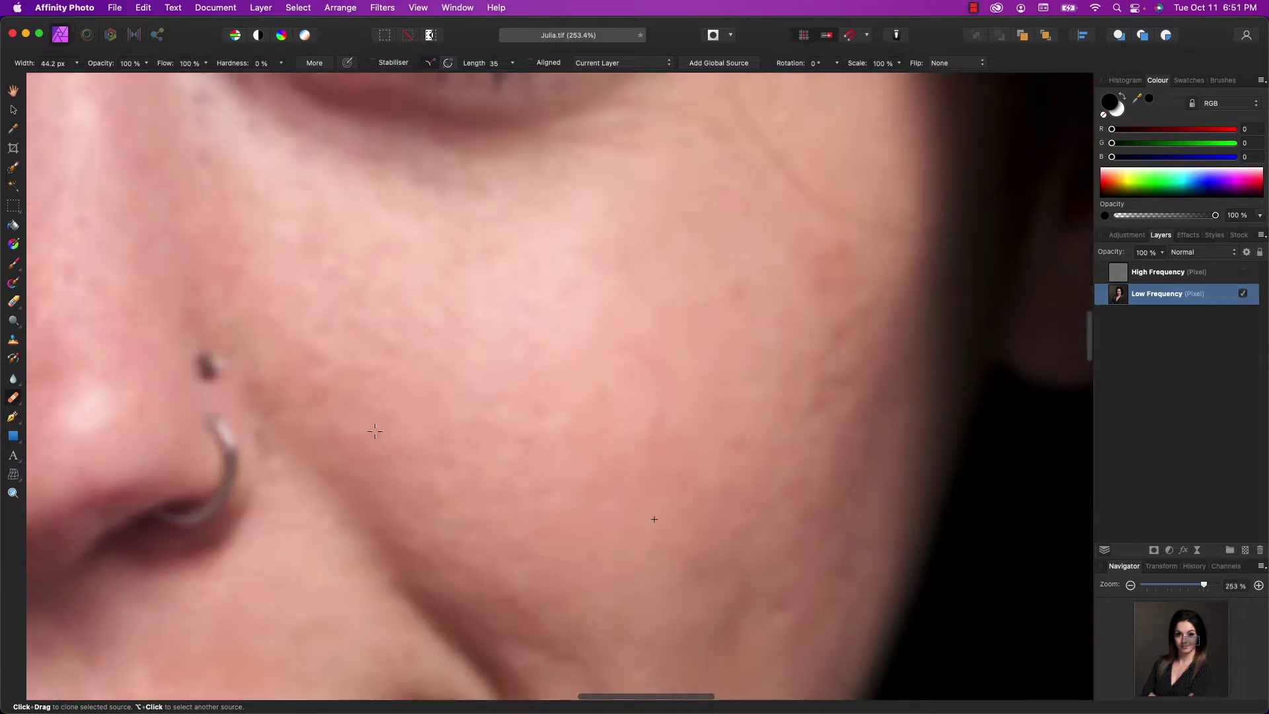
pyautogui.scroll(3, 553, 402)
pyautogui.hscroll(4, 275, 354)
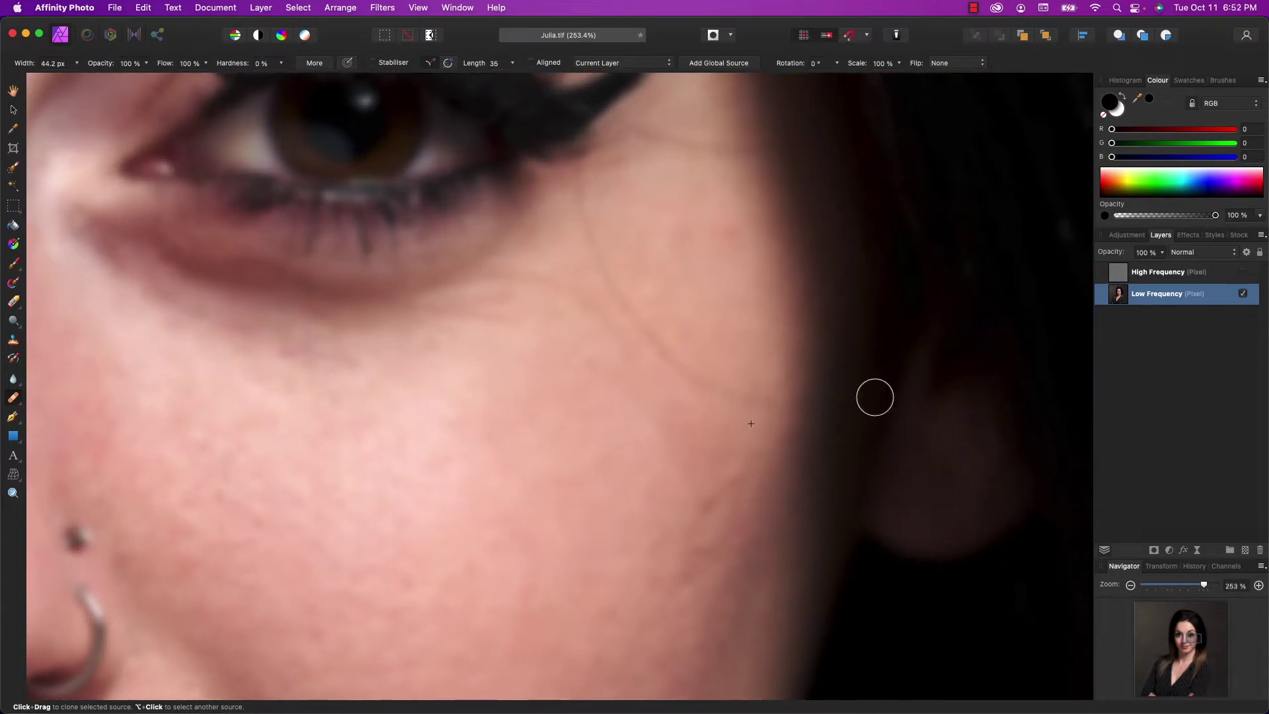
pyautogui.click(1245, 274)
# Move down to the jaw and sample clean jaw and chin skin as clone sources
pyautogui.scroll(-2, 828, 404)
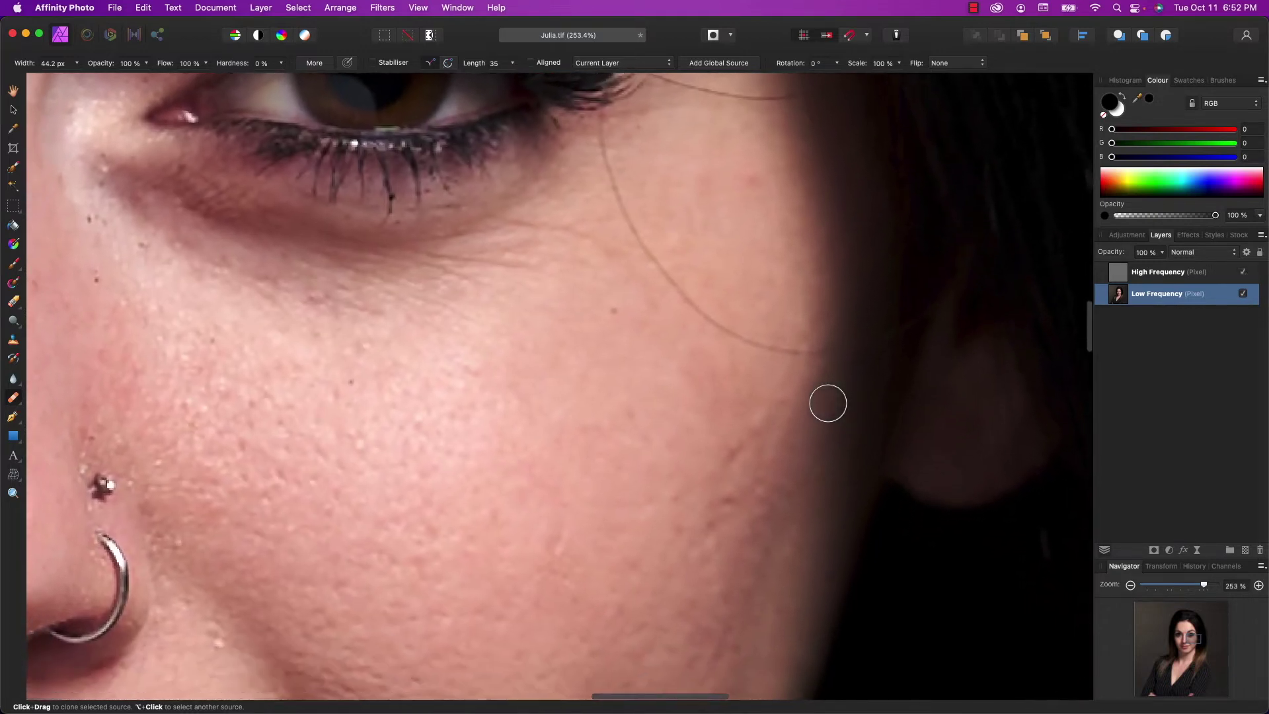
pyautogui.scroll(-10, 829, 404)
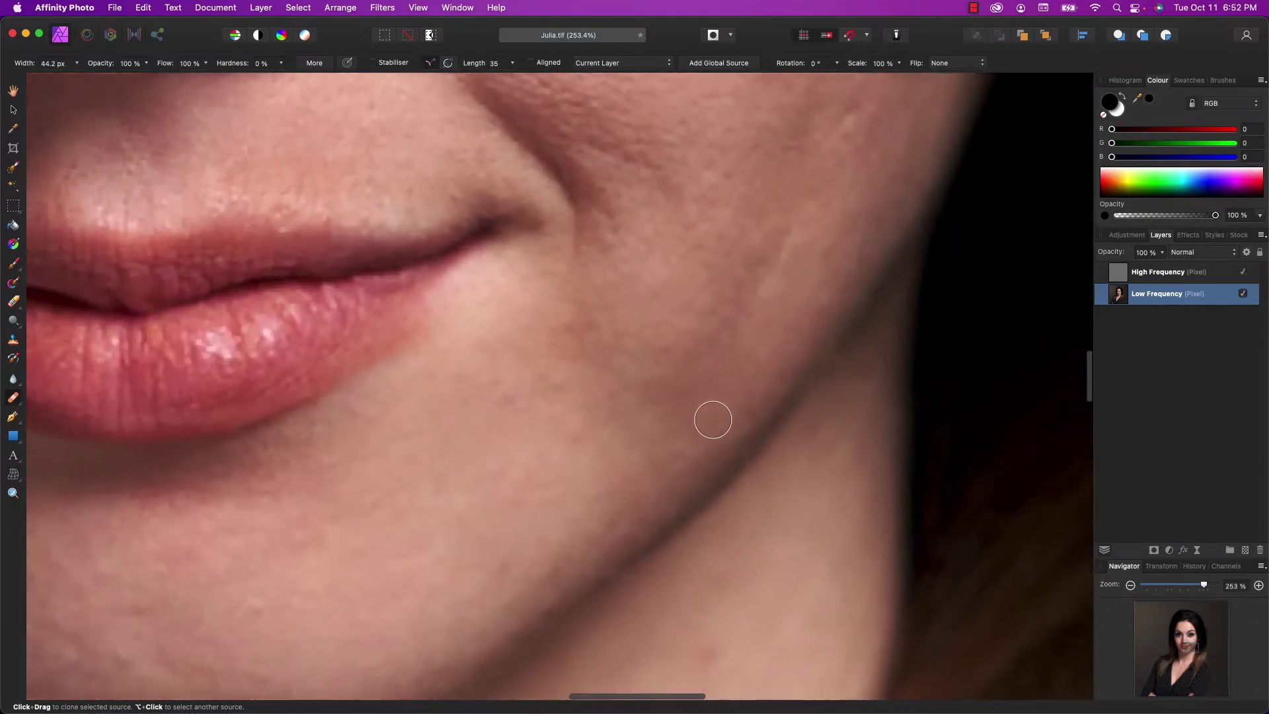
pyautogui.scroll(-2, 713, 420)
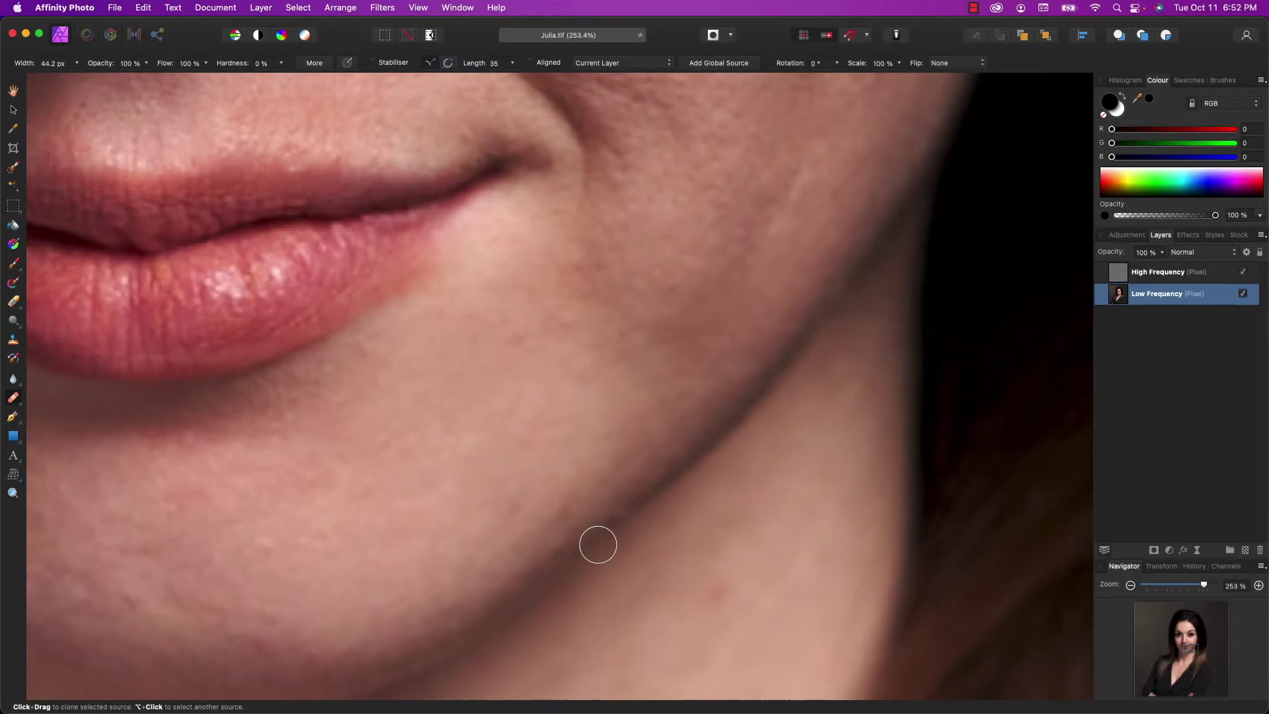
pyautogui.scroll(-1, 598, 544)
pyautogui.hscroll(-5, 598, 544)
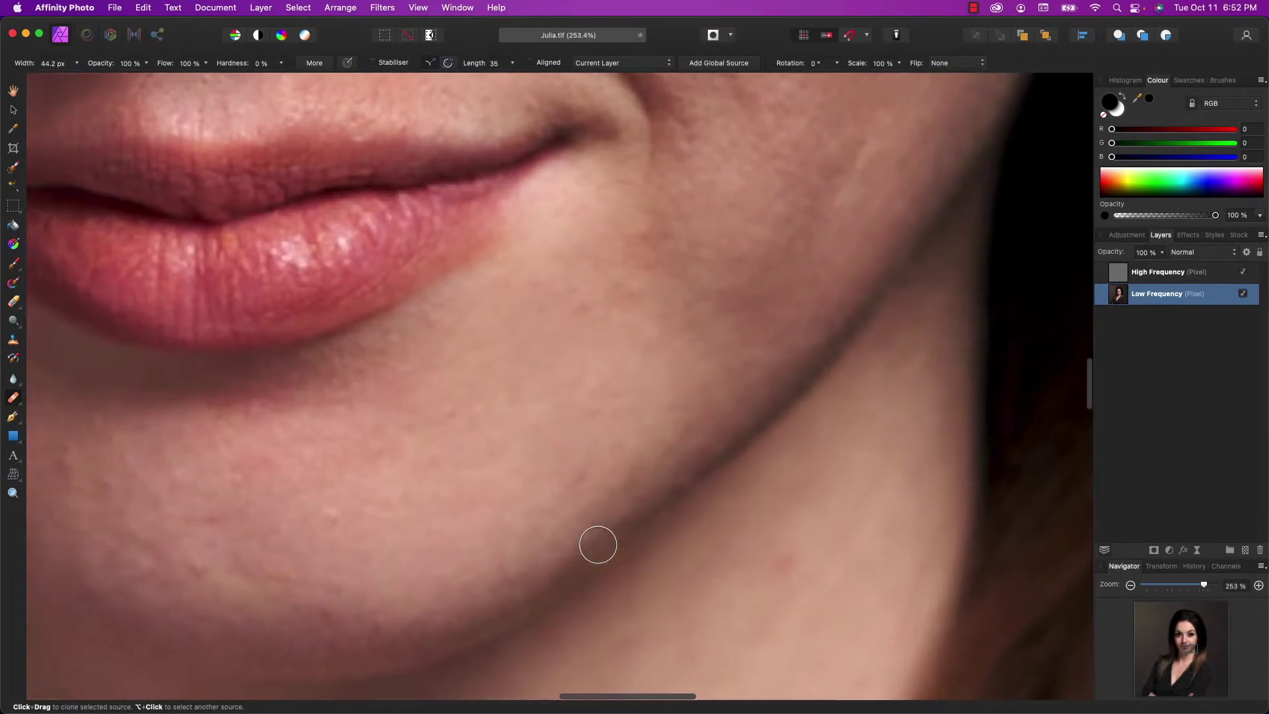
pyautogui.keyDown('alt'); pyautogui.click(467, 439); pyautogui.keyUp('alt')
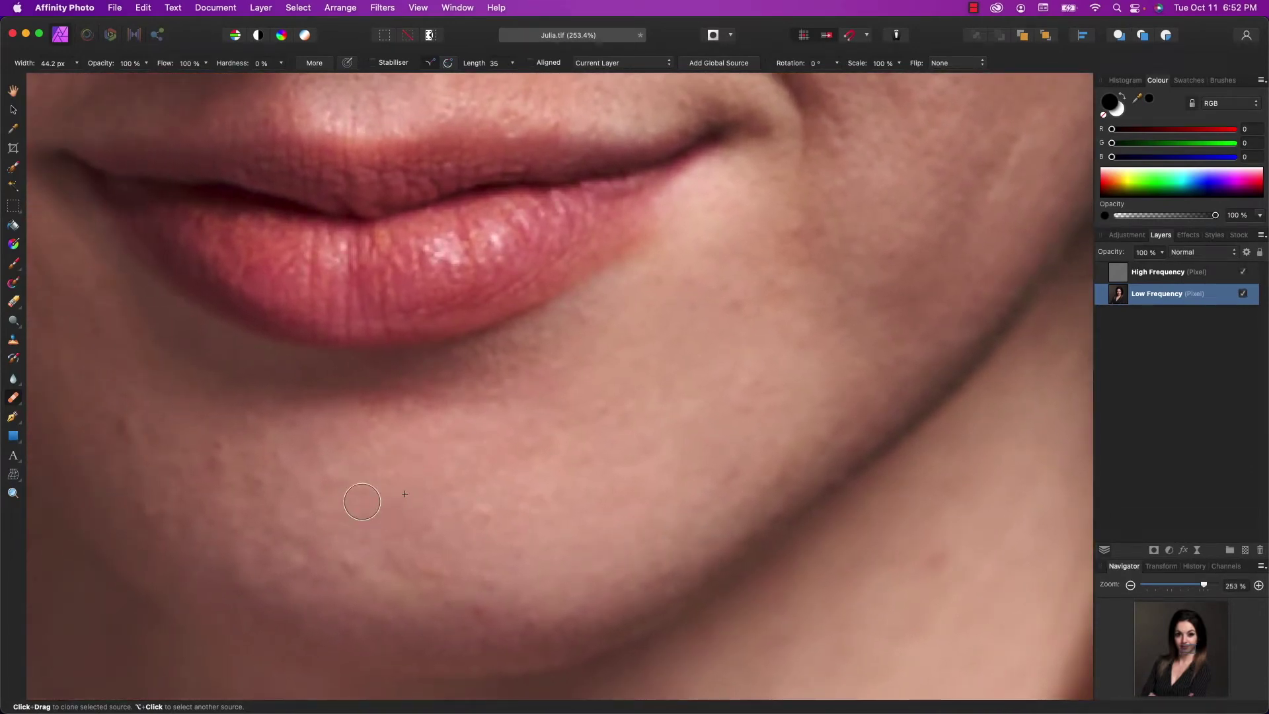
pyautogui.scroll(-3, 390, 508)
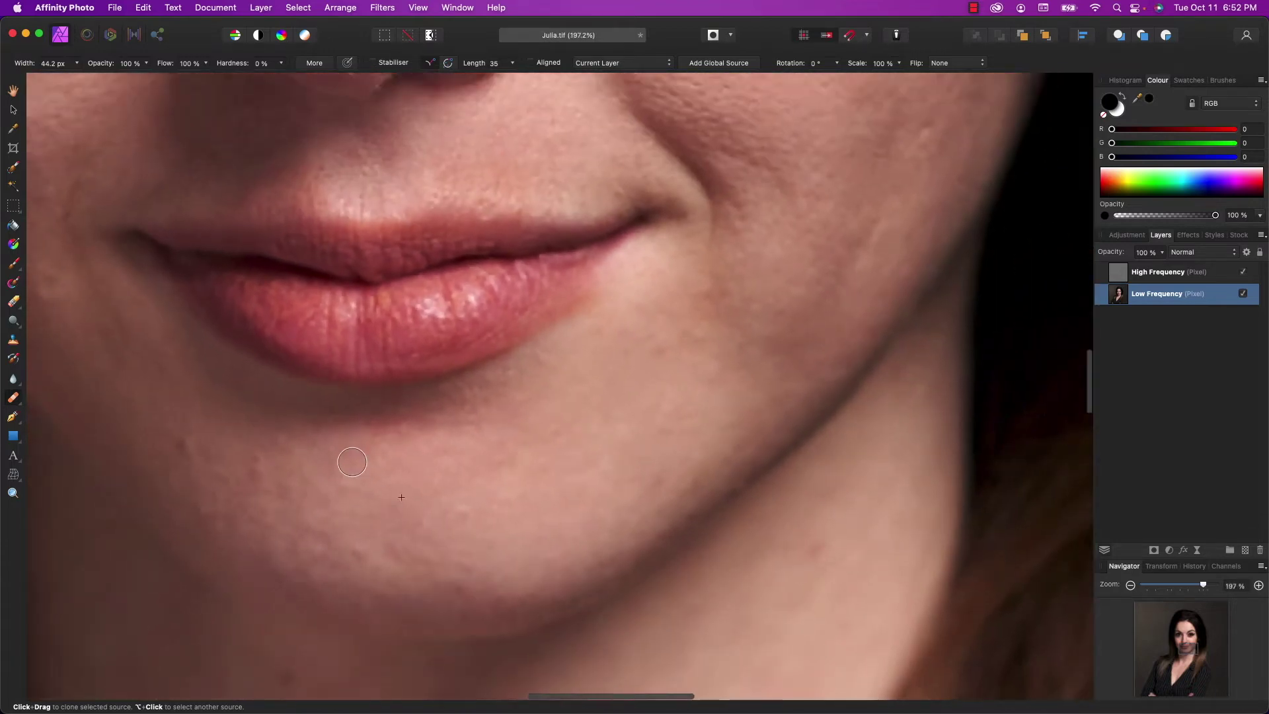
pyautogui.keyDown('alt'); pyautogui.click(328, 423); pyautogui.keyUp('alt')
pyautogui.keyDown('alt'); pyautogui.click(282, 475); pyautogui.keyUp('alt')
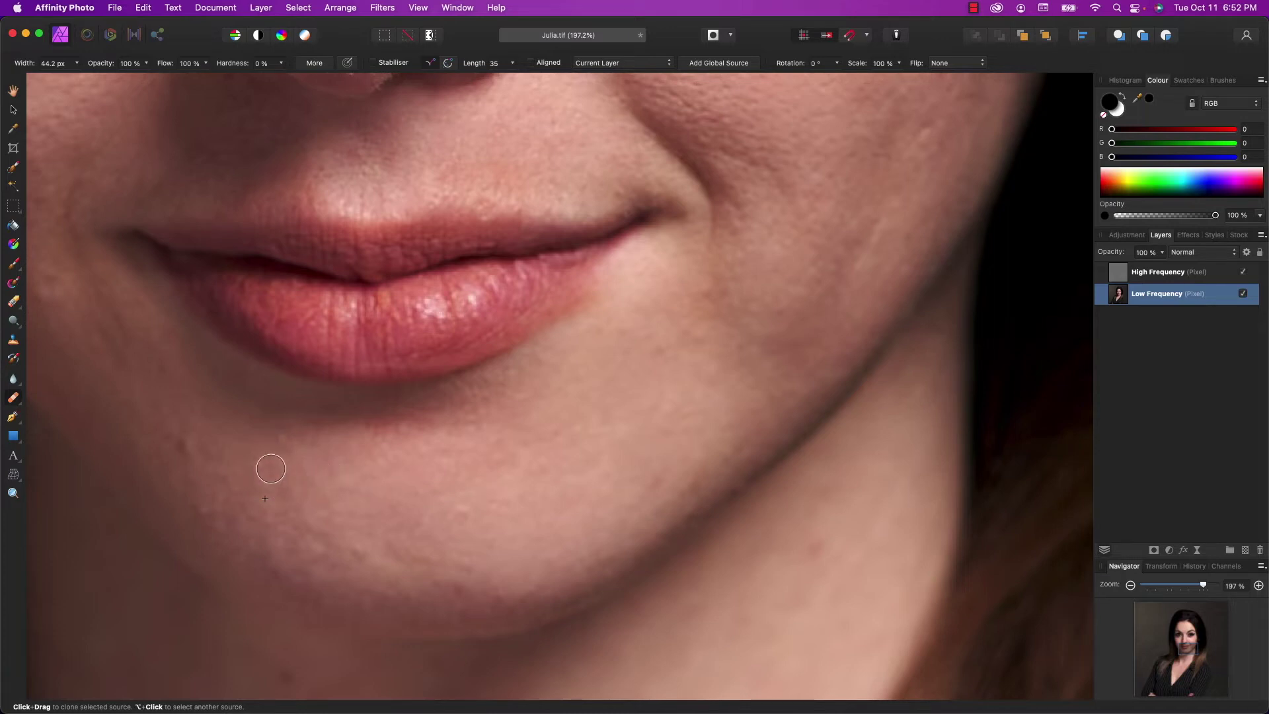
# Sample clean chin skin and skin lower on the jaw as clone sources
pyautogui.scroll(1, 257, 463)
pyautogui.scroll(3, 256, 463)
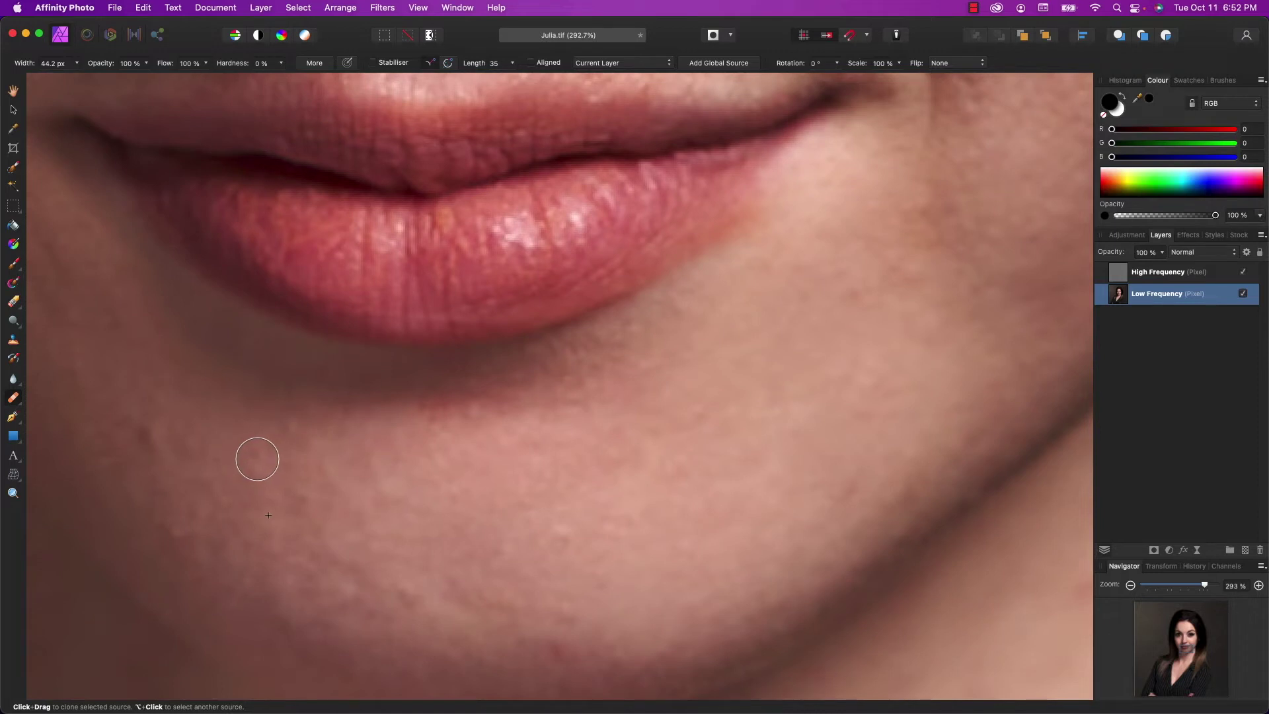
pyautogui.keyDown('alt'); pyautogui.click(368, 480); pyautogui.keyUp('alt')
pyautogui.keyDown('alt'); pyautogui.click(362, 463); pyautogui.keyUp('alt')
pyautogui.keyDown('alt'); pyautogui.click(136, 517); pyautogui.keyUp('alt')
# Sample clean cheek skin, moving the clone source up the cheek
pyautogui.scroll(2, 279, 552)
pyautogui.hscroll(-2, 278, 553)
pyautogui.scroll(5, 279, 553)
pyautogui.hscroll(-5, 278, 553)
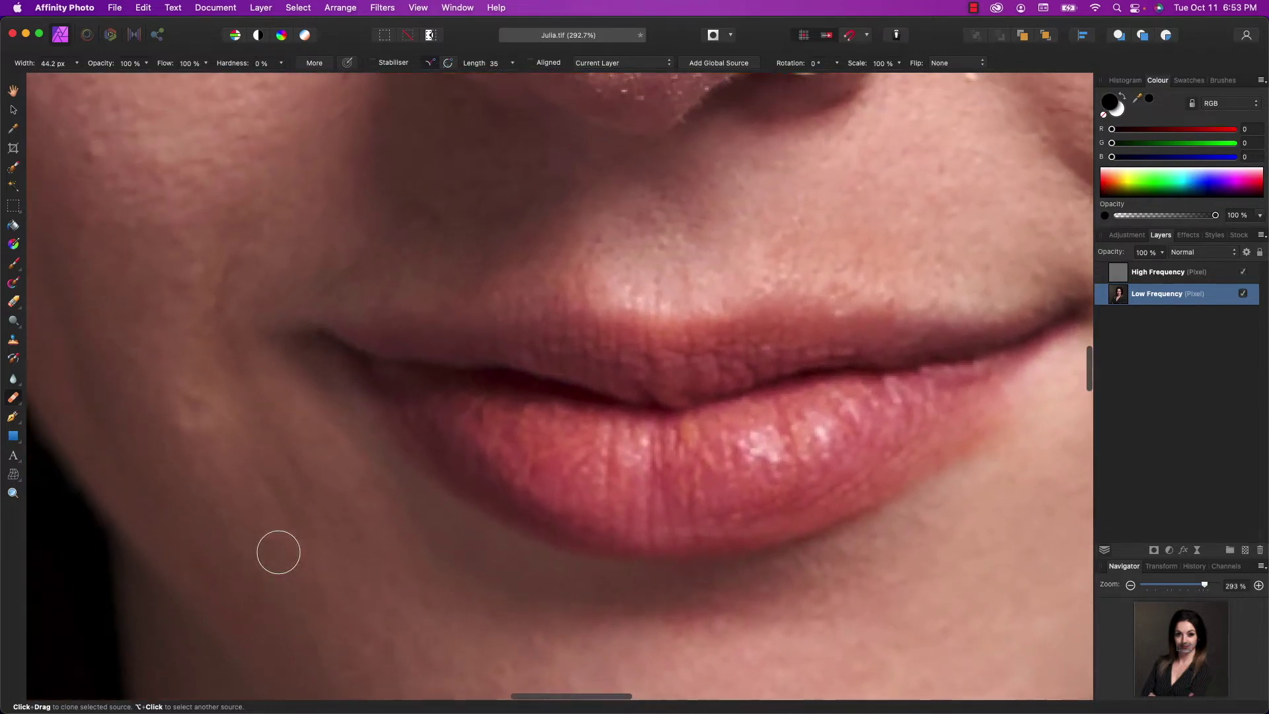
pyautogui.keyDown('alt'); pyautogui.click(226, 473); pyautogui.keyUp('alt')
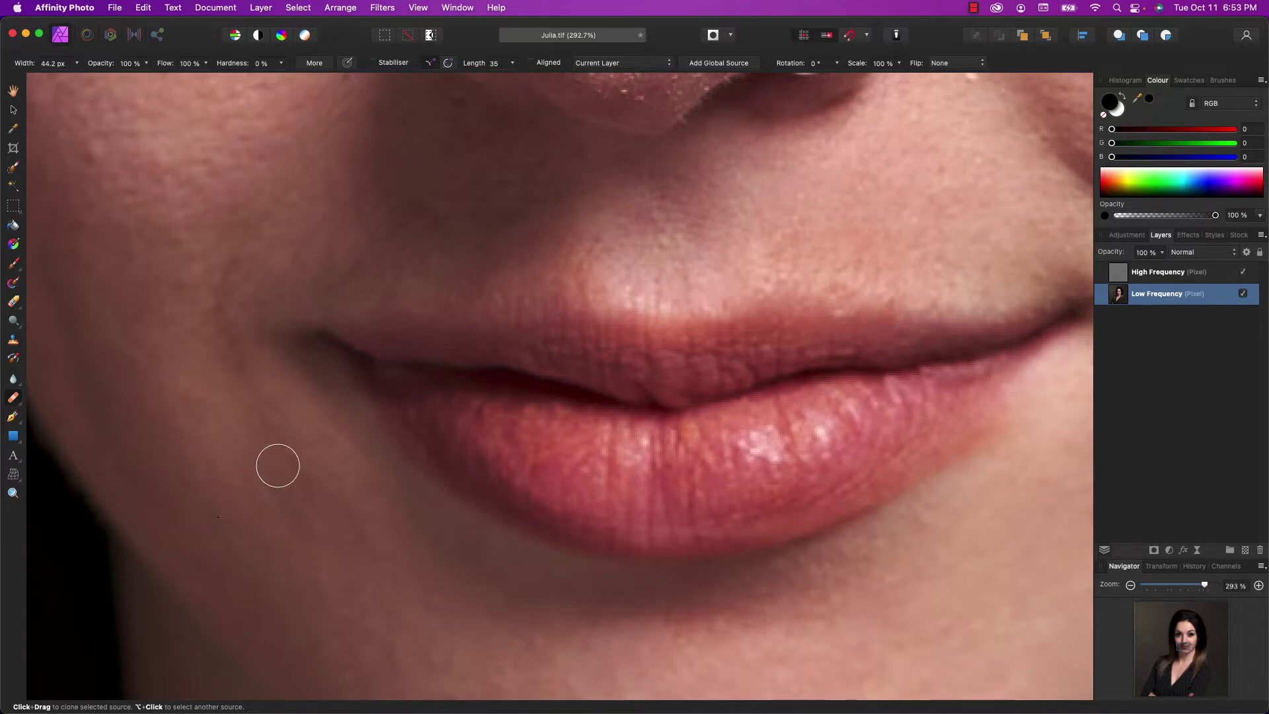
pyautogui.scroll(5, 284, 468)
pyautogui.scroll(1, 285, 471)
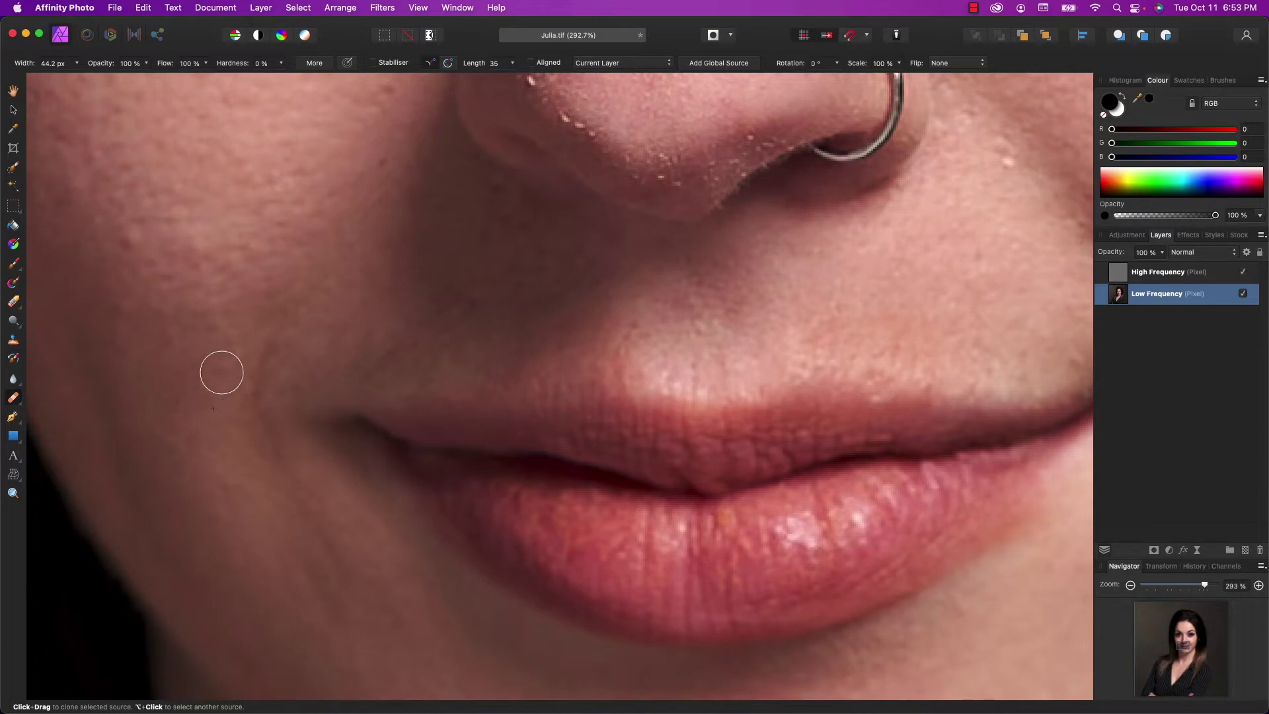
pyautogui.keyDown('alt'); pyautogui.click(155, 328); pyautogui.keyUp('alt')
pyautogui.keyDown('alt'); pyautogui.click(155, 262); pyautogui.keyUp('alt')
# Sample skin beside the nose, near the stray hair, and by the nostril
pyautogui.scroll(5, 221, 199)
pyautogui.hscroll(-5, 222, 198)
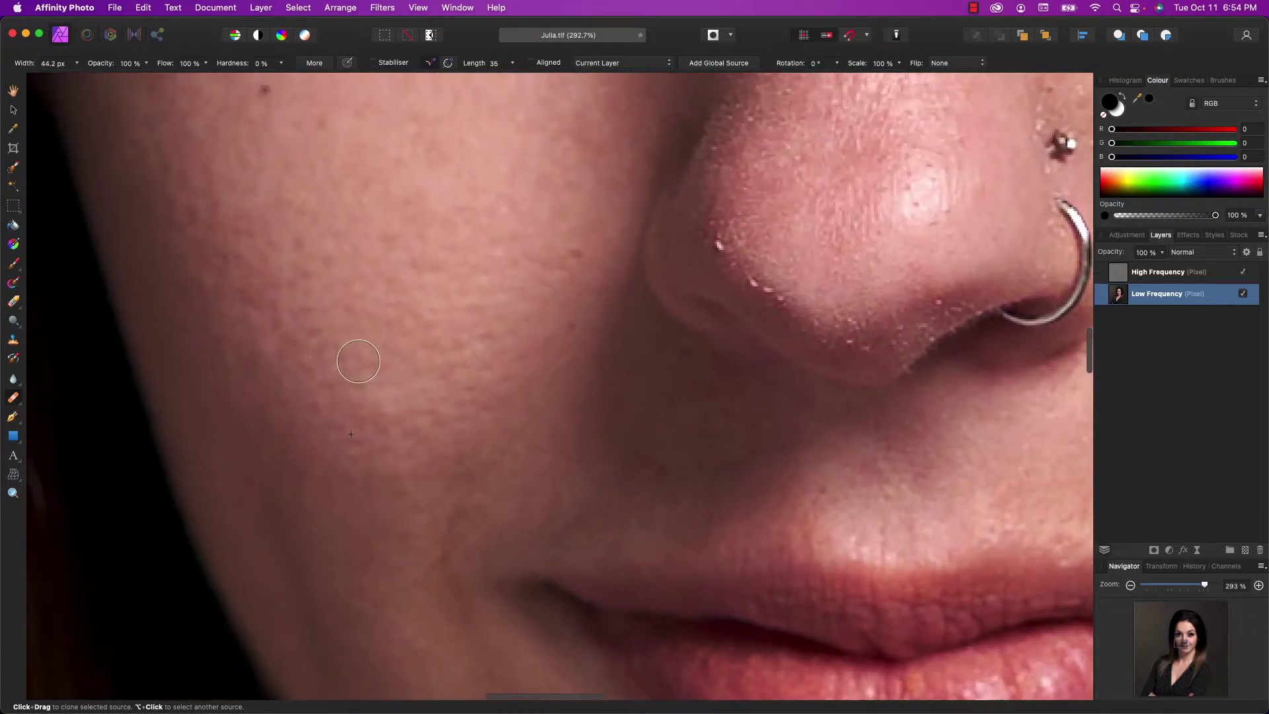
pyautogui.keyDown('alt'); pyautogui.click(338, 370); pyautogui.keyUp('alt')
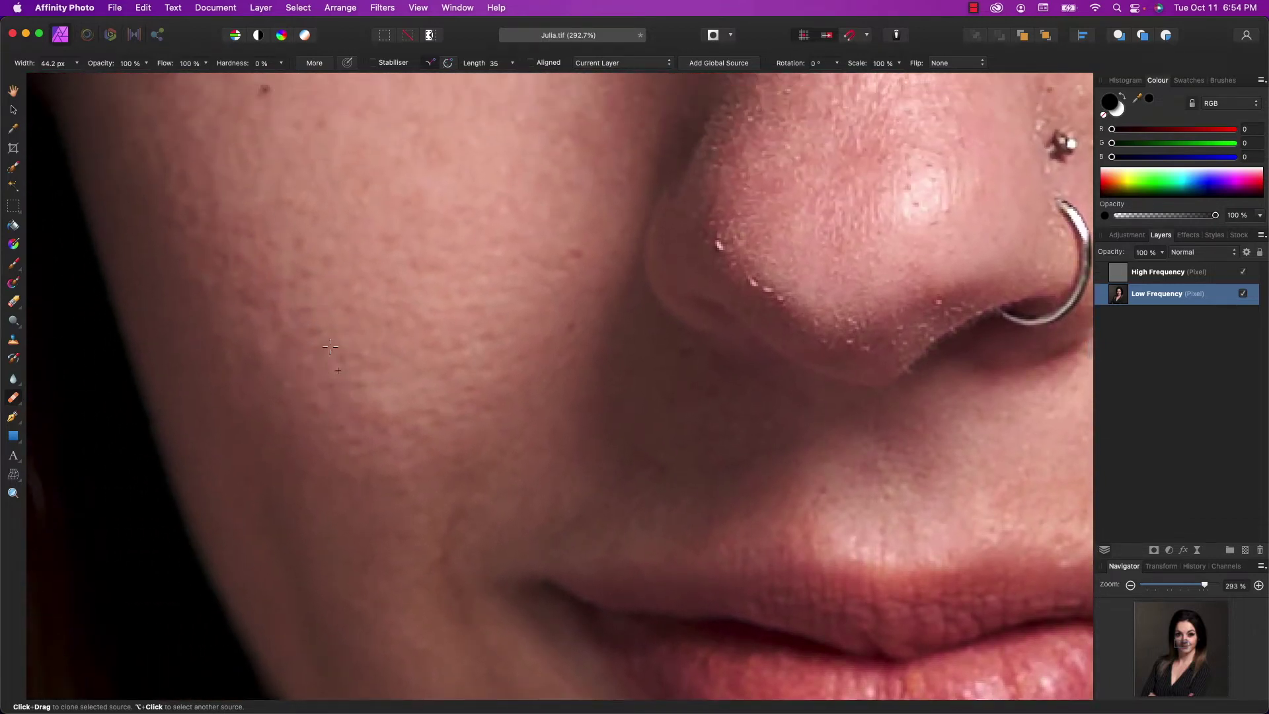
pyautogui.keyDown('alt'); pyautogui.click(285, 224); pyautogui.keyUp('alt')
pyautogui.keyDown('alt'); pyautogui.click(210, 255); pyautogui.keyUp('alt')
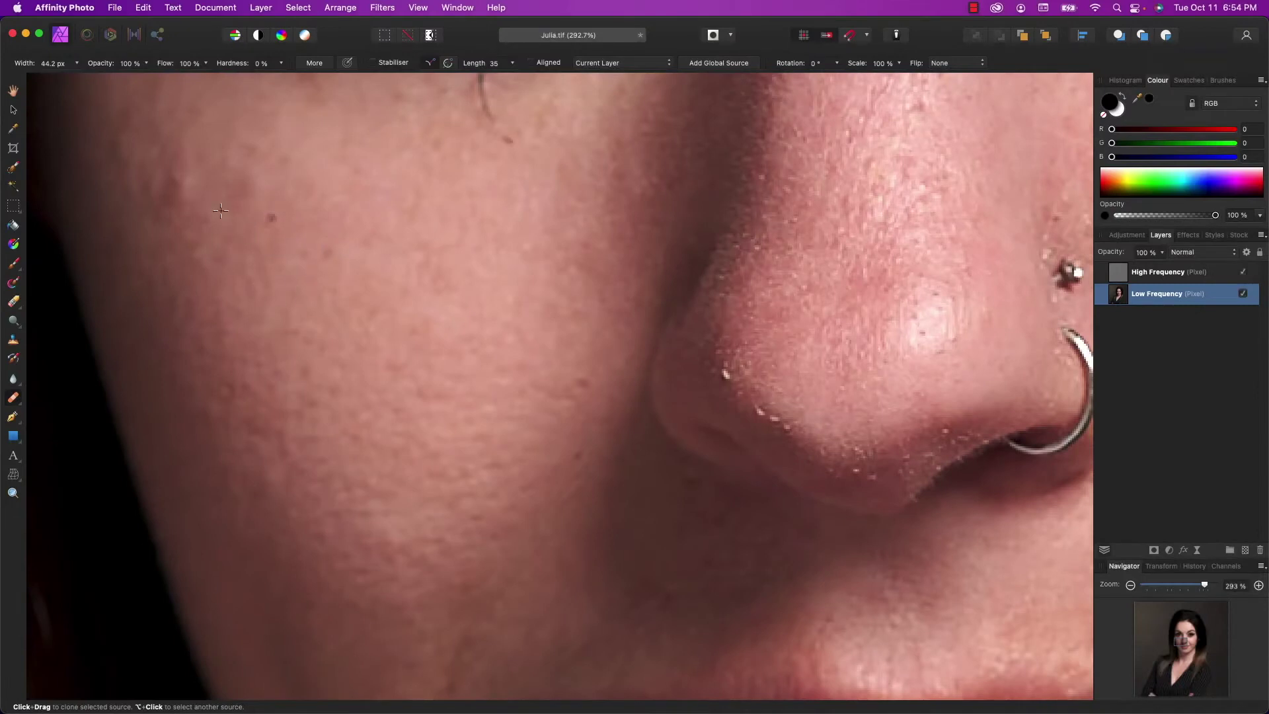
pyautogui.keyDown('alt'); pyautogui.click(221, 210); pyautogui.keyUp('alt')
pyautogui.scroll(5, 483, 192)
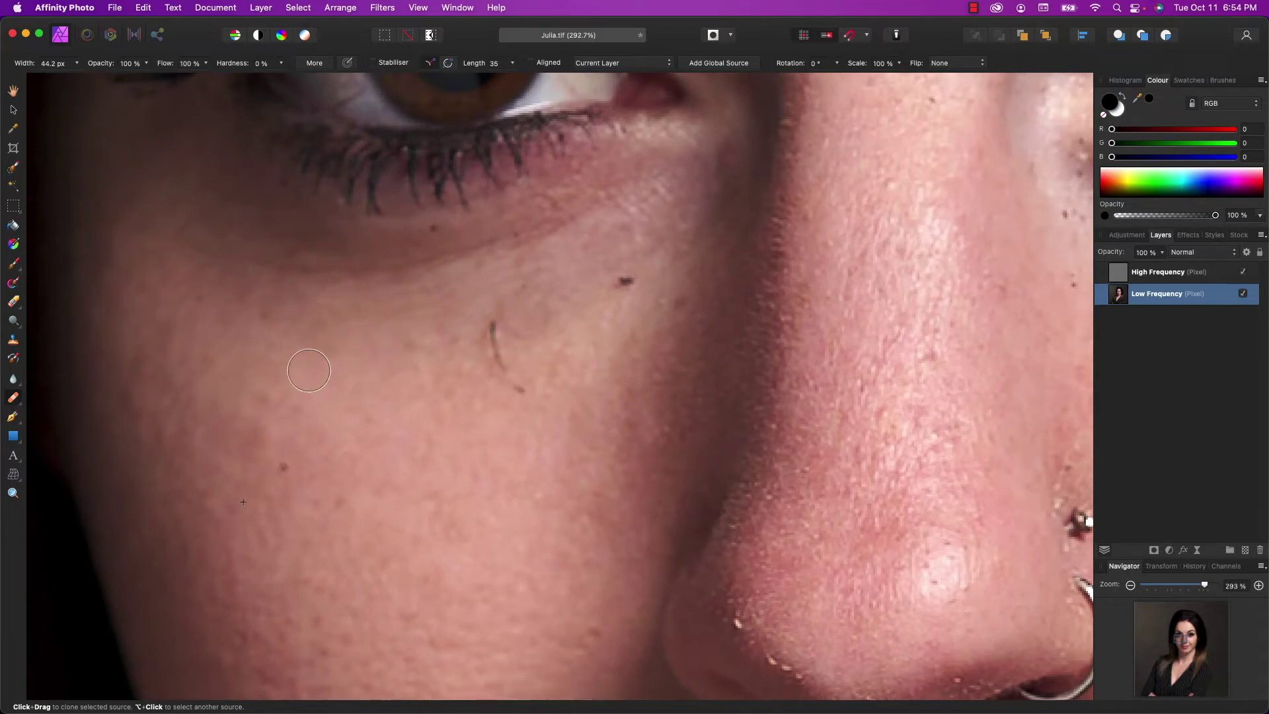
pyautogui.scroll(-5, 444, 431)
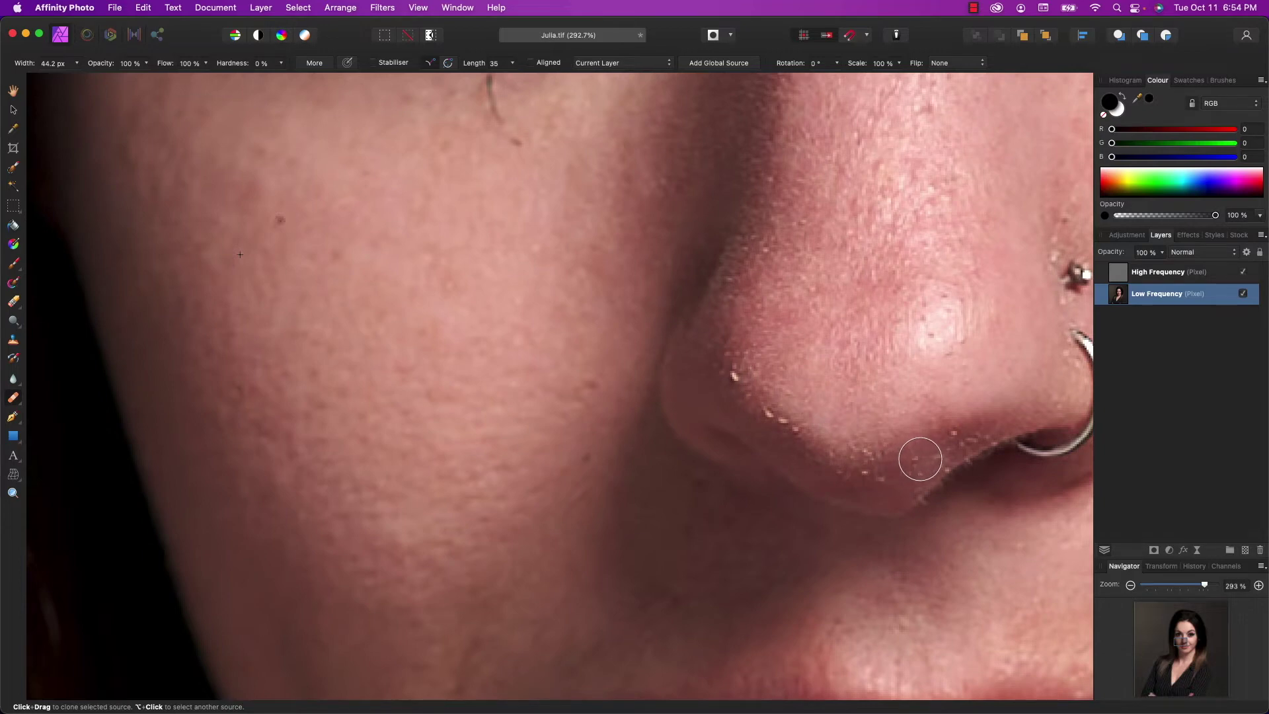
pyautogui.scroll(-3, 920, 459)
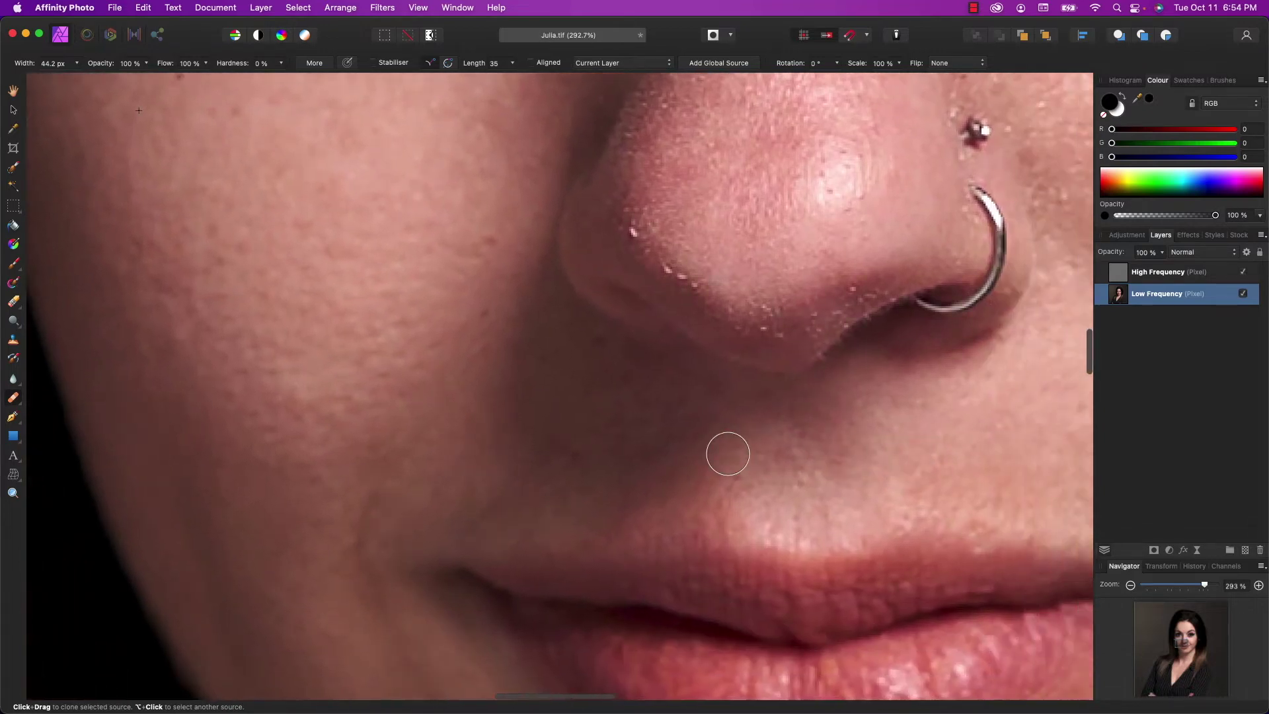
pyautogui.keyDown('alt'); pyautogui.click(605, 434); pyautogui.keyUp('alt')
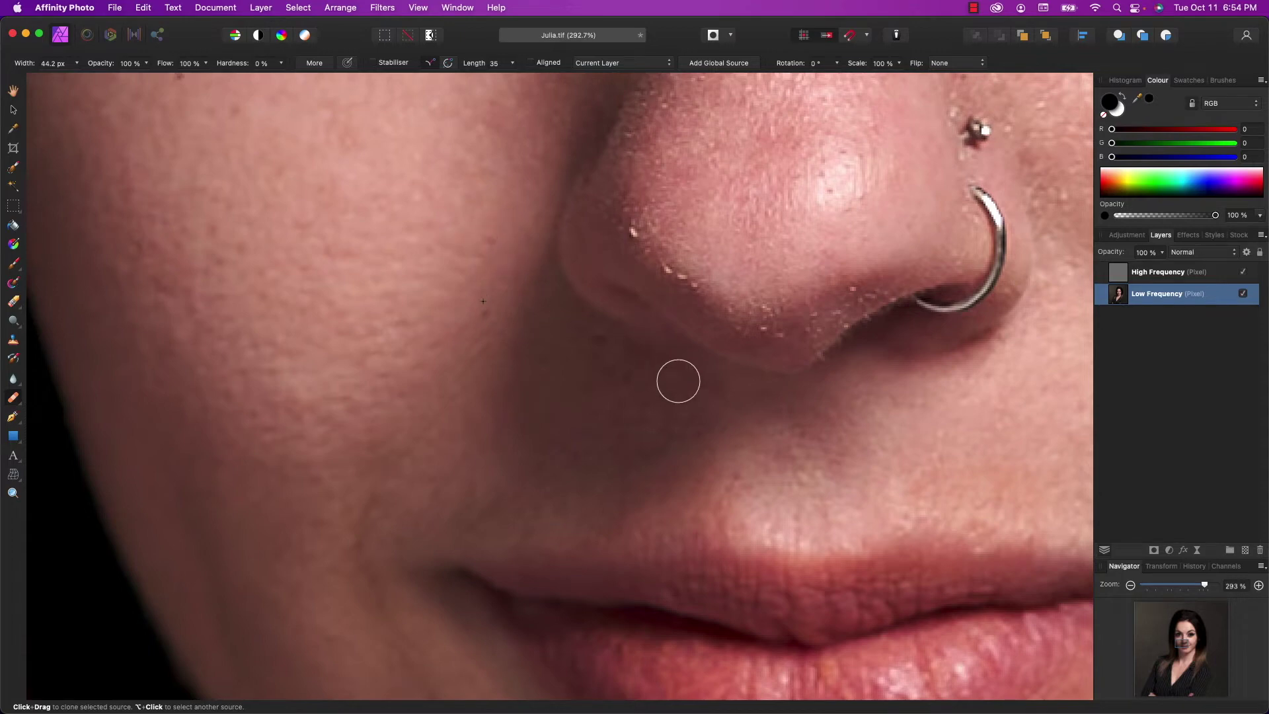
# Pan across the face and zoom back out
pyautogui.hscroll(3, 677, 376)
pyautogui.hscroll(3, 678, 382)
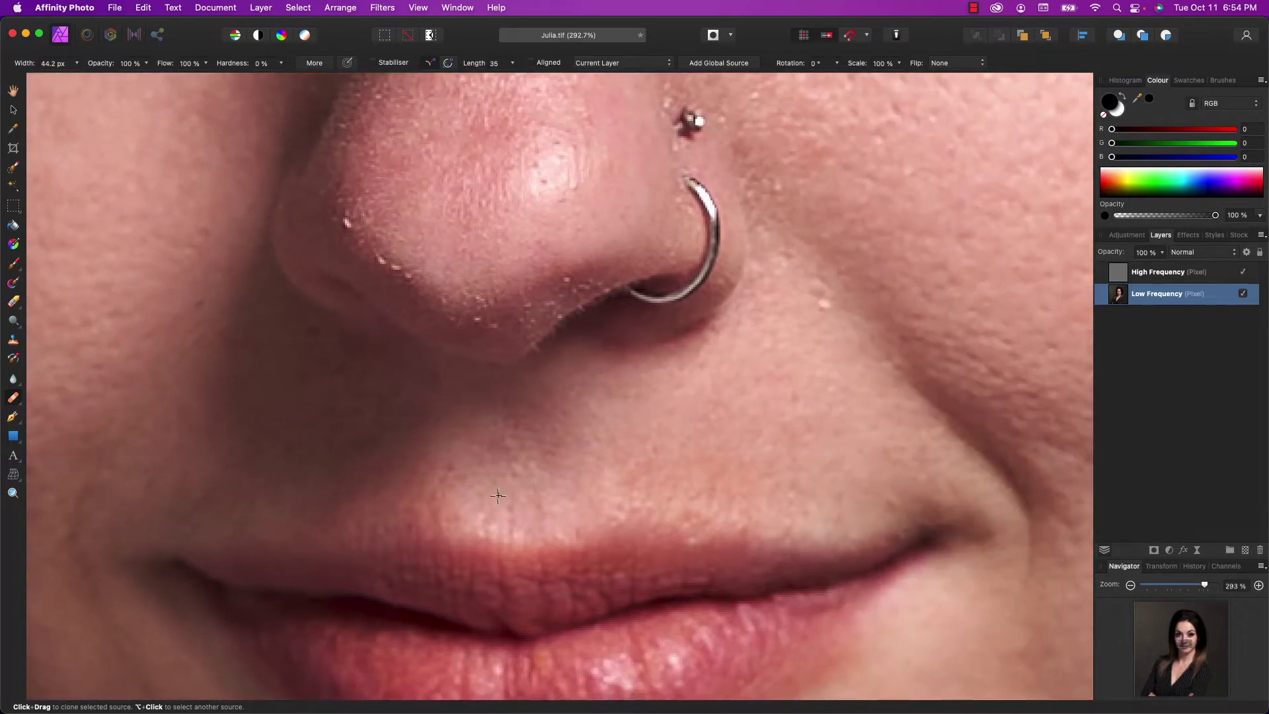
pyautogui.scroll(3, 763, 407)
pyautogui.hscroll(3, 727, 462)
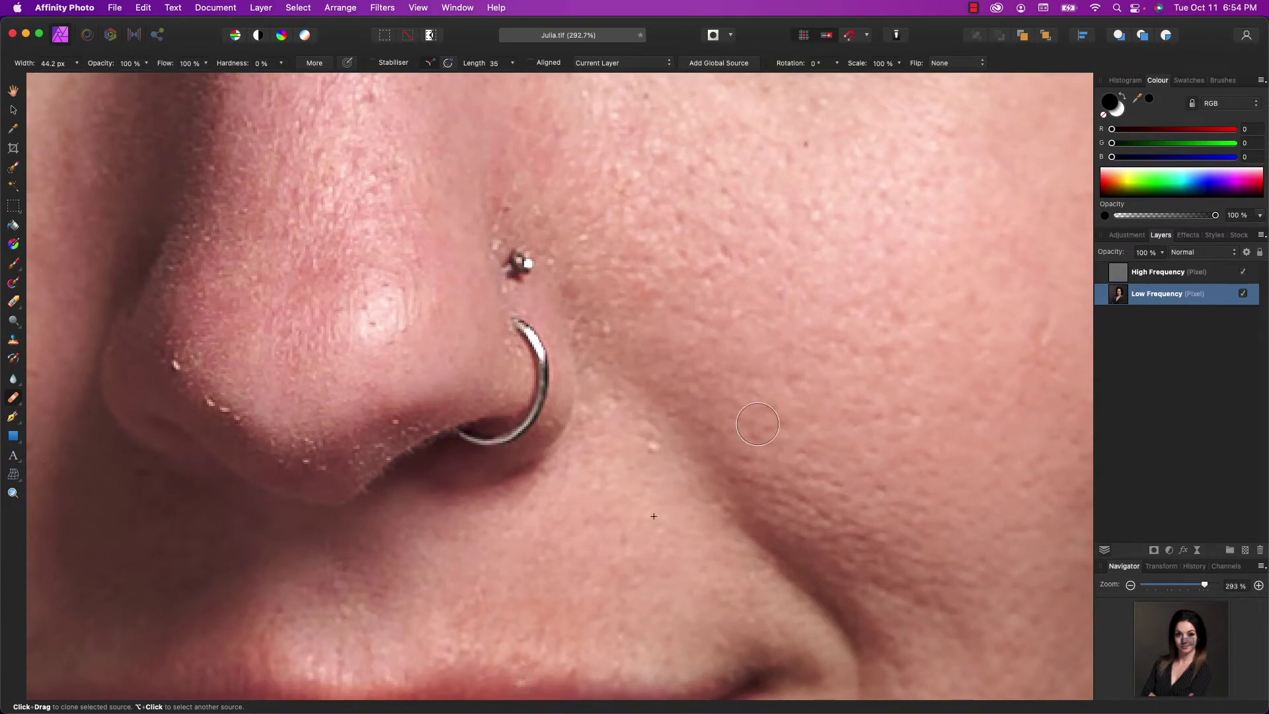
pyautogui.scroll(7, 882, 354)
pyautogui.scroll(15, 881, 355)
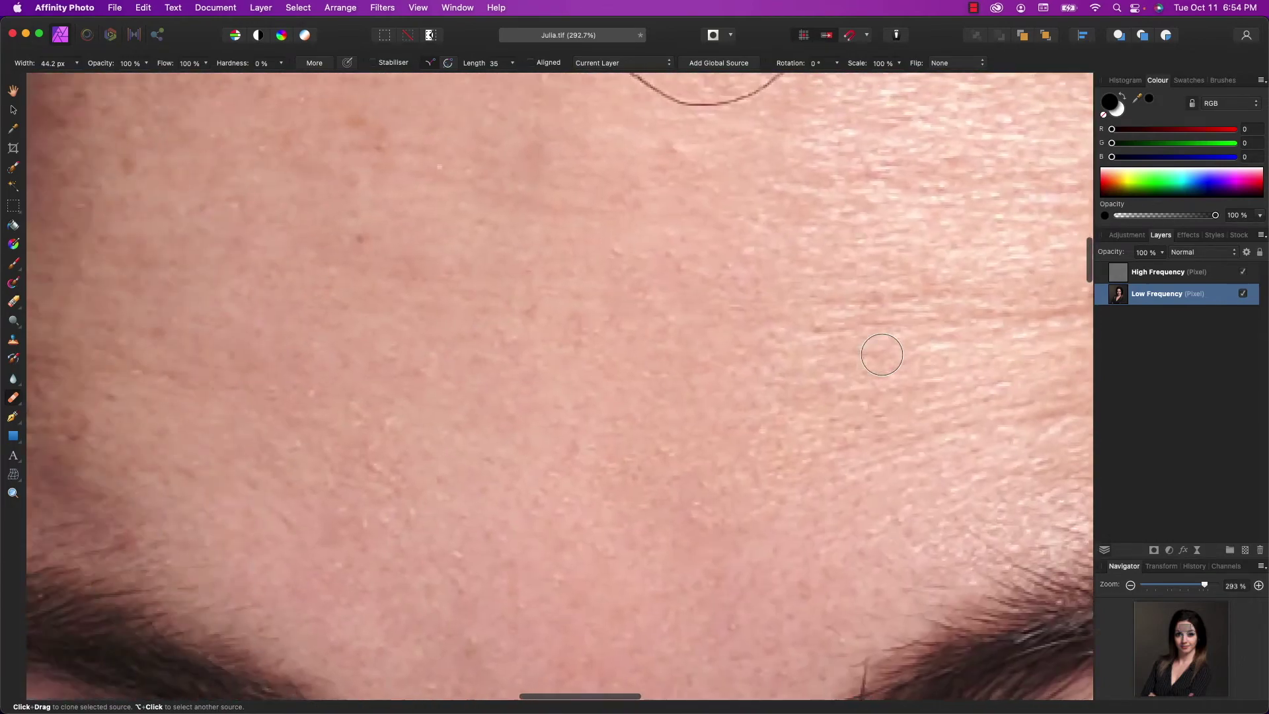
pyautogui.scroll(-15, 882, 354)
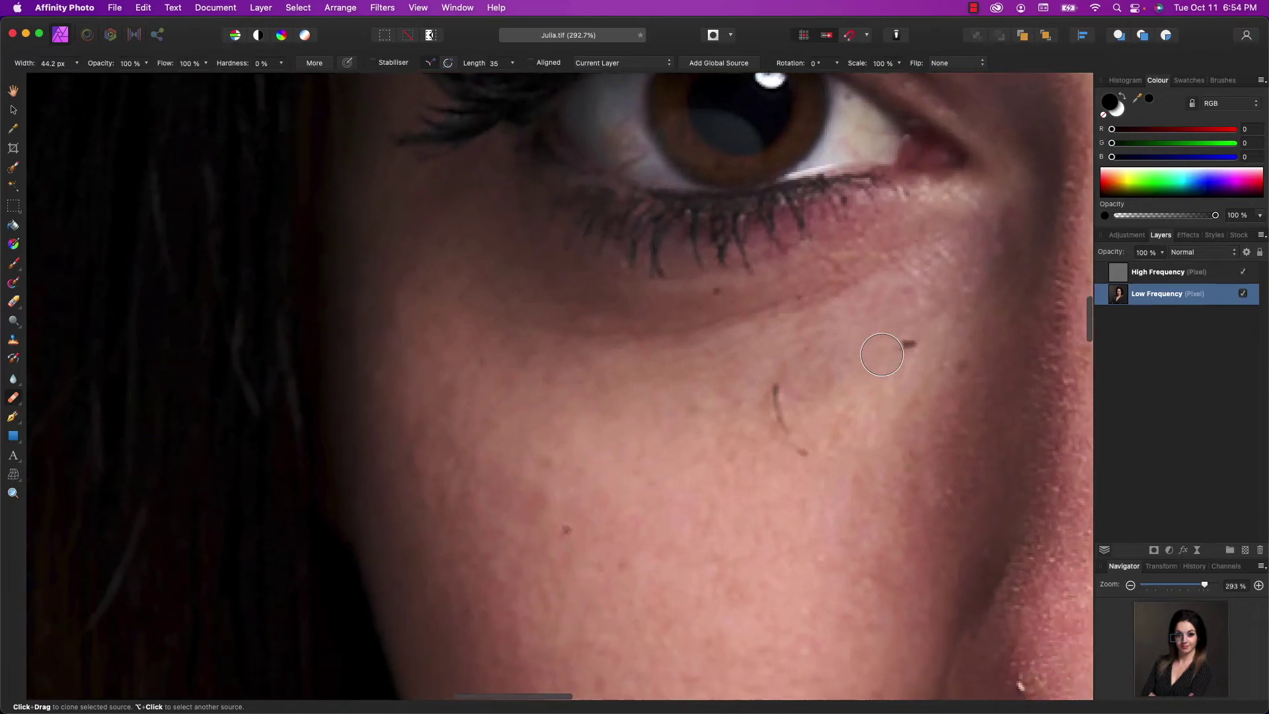
pyautogui.scroll(-5, 882, 355)
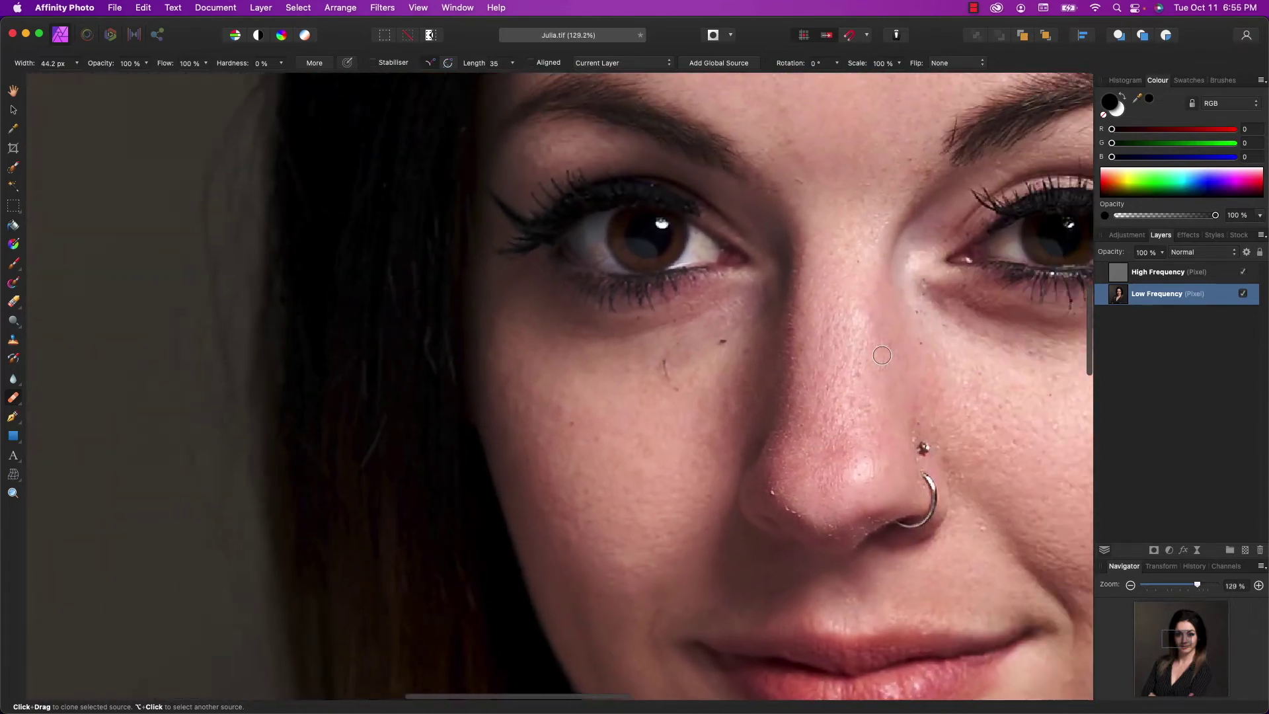
# Widen the clone brush to 155.4 px, try a stroke under the right eye, then undo it
pyautogui.hscroll(2, 881, 355)
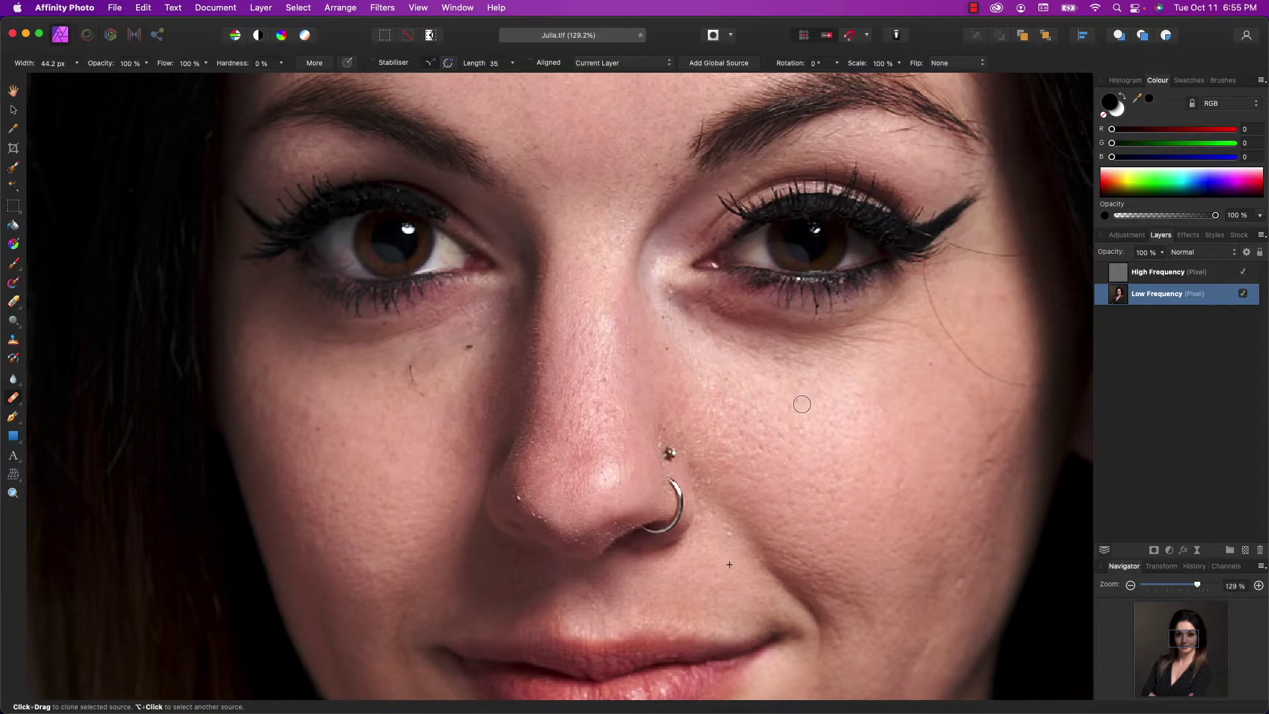
pyautogui.press(']')
pyautogui.press(']')
pyautogui.press(']')
pyautogui.press(']')
pyautogui.press(']')
pyautogui.press(']')
pyautogui.press(']')
pyautogui.press(']')
pyautogui.press(']')
pyautogui.press(']')
pyautogui.keyDown('alt'); pyautogui.click(817, 427); pyautogui.keyUp('alt')
pyautogui.moveTo(749, 334); pyautogui.dragTo(836, 334)
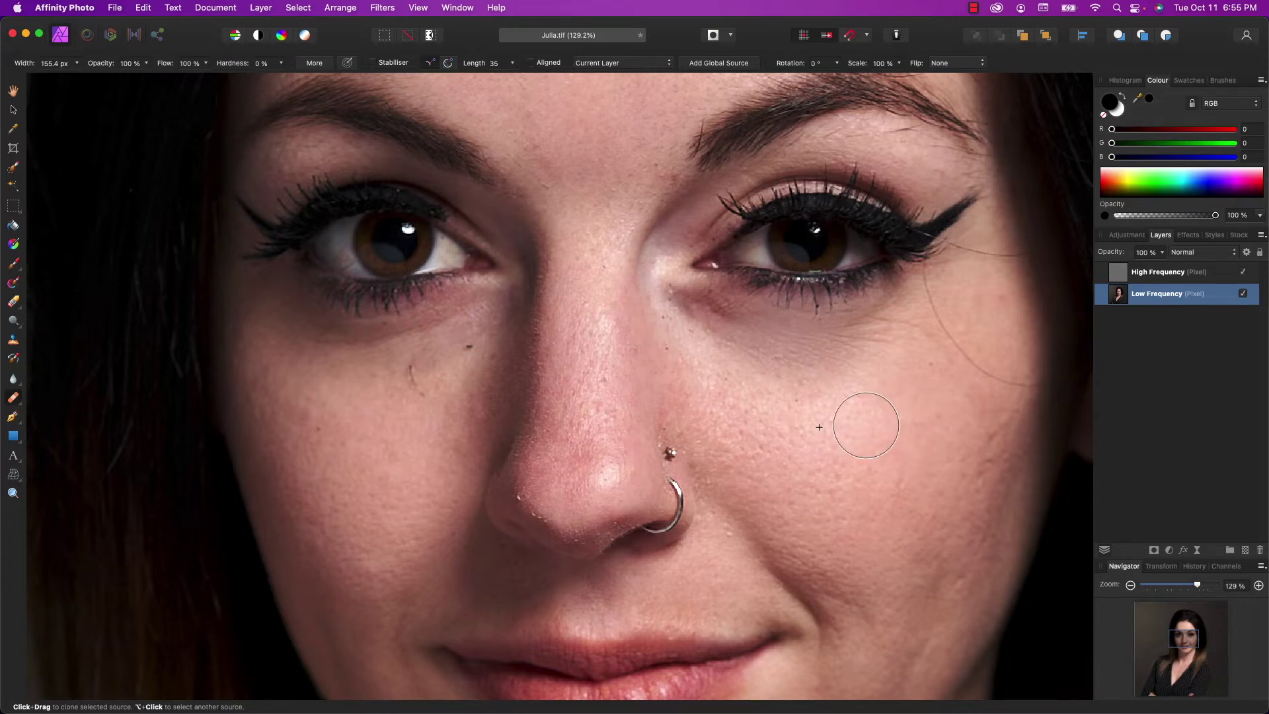
pyautogui.press('super+z')
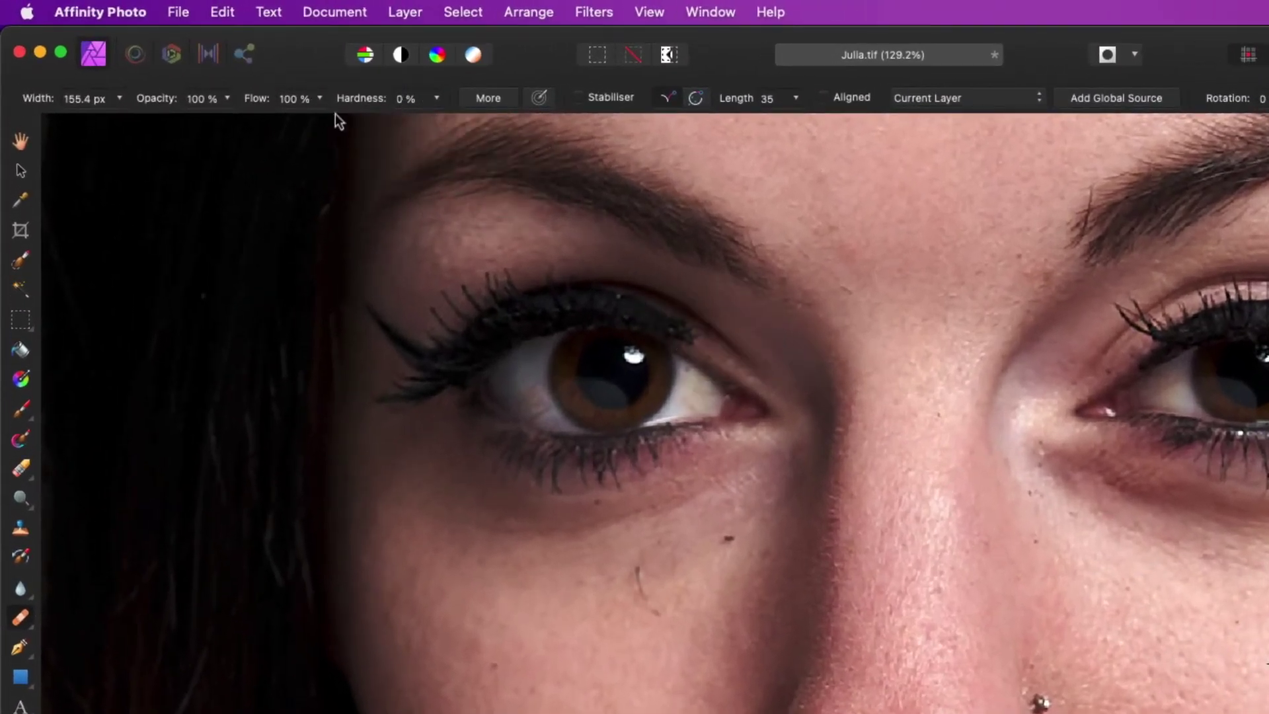
# Lower clone brush flow to 10 %, paint a trial stroke under the right eye, then undo twice
pyautogui.click(320, 100)
pyautogui.moveTo(318, 122); pyautogui.dragTo(160, 138)
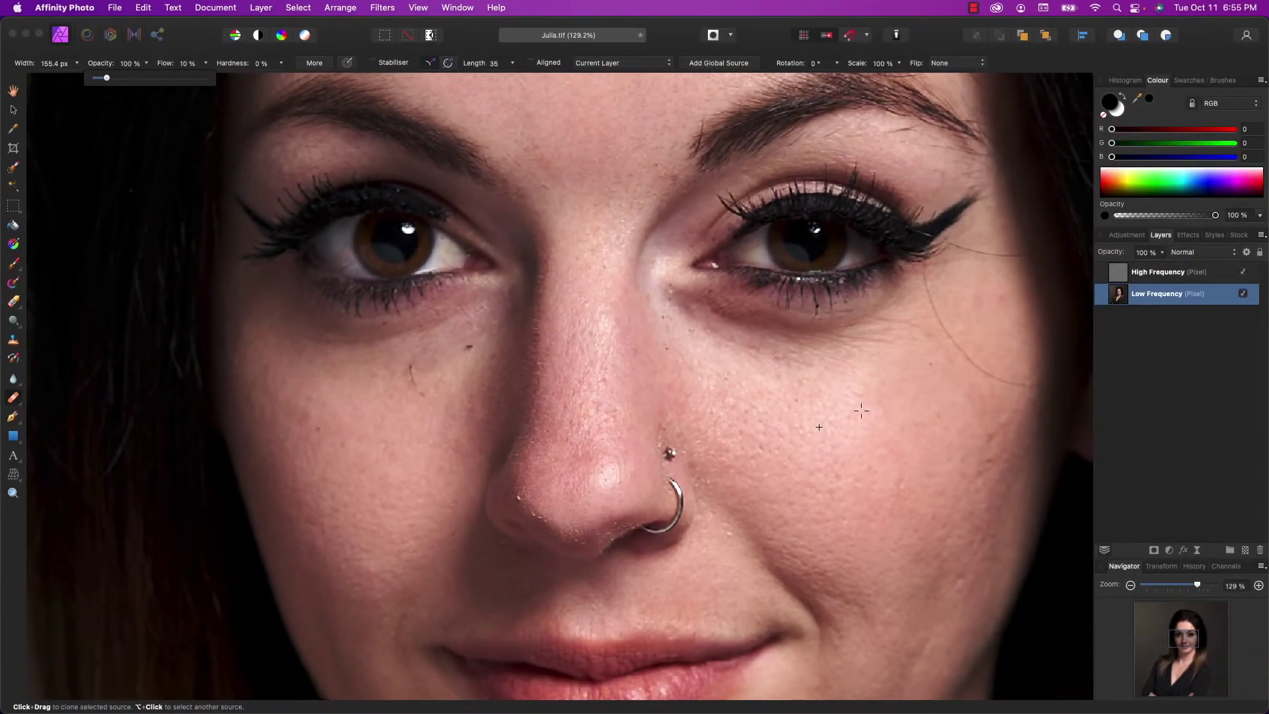
pyautogui.keyDown('alt'); pyautogui.click(840, 413); pyautogui.keyUp('alt')
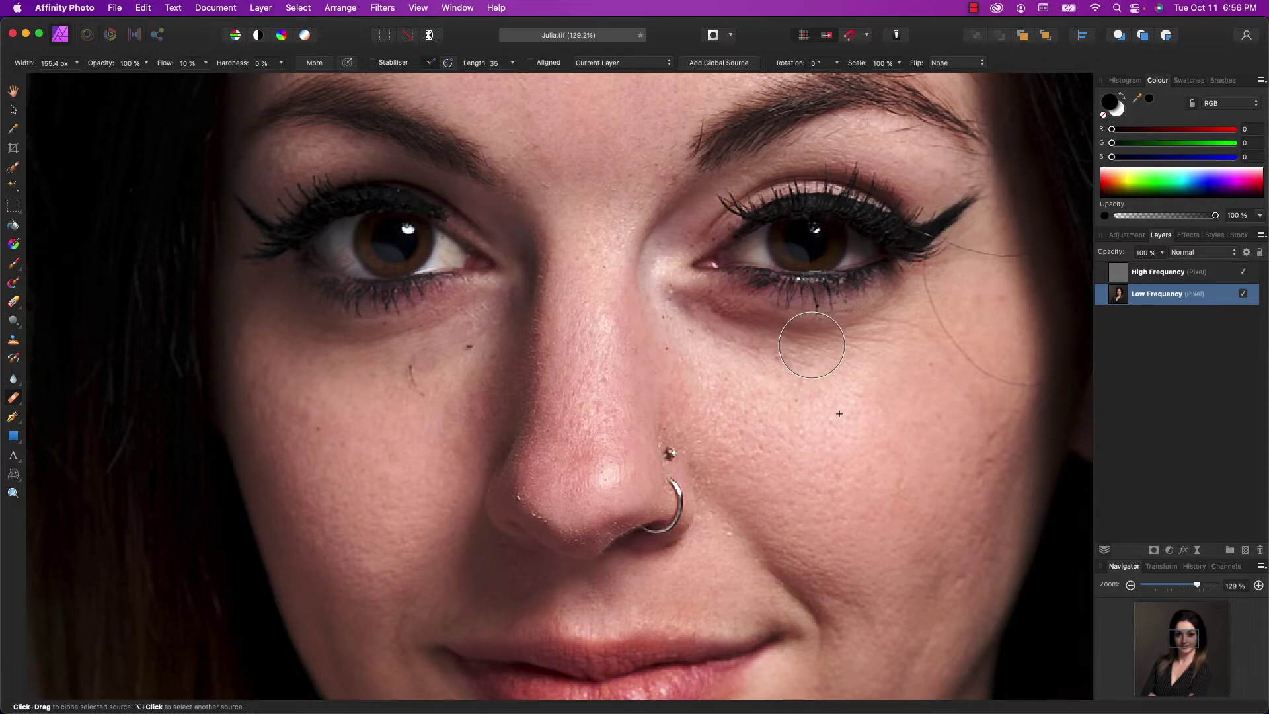
pyautogui.moveTo(898, 316)
pyautogui.mouseDown()
pyautogui.moveTo(826, 318)
pyautogui.moveTo(791, 335)
pyautogui.moveTo(809, 345)
pyautogui.moveTo(785, 339)
pyautogui.moveTo(820, 348)
pyautogui.moveTo(749, 302)
pyautogui.moveTo(779, 318)
pyautogui.moveTo(687, 295)
pyautogui.moveTo(736, 362)
pyautogui.moveTo(772, 338)
pyautogui.moveTo(771, 320)
pyautogui.moveTo(798, 320)
pyautogui.moveTo(740, 314)
pyautogui.mouseUp()
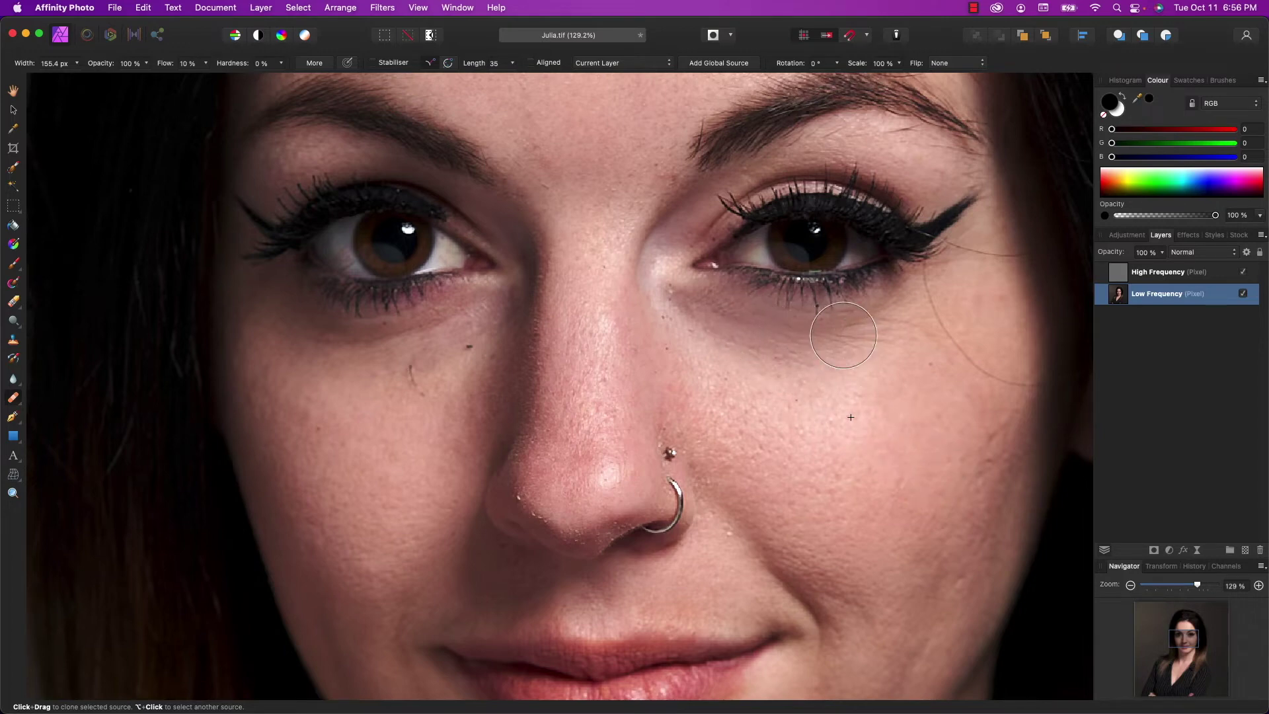
pyautogui.press('super+z')
pyautogui.press('super+z')
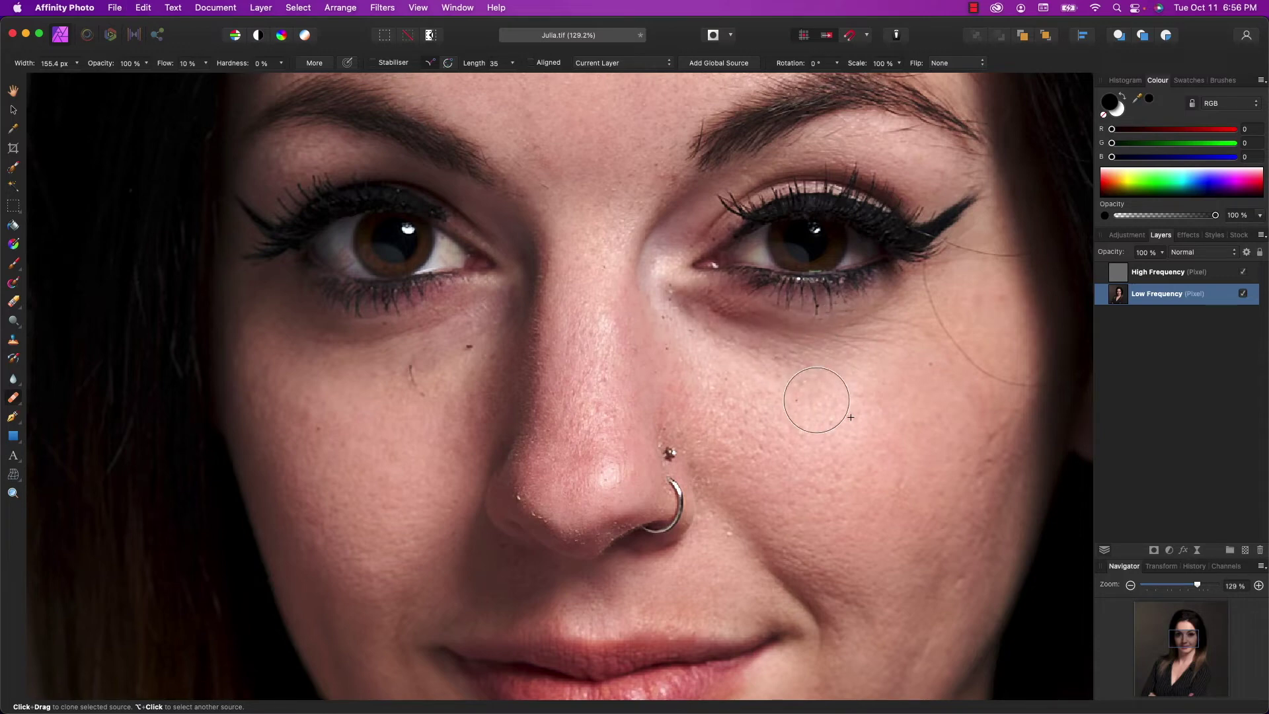
pyautogui.press('super+z')
pyautogui.press('super+z')
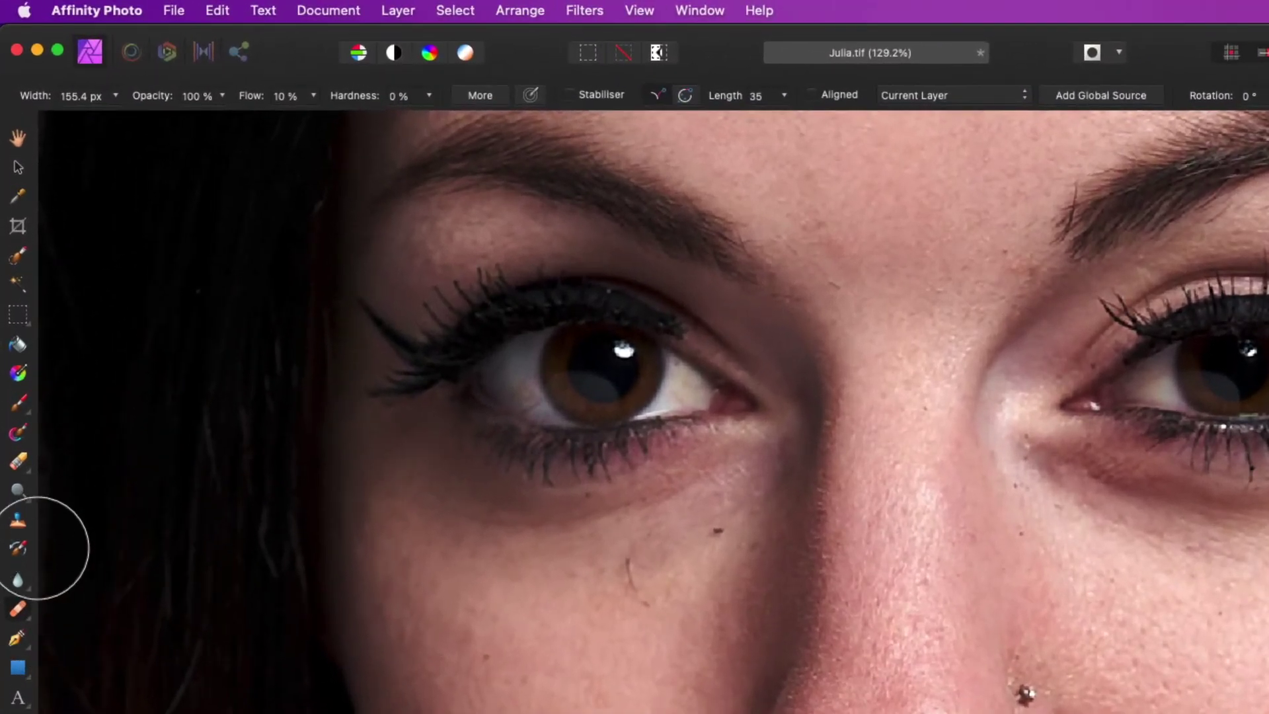
# Set Clone Brush flow to 3 % and soften the wrinkles under the right eye
pyautogui.click(18, 523)
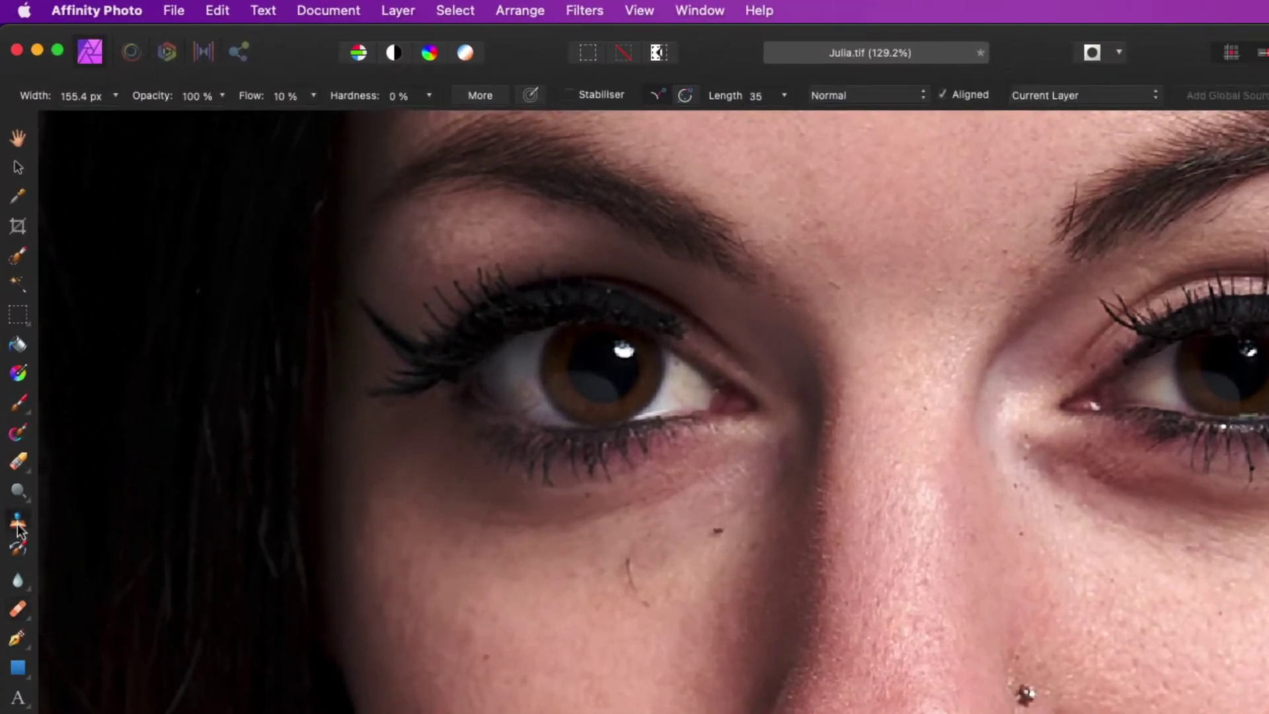
pyautogui.click(317, 97)
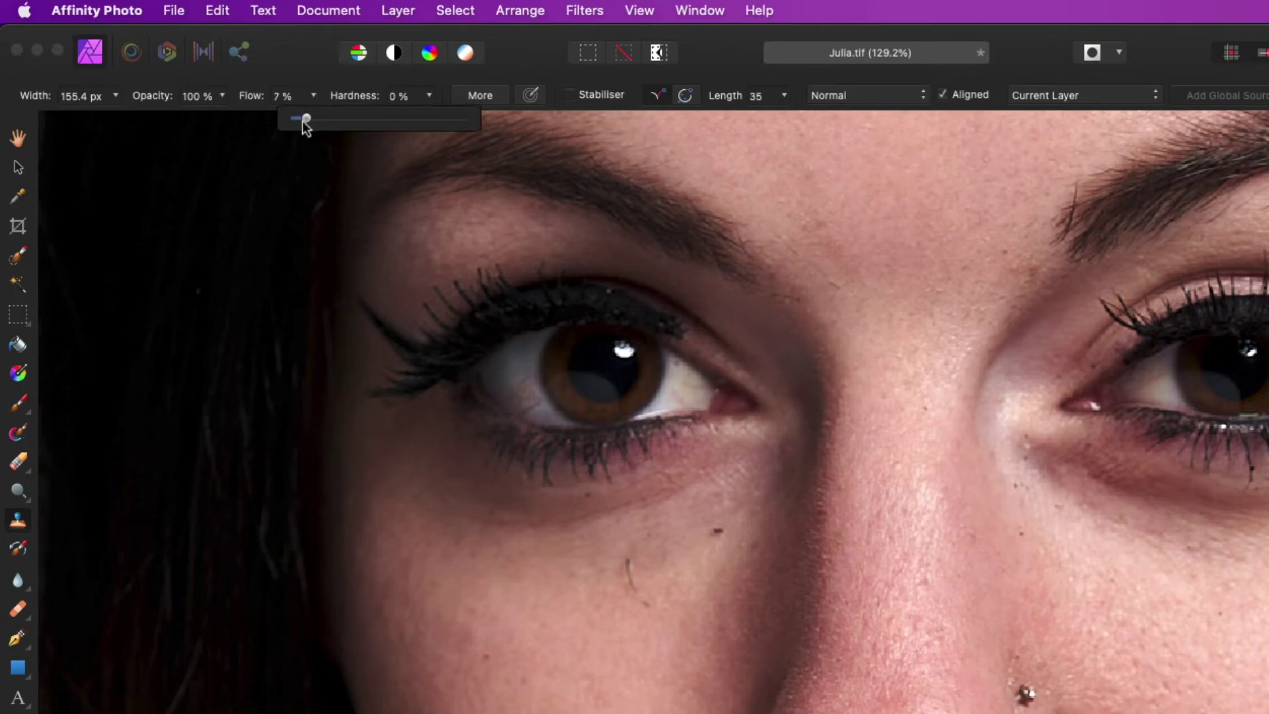
pyautogui.moveTo(304, 122); pyautogui.dragTo(297, 121)
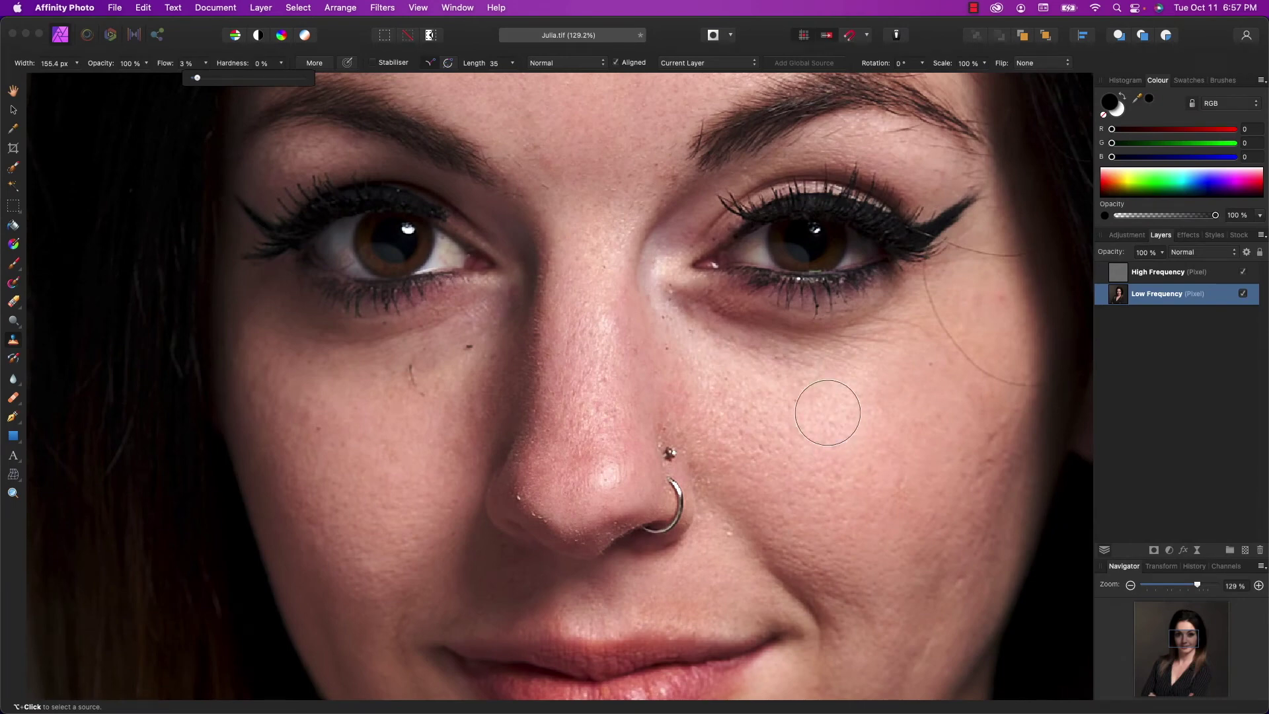
pyautogui.keyDown('alt'); pyautogui.click(816, 422); pyautogui.keyUp('alt')
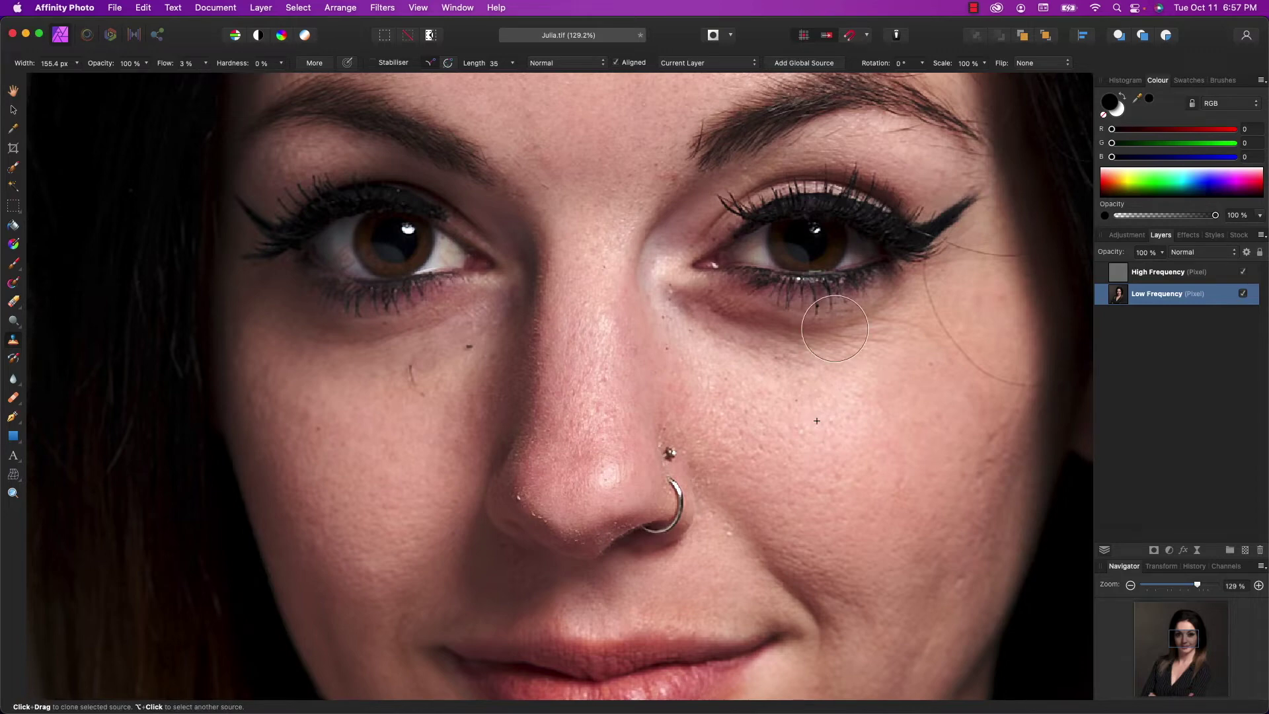
pyautogui.moveTo(811, 348)
pyautogui.mouseDown()
pyautogui.moveTo(826, 331)
pyautogui.moveTo(810, 344)
pyautogui.moveTo(887, 326)
pyautogui.moveTo(823, 337)
pyautogui.moveTo(767, 303)
pyautogui.moveTo(707, 298)
pyautogui.moveTo(734, 305)
pyautogui.moveTo(708, 300)
pyautogui.moveTo(687, 317)
pyautogui.moveTo(681, 295)
pyautogui.moveTo(730, 331)
pyautogui.mouseUp()
# Resample cheek skin and blend out the remaining shadow under the right eye
pyautogui.keyDown('alt'); pyautogui.click(813, 455); pyautogui.keyUp('alt')
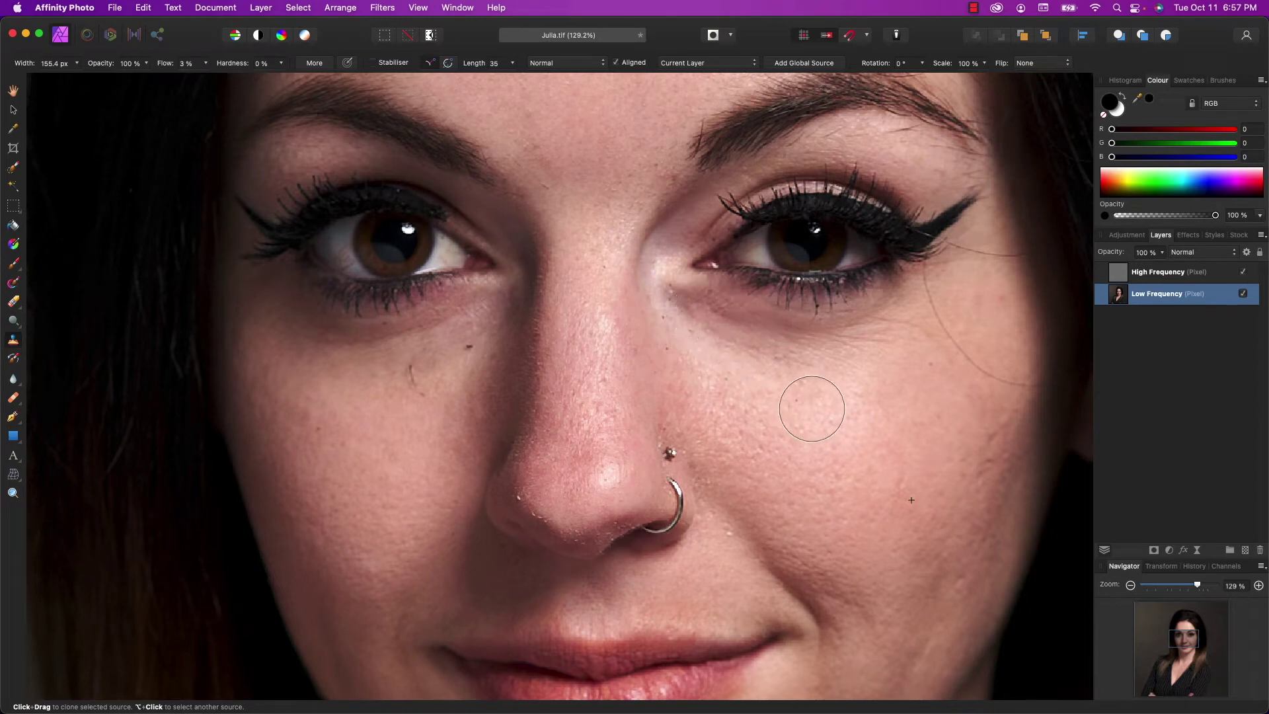
pyautogui.moveTo(785, 368)
pyautogui.mouseDown()
pyautogui.moveTo(658, 264)
pyautogui.moveTo(700, 317)
pyautogui.mouseUp()
pyautogui.moveTo(796, 337)
pyautogui.mouseDown()
pyautogui.moveTo(804, 301)
pyautogui.moveTo(786, 326)
pyautogui.moveTo(750, 320)
pyautogui.moveTo(754, 351)
pyautogui.moveTo(721, 340)
pyautogui.moveTo(745, 317)
pyautogui.moveTo(711, 300)
pyautogui.moveTo(740, 344)
pyautogui.moveTo(709, 294)
pyautogui.moveTo(681, 288)
pyautogui.mouseUp()
pyautogui.keyDown('alt'); pyautogui.click(826, 414); pyautogui.keyUp('alt')
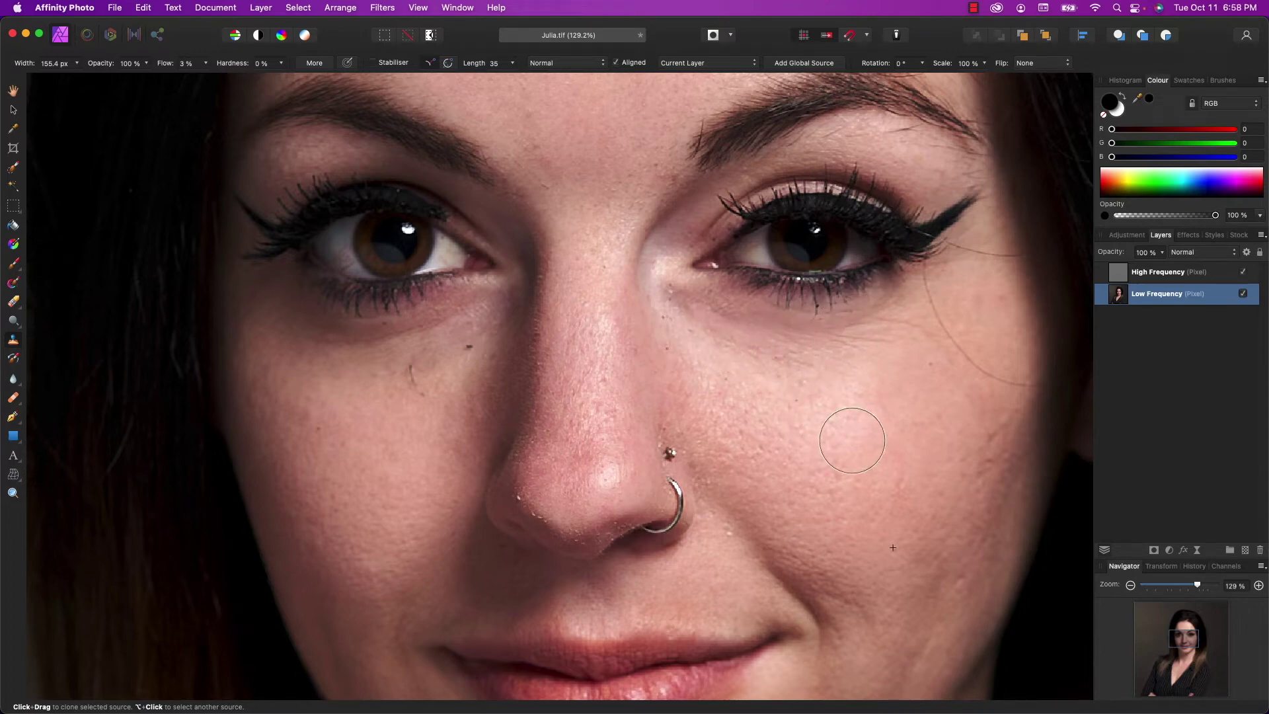
# Shrink the clone brush to about 95 px and smooth the shadow under the right-hand eye
pyautogui.press('super+0')
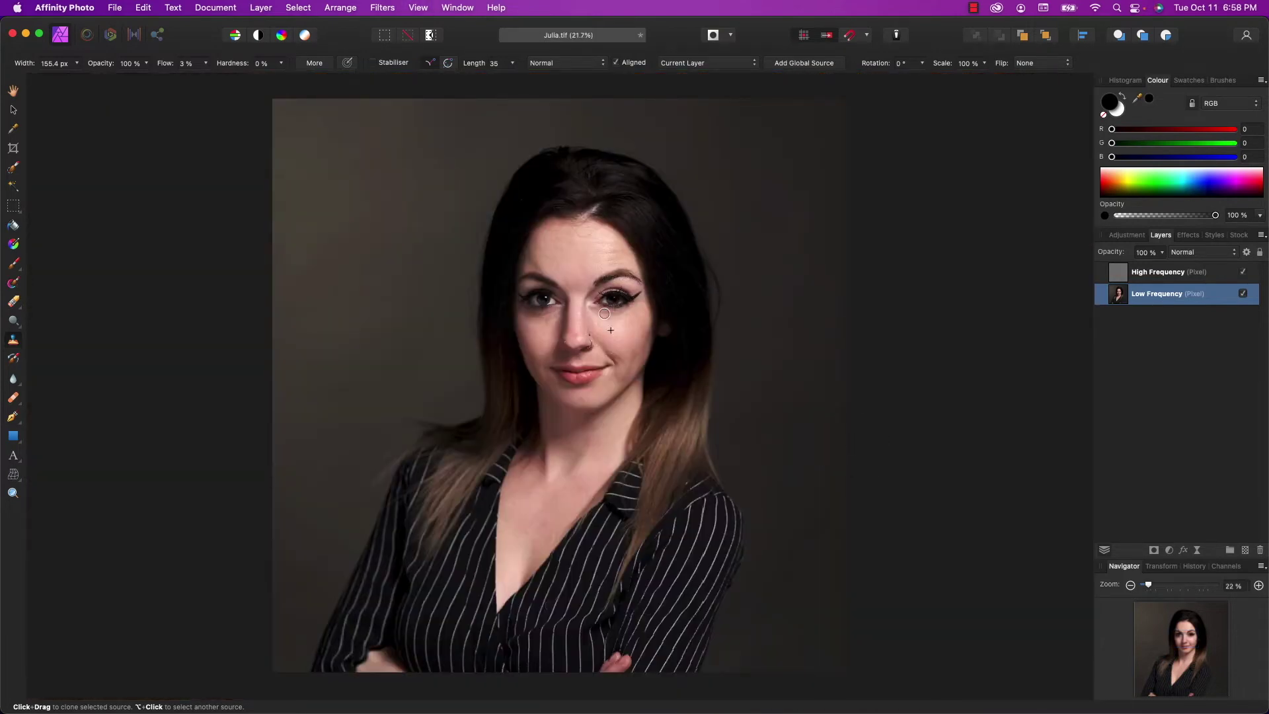
pyautogui.scroll(5, 604, 313)
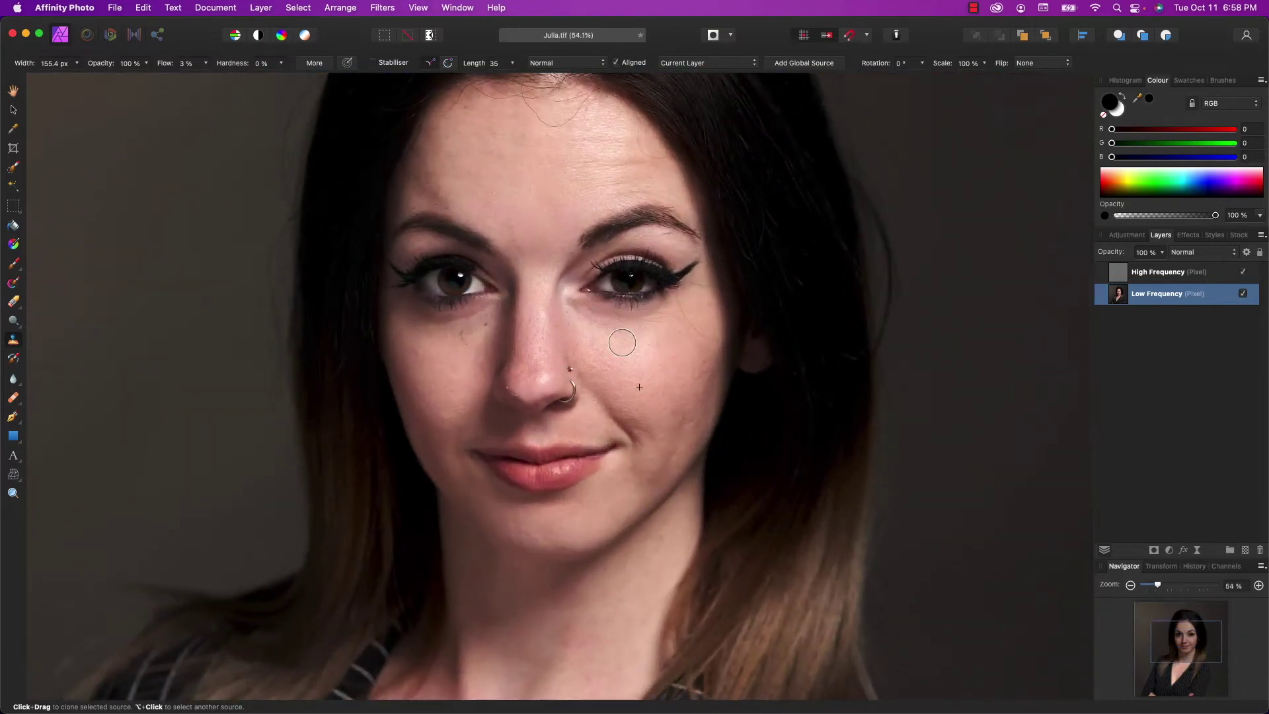
pyautogui.scroll(5, 662, 382)
pyautogui.scroll(1, 661, 384)
pyautogui.press('[')
pyautogui.press('[')
pyautogui.press('[')
pyautogui.press('[')
pyautogui.press('[')
pyautogui.press('[')
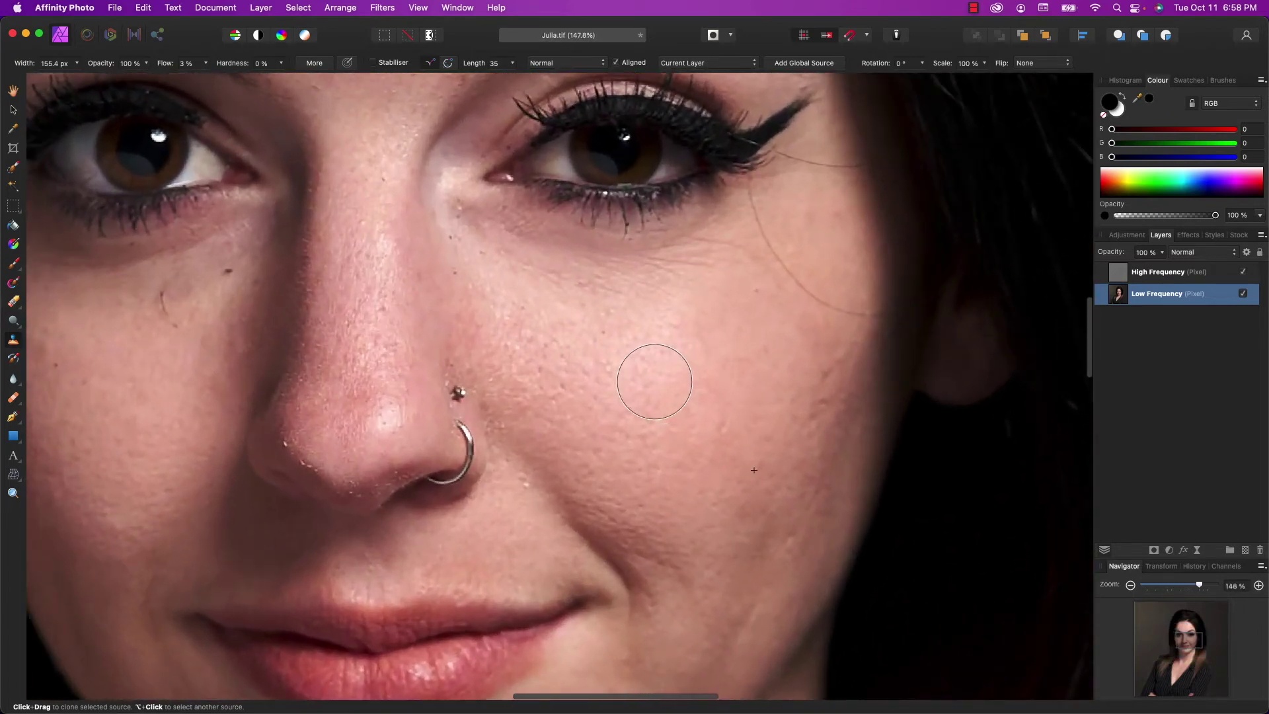
pyautogui.moveTo(696, 242)
pyautogui.mouseDown()
pyautogui.moveTo(602, 253)
pyautogui.moveTo(572, 237)
pyautogui.moveTo(597, 269)
pyautogui.moveTo(533, 222)
pyautogui.mouseUp()
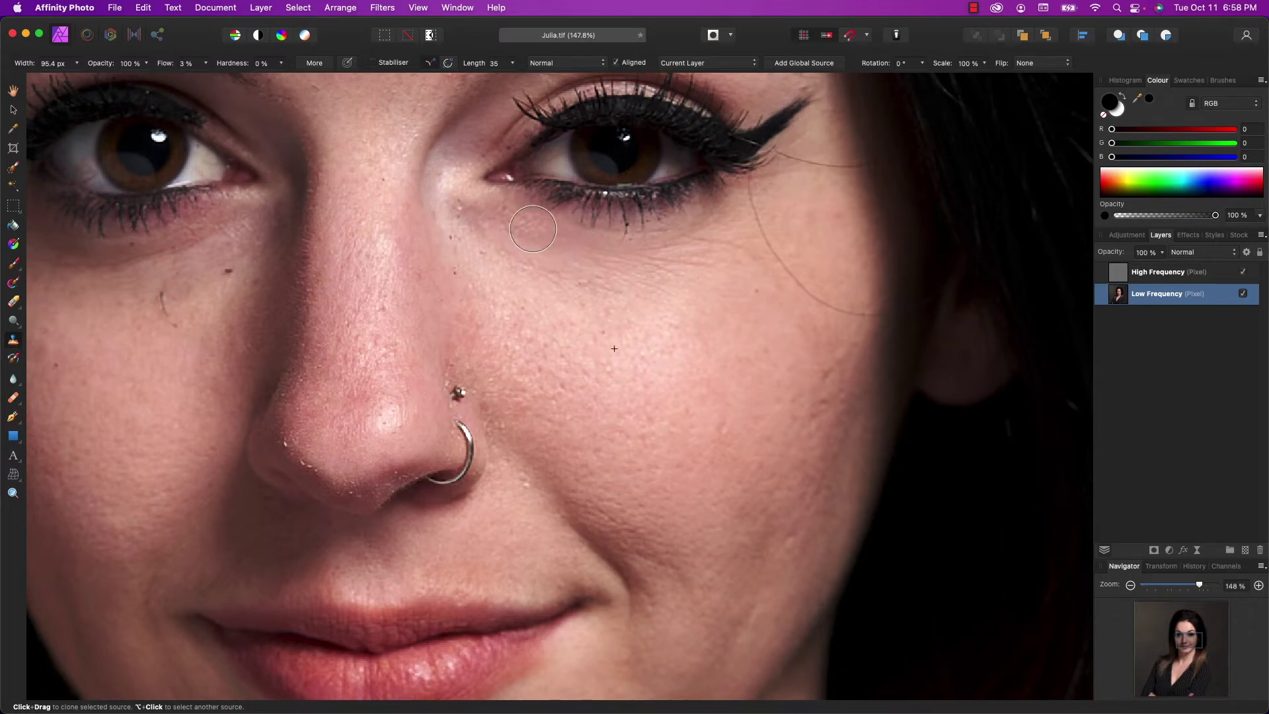
pyautogui.keyDown('alt'); pyautogui.click(650, 351); pyautogui.keyUp('alt')
pyautogui.moveTo(603, 262)
pyautogui.mouseDown()
pyautogui.moveTo(564, 245)
pyautogui.moveTo(666, 260)
pyautogui.moveTo(653, 251)
pyautogui.moveTo(709, 235)
pyautogui.moveTo(575, 257)
pyautogui.moveTo(548, 230)
pyautogui.moveTo(518, 234)
pyautogui.moveTo(470, 209)
pyautogui.mouseUp()
pyautogui.moveTo(574, 300); pyautogui.dragTo(492, 250)
pyautogui.keyDown('alt'); pyautogui.click(646, 365); pyautogui.keyUp('alt')
pyautogui.scroll(-5, 714, 413)
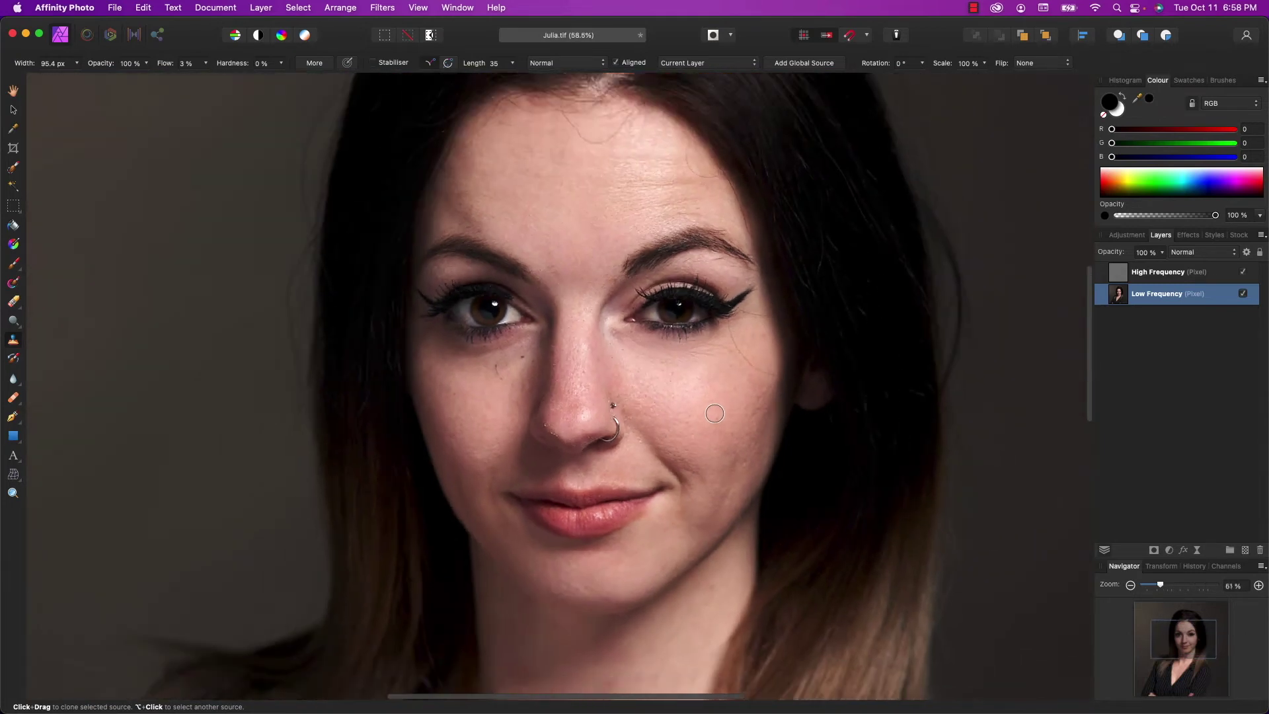
pyautogui.scroll(4, 678, 406)
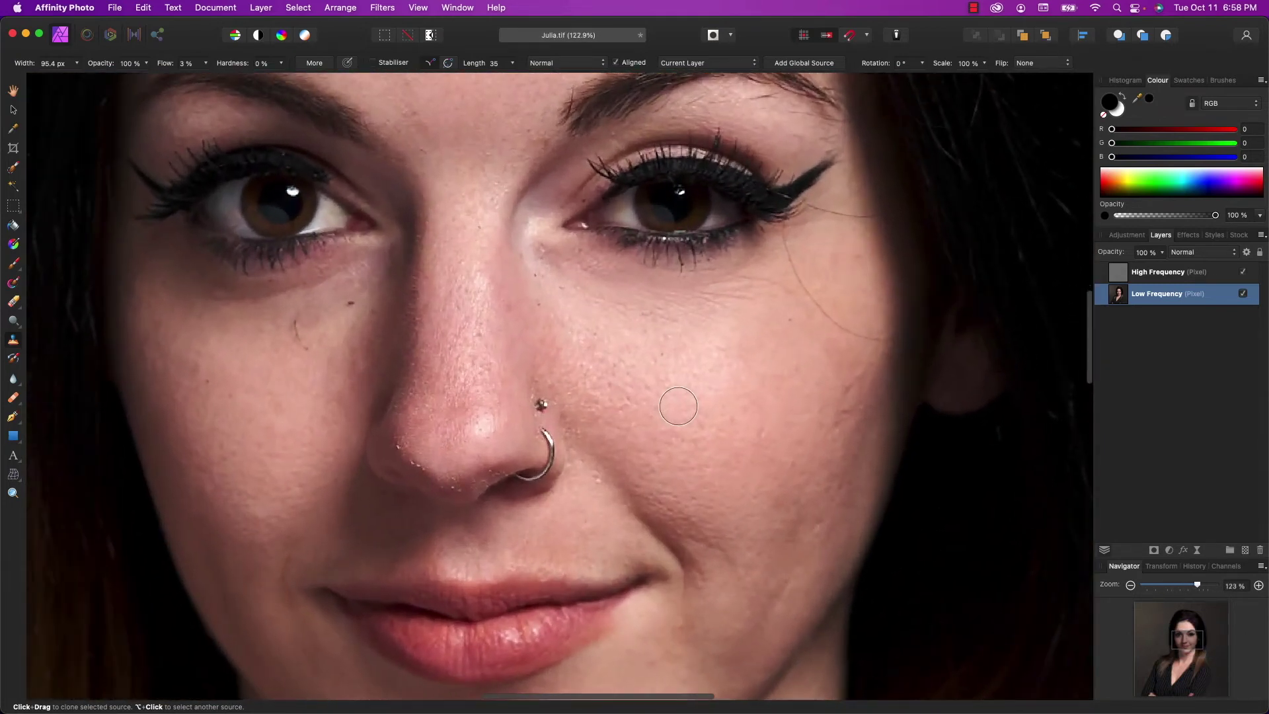
pyautogui.keyDown('alt'); pyautogui.click(552, 295); pyautogui.keyUp('alt')
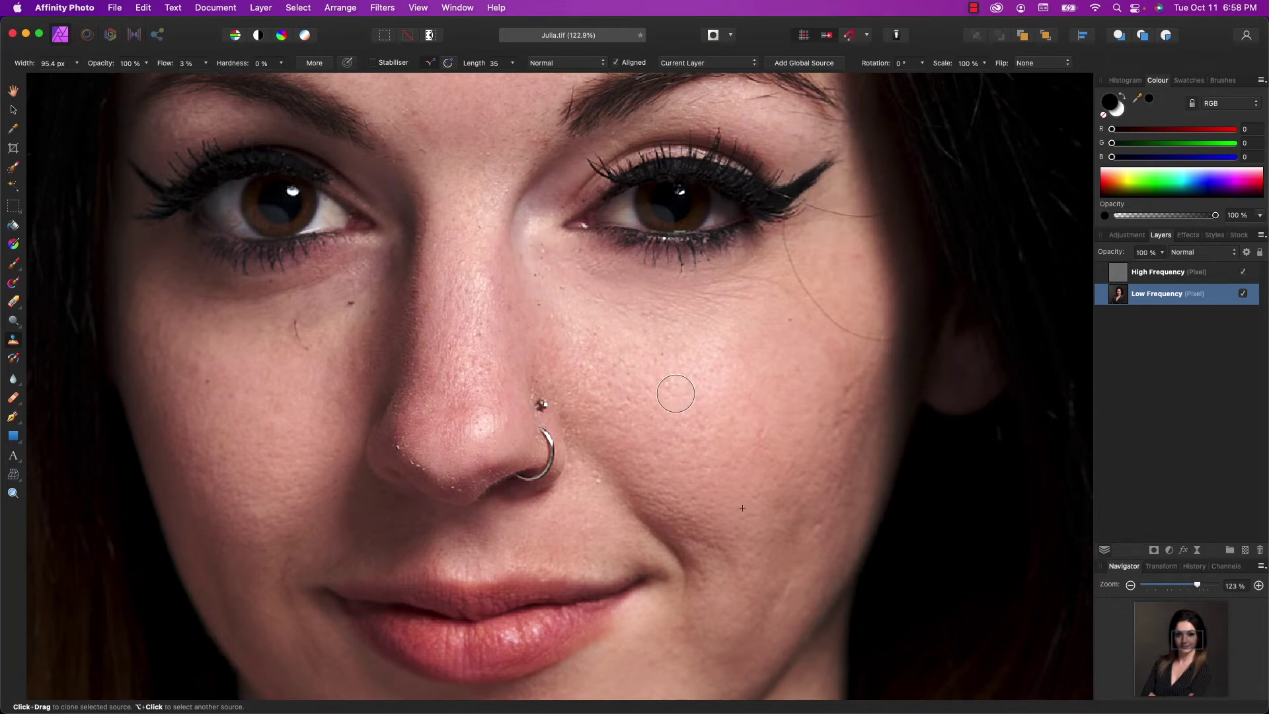
# Enlarge the brush to about 126 px and soften the dark area under the left-hand eye
pyautogui.scroll(-5, 676, 394)
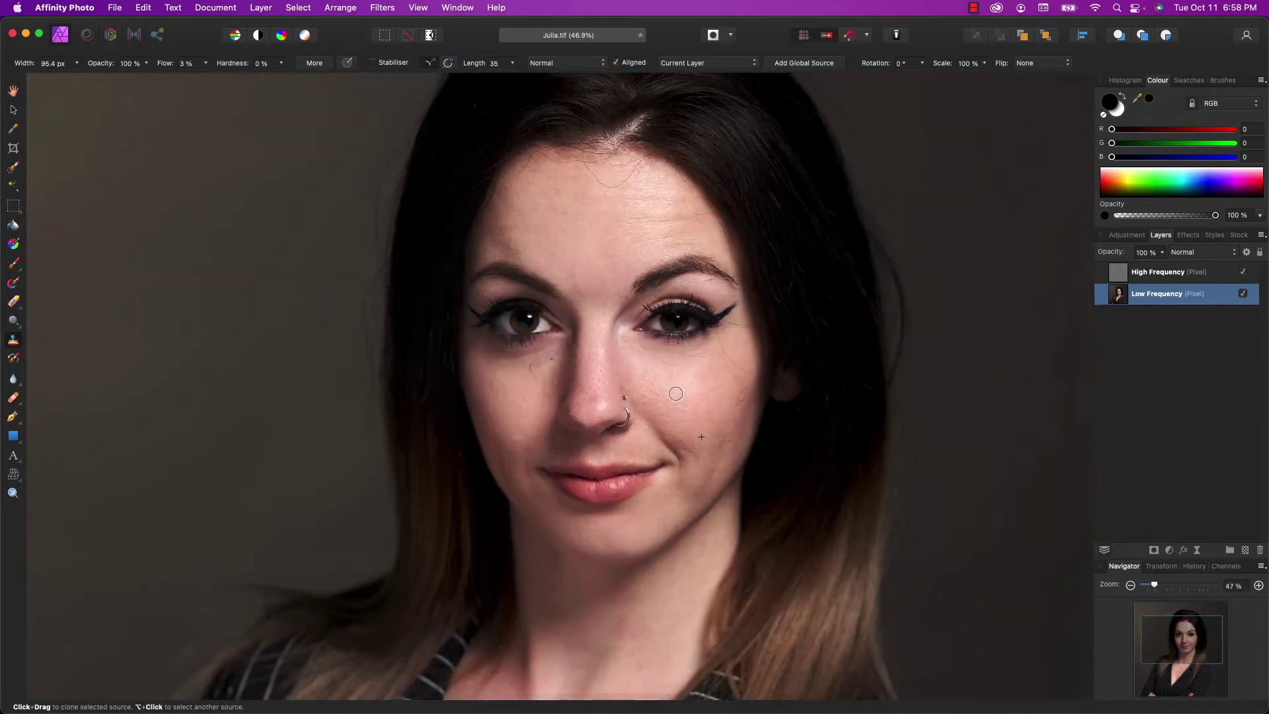
pyautogui.scroll(4, 676, 393)
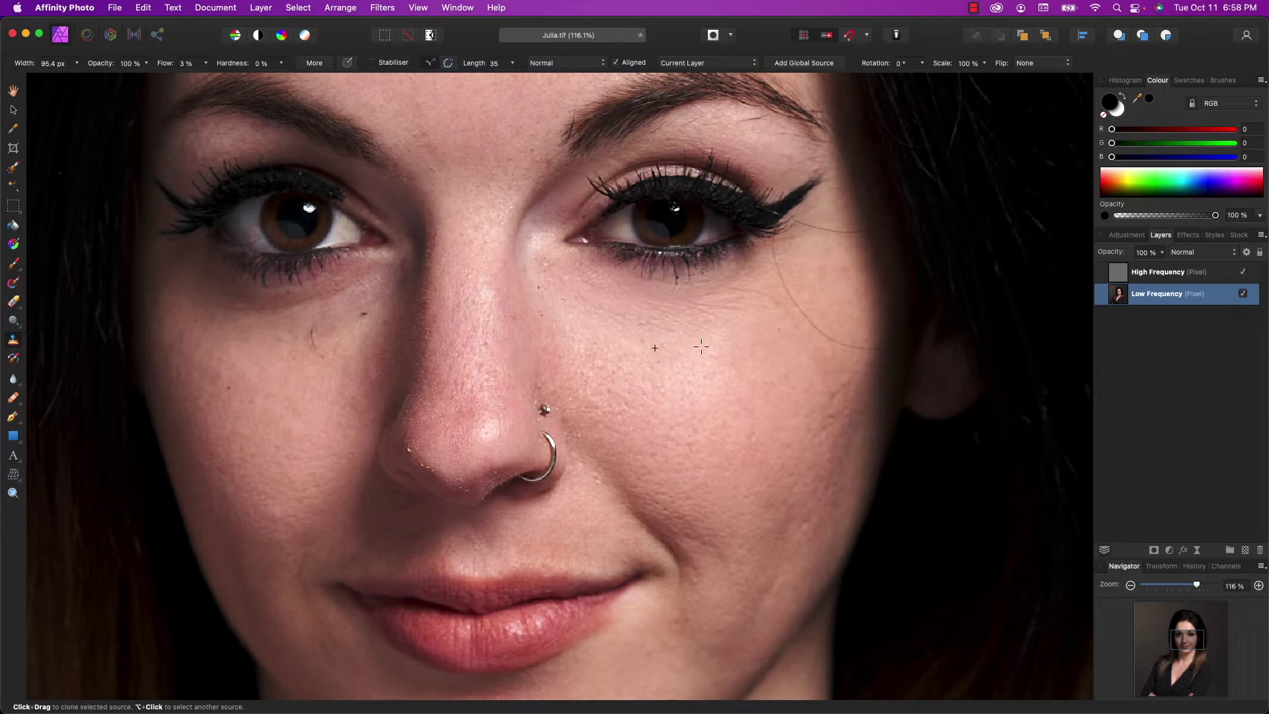
pyautogui.scroll(-6, 643, 345)
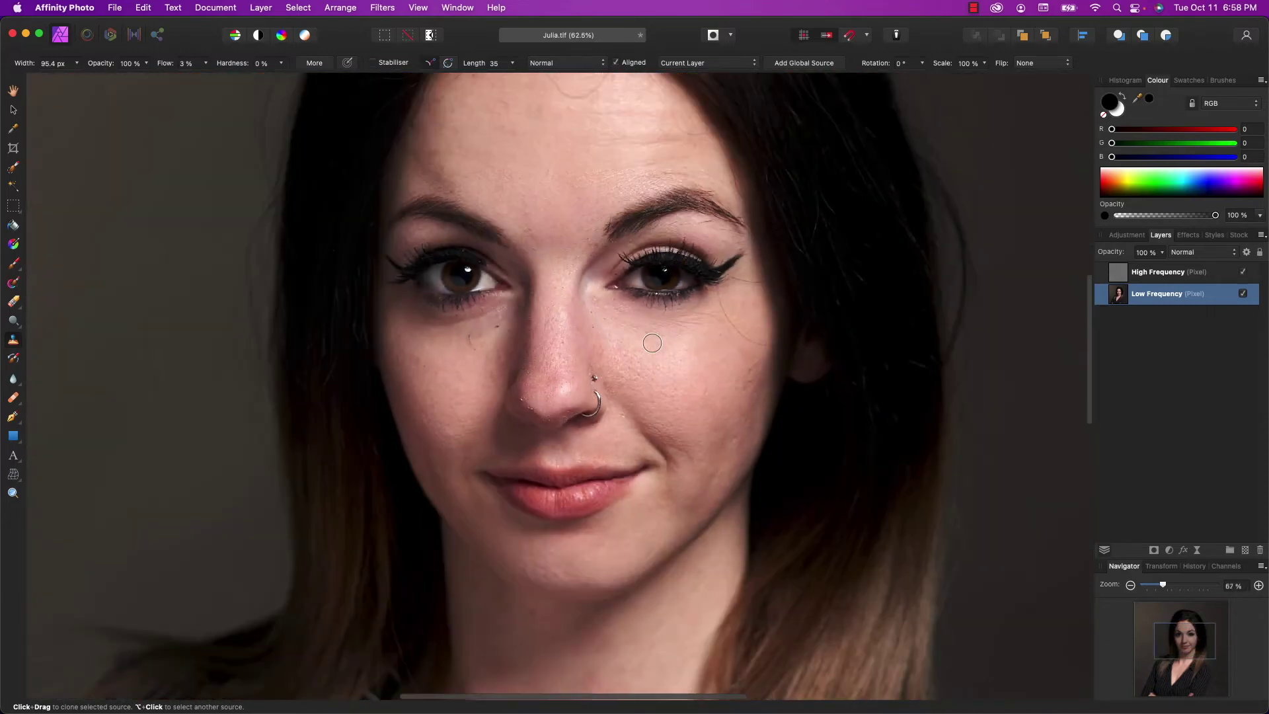
pyautogui.scroll(5, 695, 409)
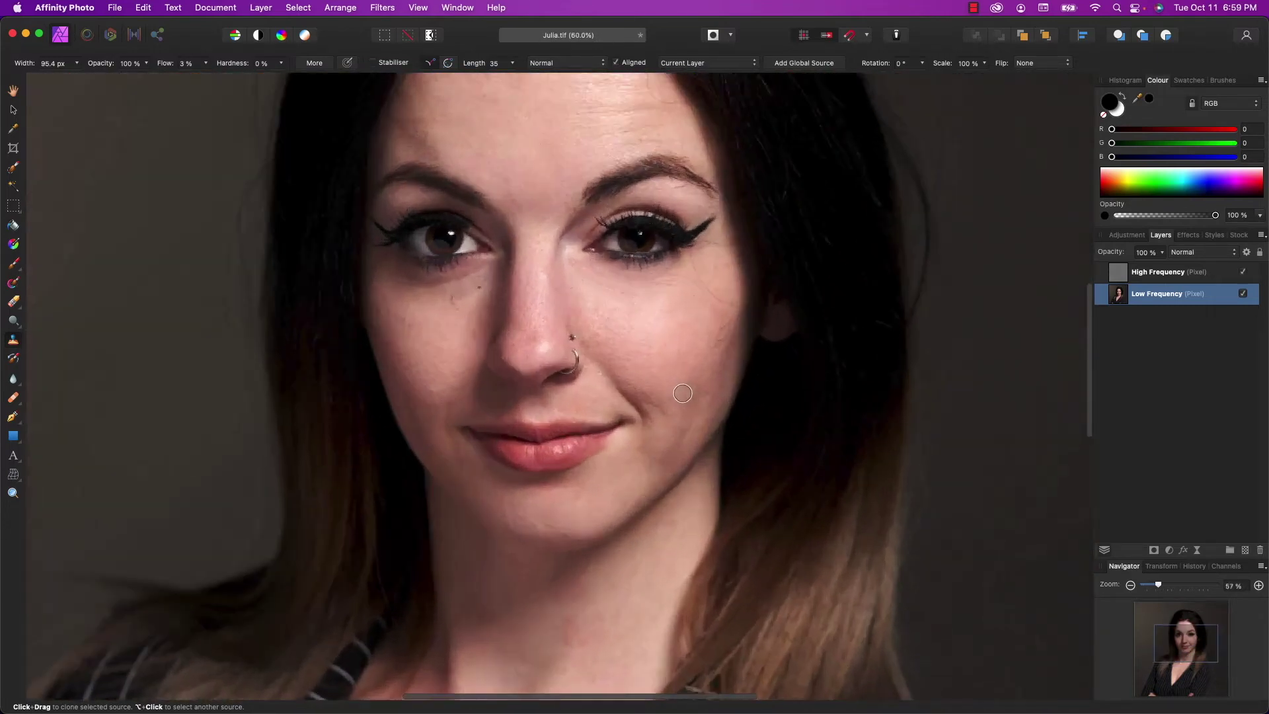
pyautogui.hscroll(-5, 397, 350)
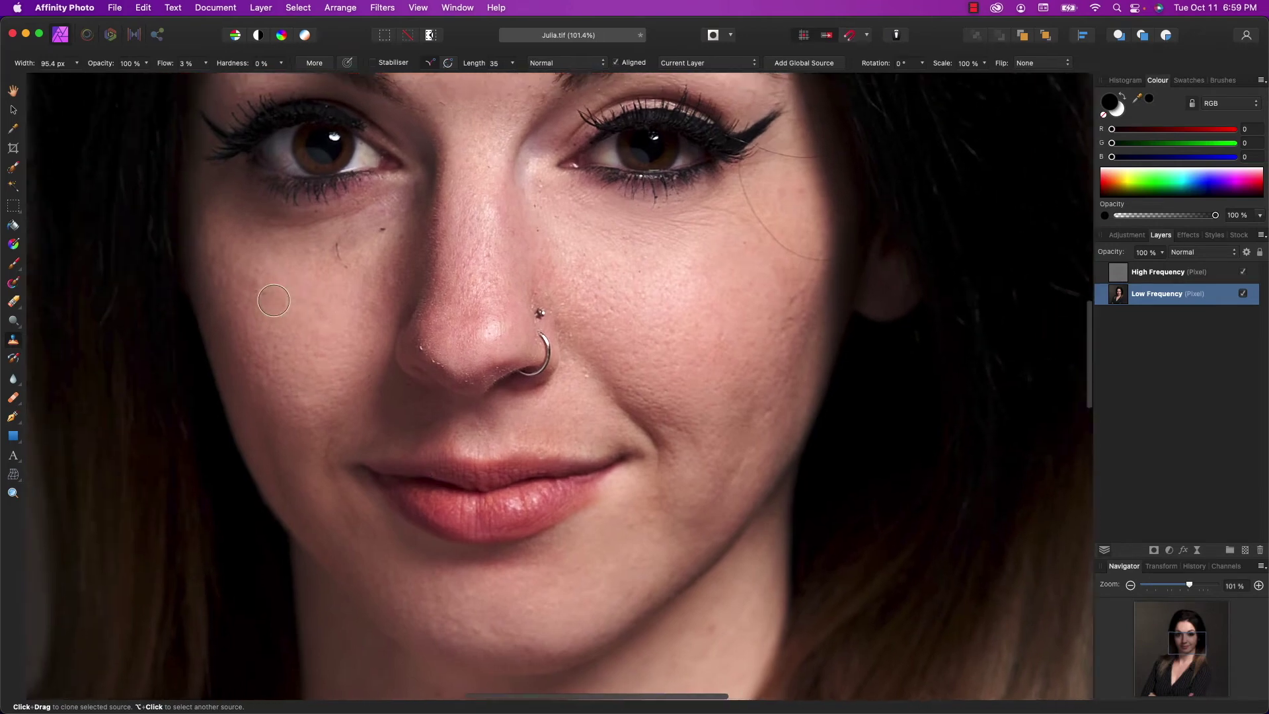
pyautogui.keyDown('alt'); pyautogui.click(418, 304); pyautogui.keyUp('alt')
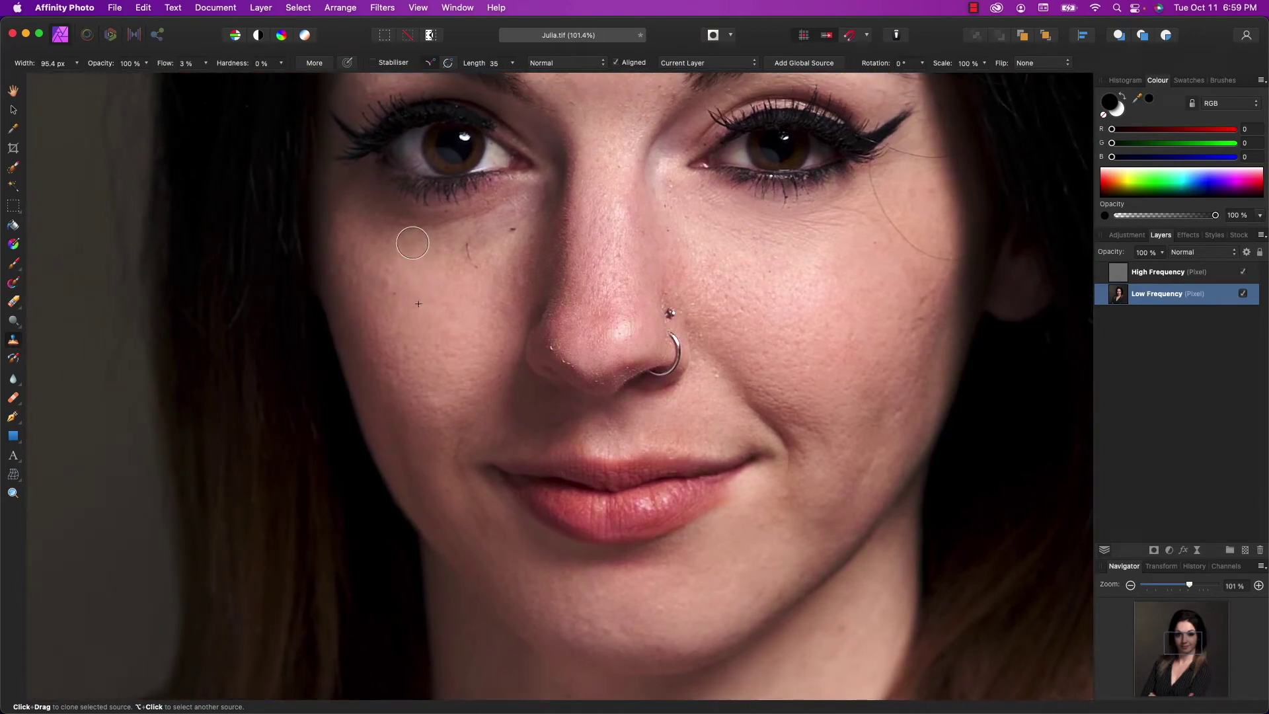
pyautogui.press(']')
pyautogui.press(']')
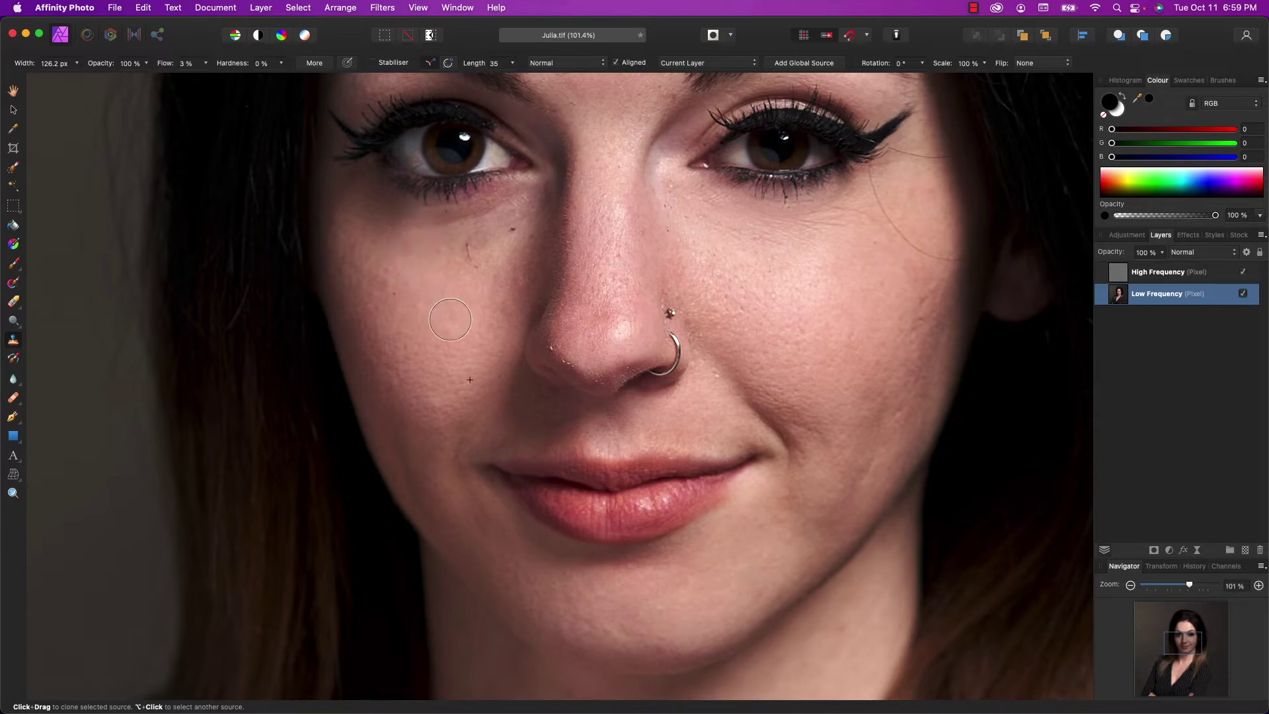
pyautogui.keyDown('alt'); pyautogui.click(440, 294); pyautogui.keyUp('alt')
pyautogui.moveTo(496, 191)
pyautogui.mouseDown()
pyautogui.moveTo(519, 211)
pyautogui.moveTo(475, 230)
pyautogui.moveTo(460, 221)
pyautogui.mouseUp()
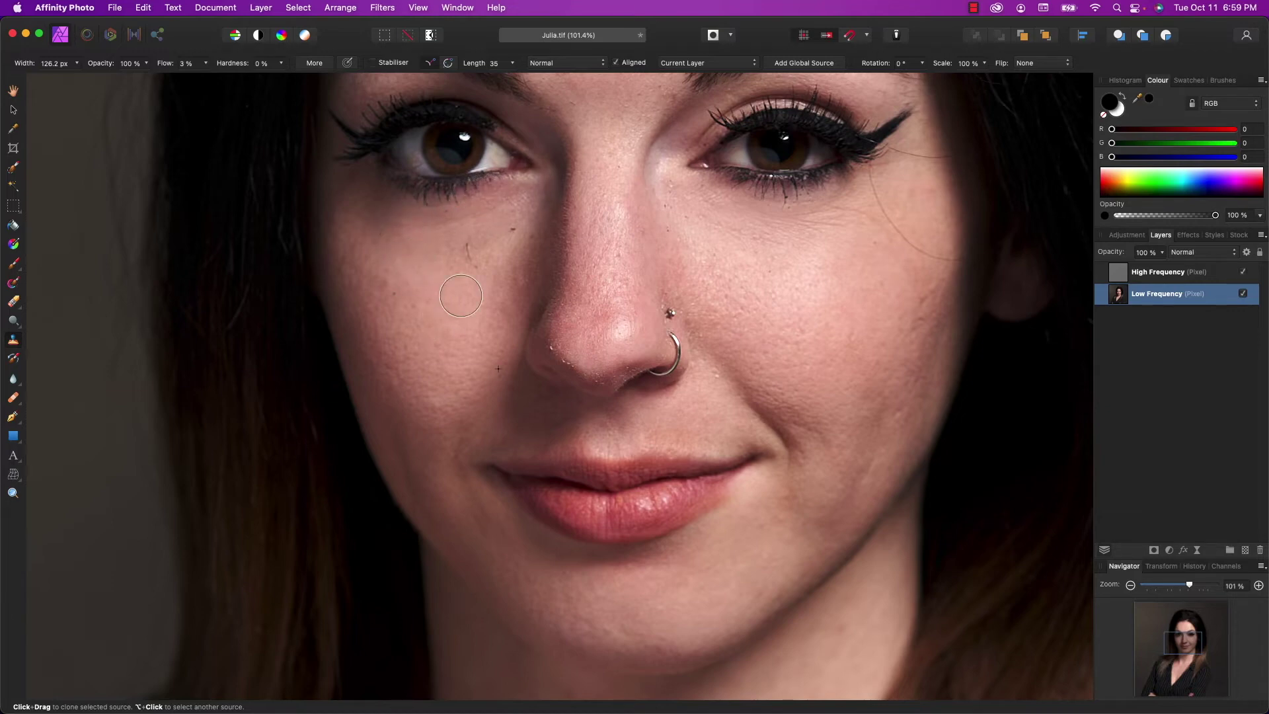
pyautogui.scroll(-5, 459, 293)
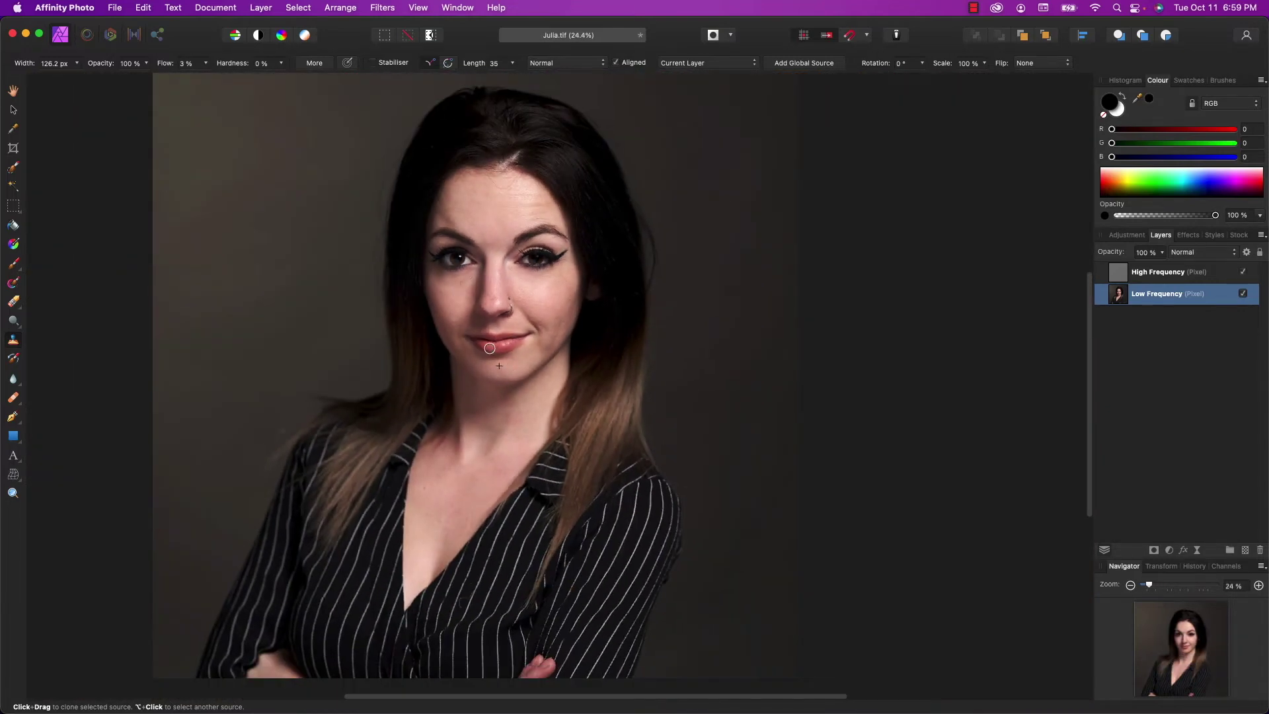
# Switch to the healing brush at about 192 px and even out the left forehead from clean skin
pyautogui.scroll(5, 487, 333)
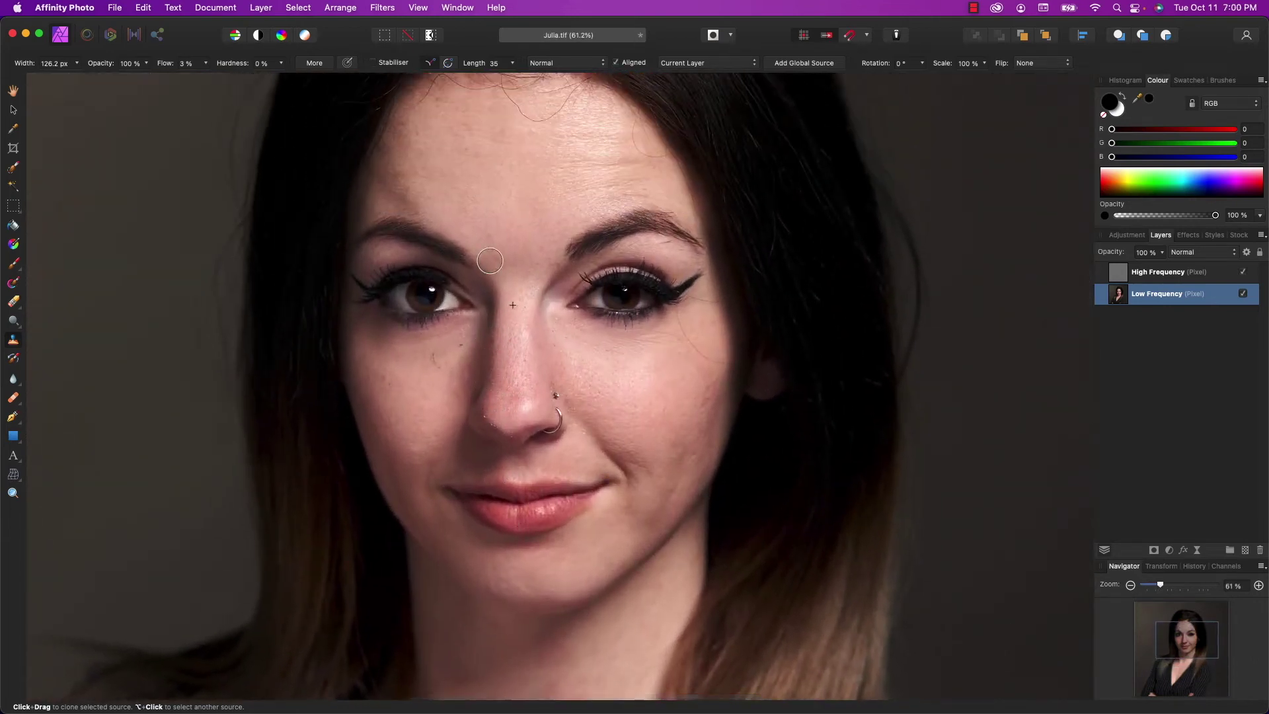
pyautogui.scroll(6, 476, 186)
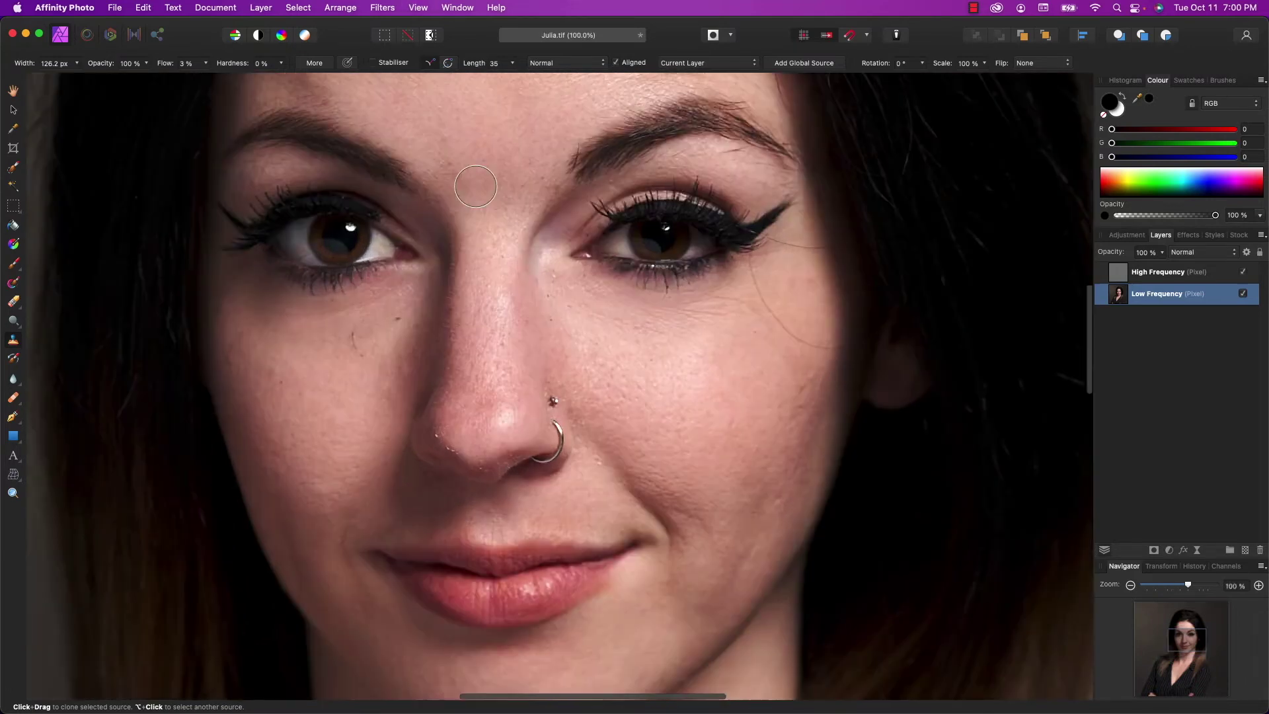
pyautogui.scroll(5, 476, 185)
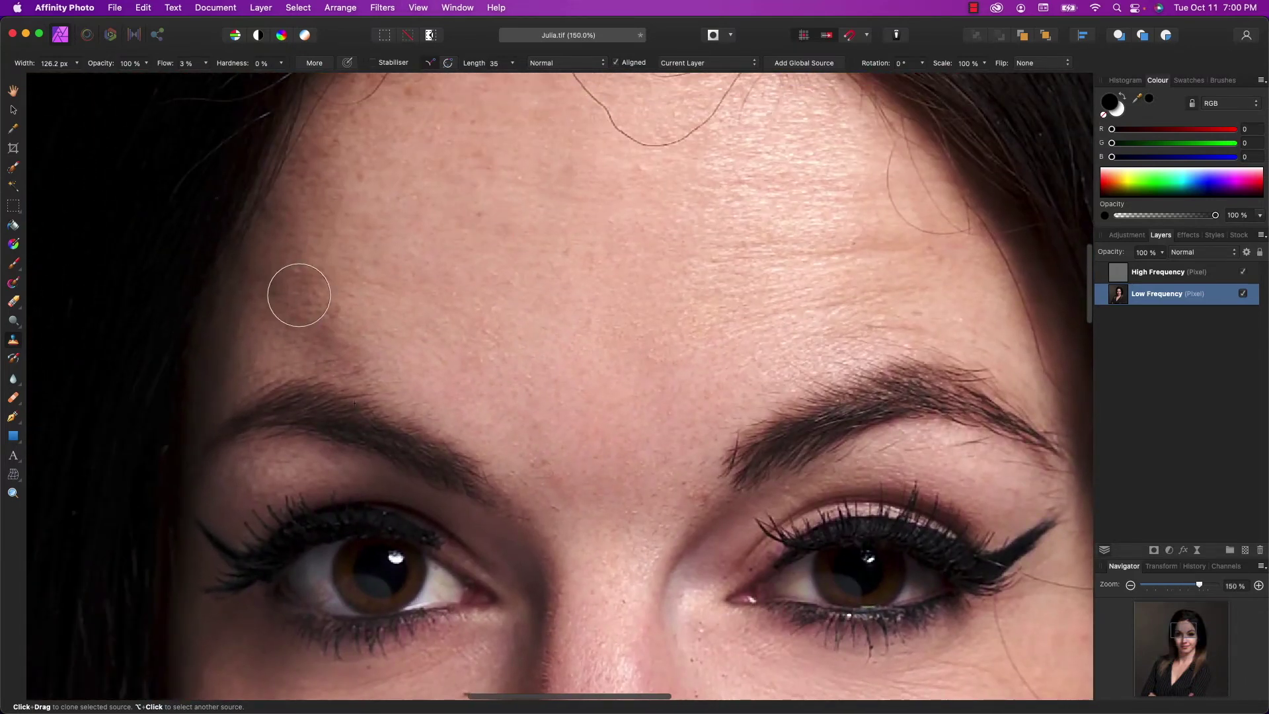
pyautogui.click(13, 400)
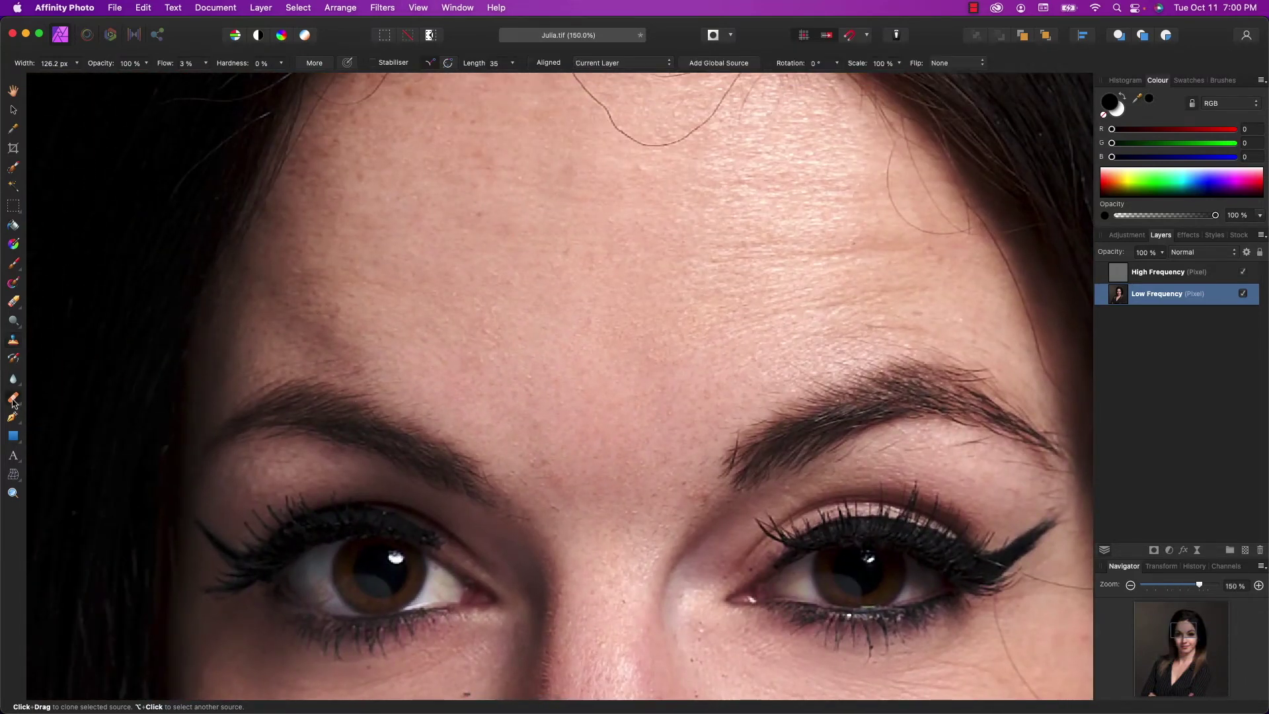
pyautogui.press(']')
pyautogui.press(']')
pyautogui.press(']')
pyautogui.click(206, 63)
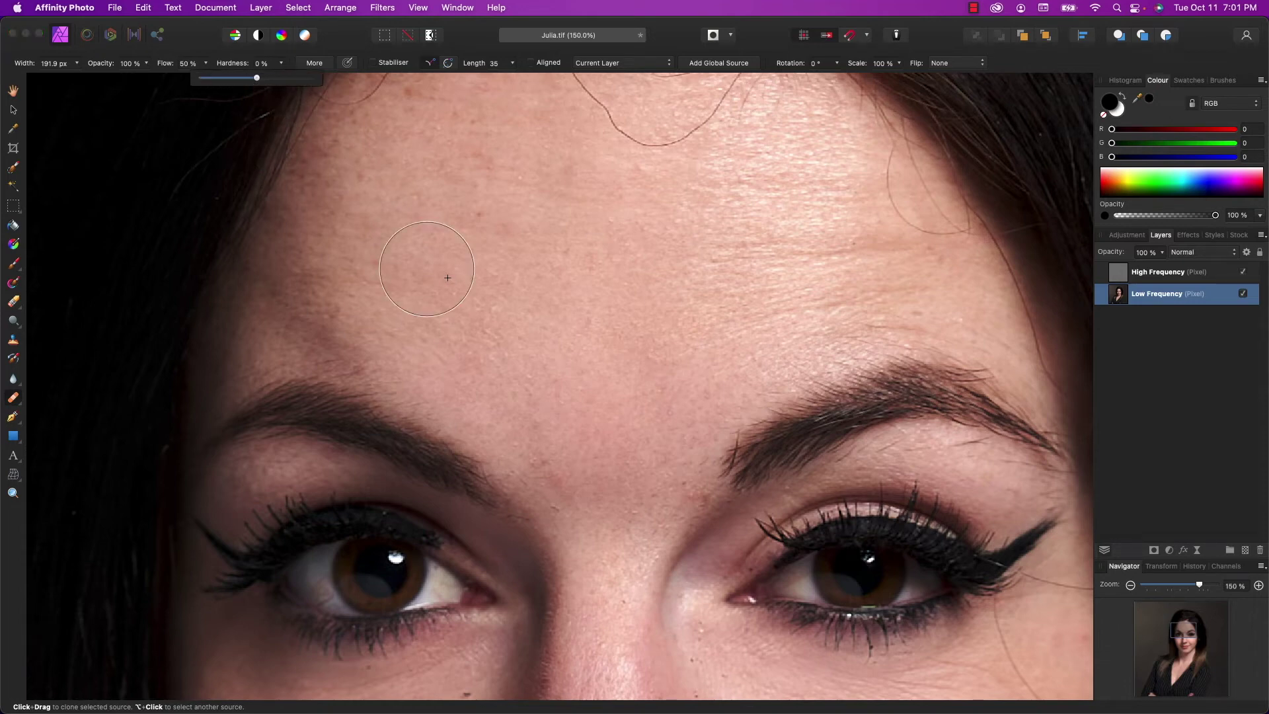
pyautogui.keyDown('alt'); pyautogui.click(477, 269); pyautogui.keyUp('alt')
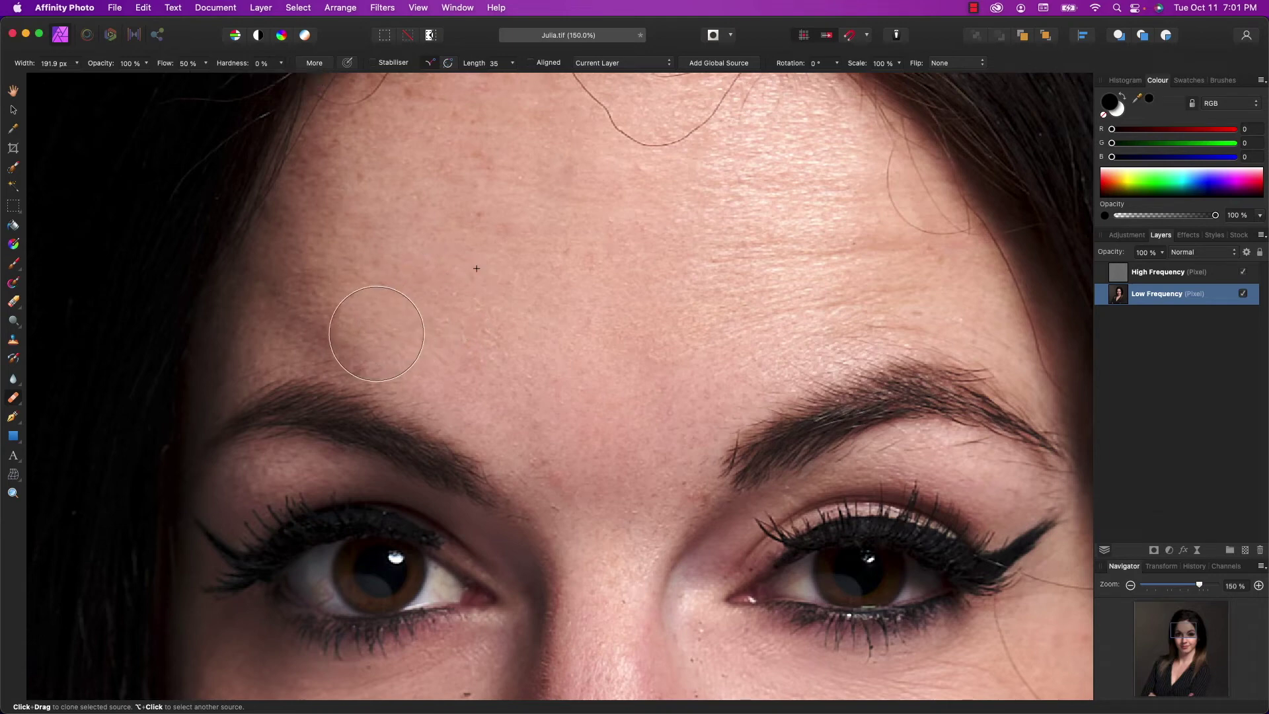
pyautogui.moveTo(377, 334)
pyautogui.mouseDown()
pyautogui.moveTo(344, 338)
pyautogui.moveTo(327, 302)
pyautogui.moveTo(305, 312)
pyautogui.moveTo(331, 198)
pyautogui.mouseUp()
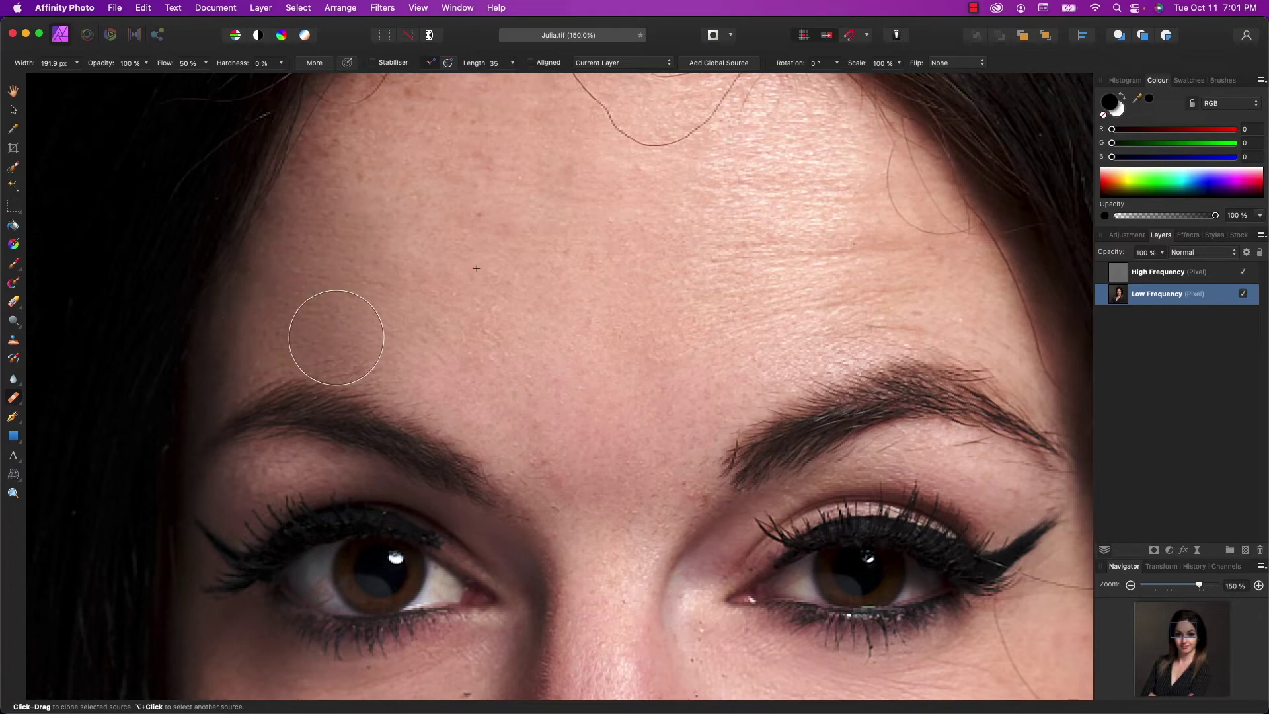
pyautogui.moveTo(374, 299); pyautogui.dragTo(331, 176)
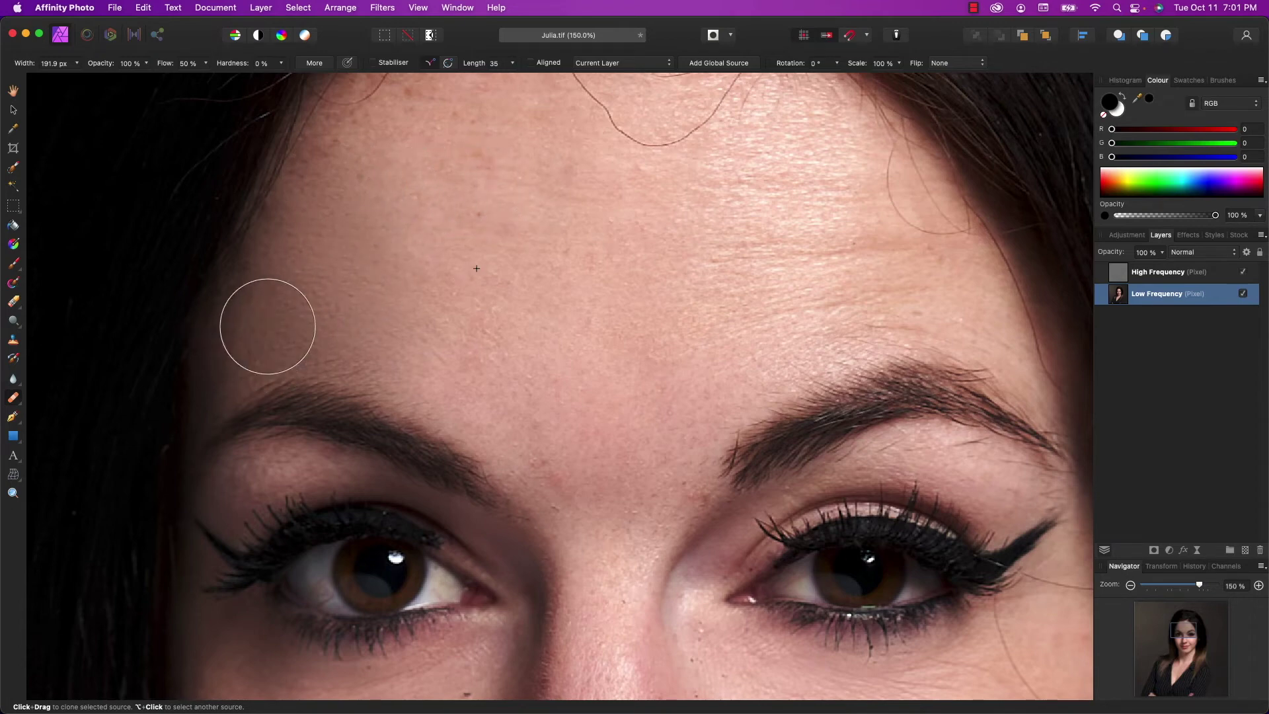
pyautogui.press('super+minus')
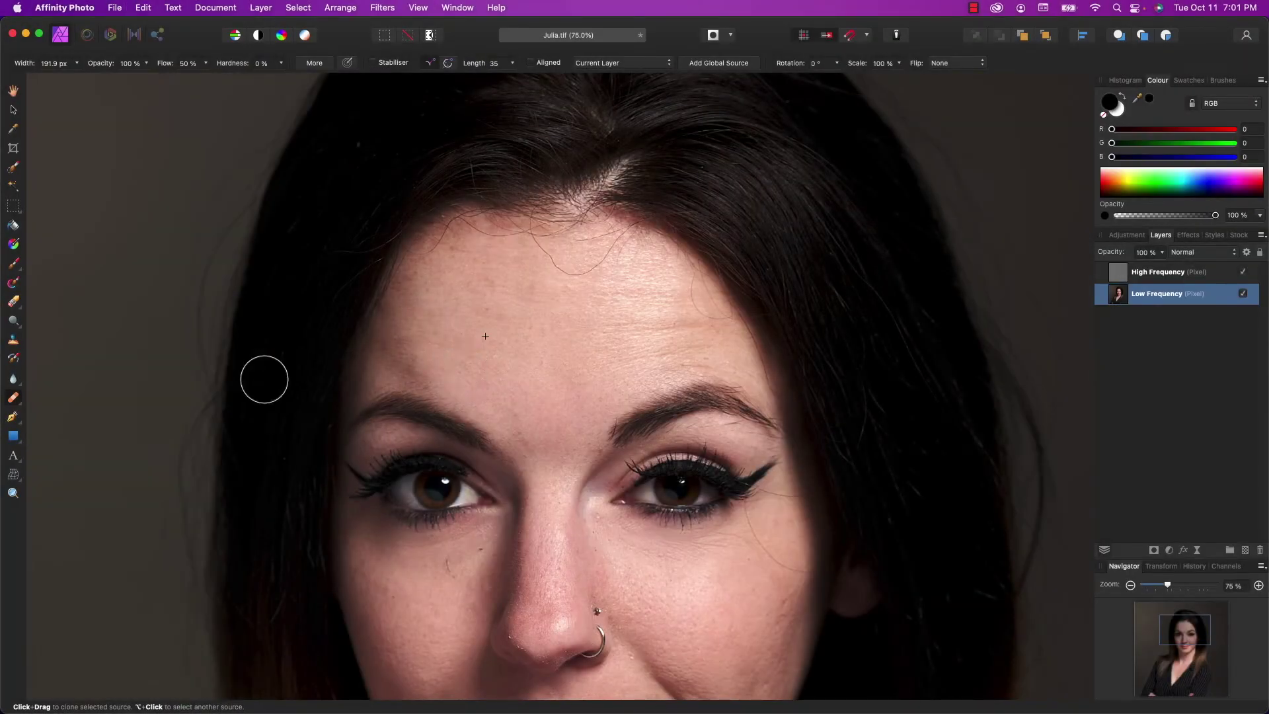
# Switch to the Clone Brush at 3% flow and softly blend the left forehead and temple
pyautogui.click(14, 342)
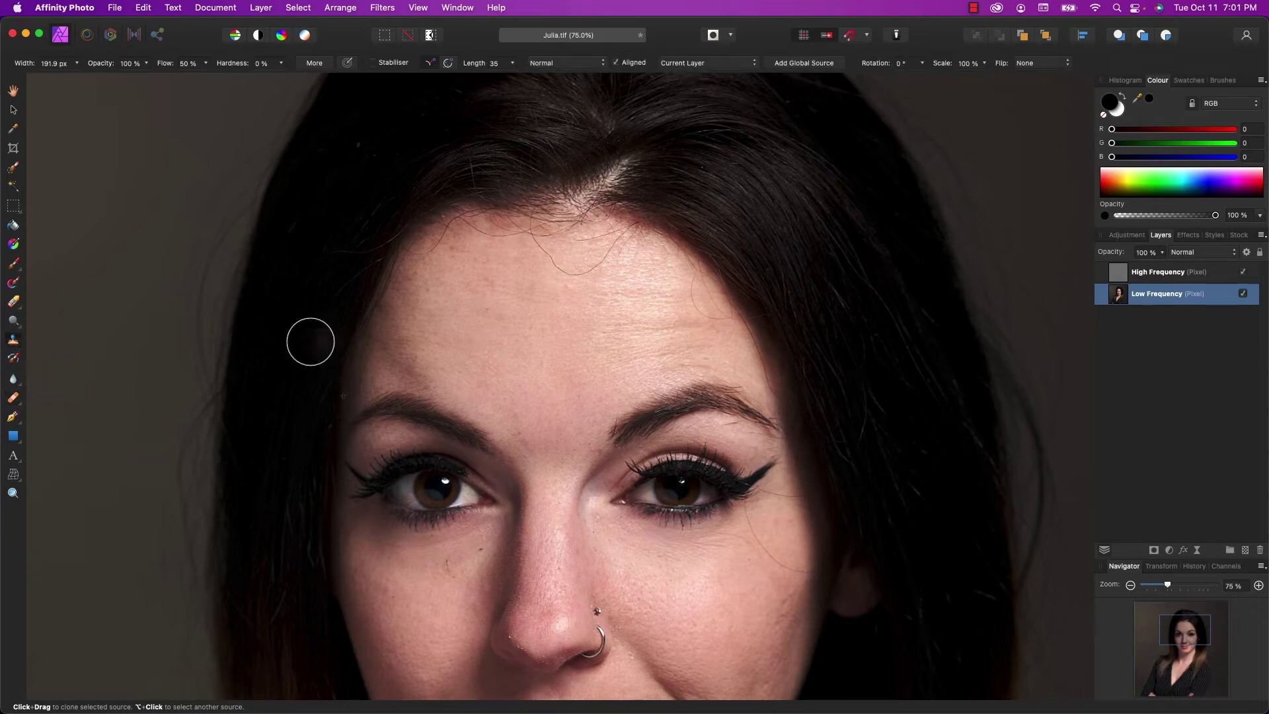
pyautogui.click(206, 63)
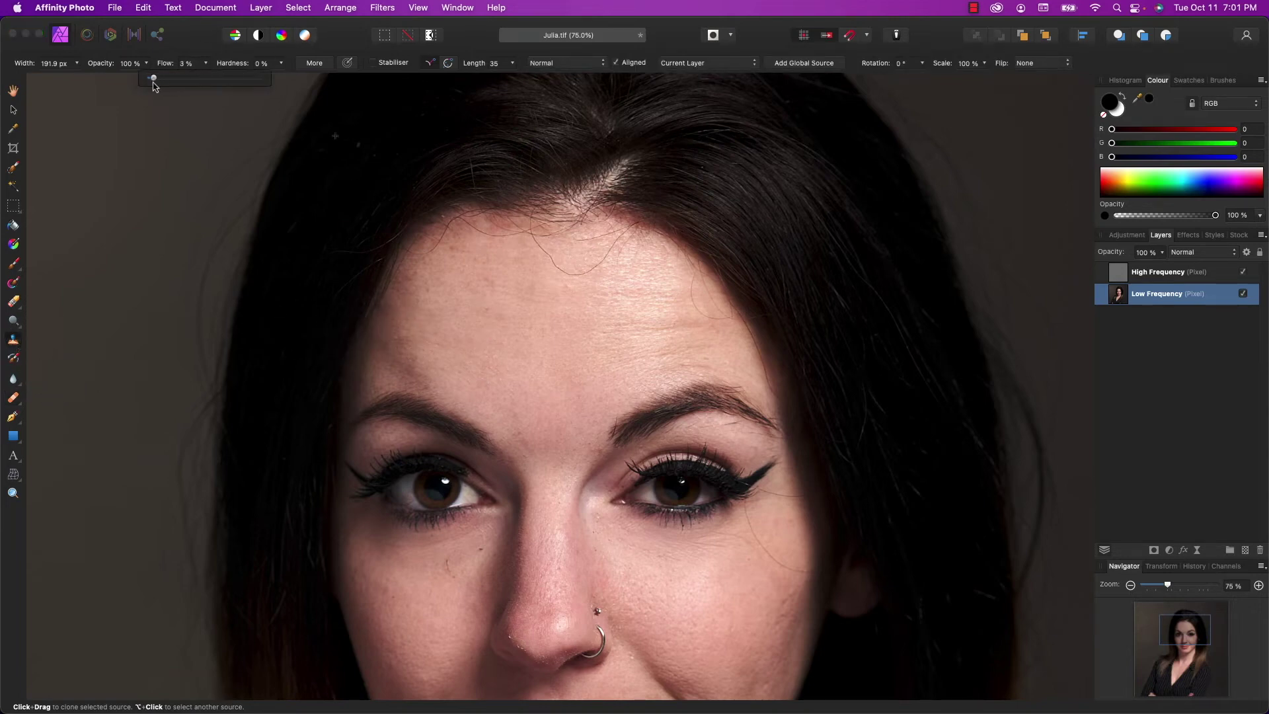
pyautogui.press('super+equal')
pyautogui.press('super+equal')
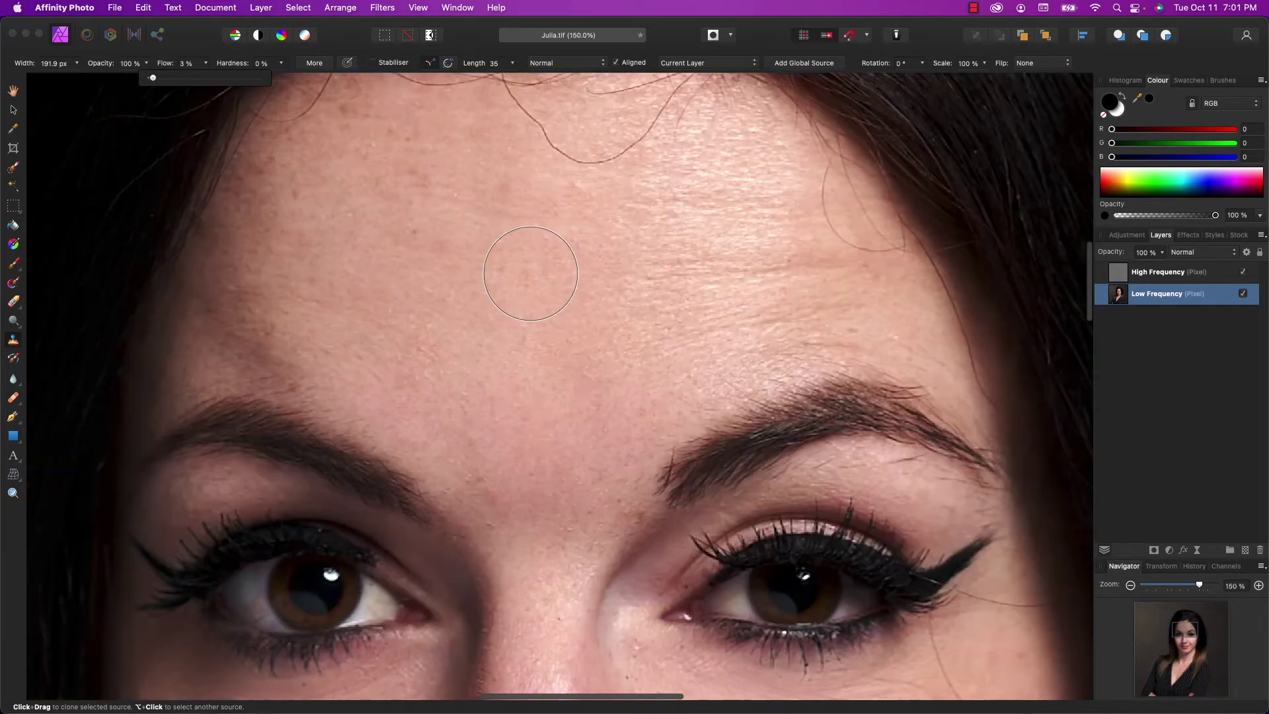
pyautogui.click(396, 314)
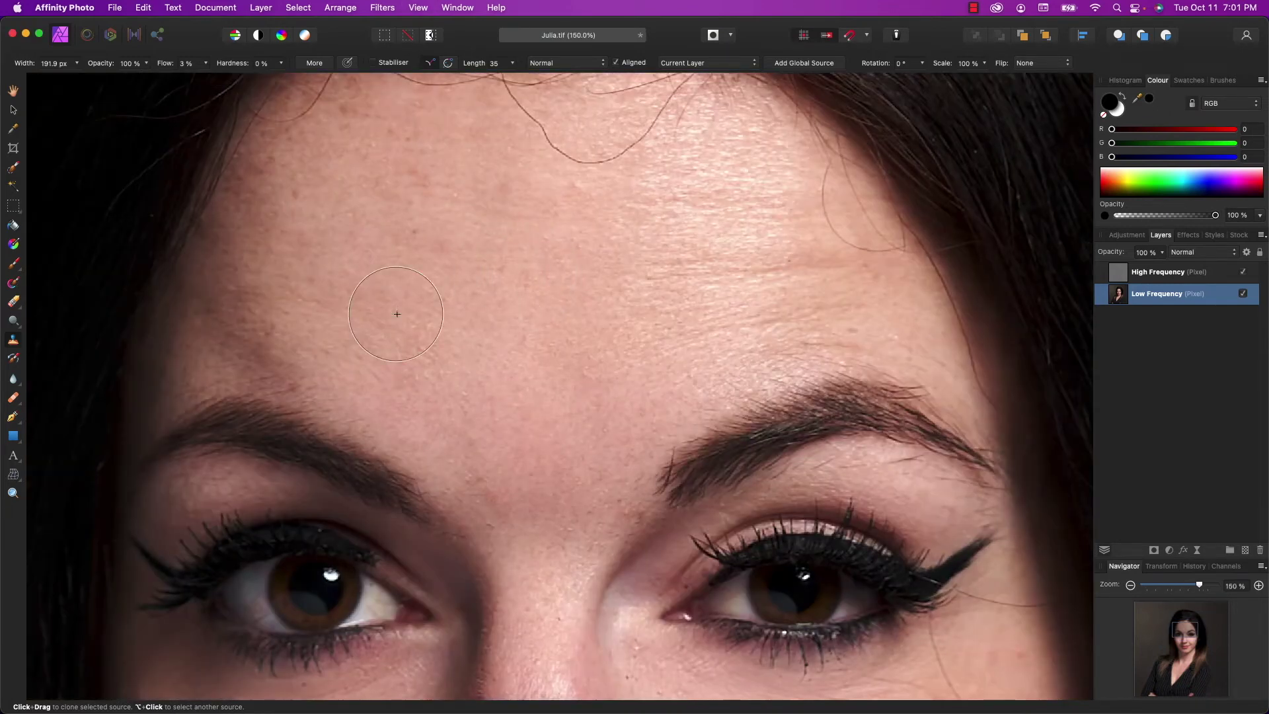
pyautogui.moveTo(301, 357)
pyautogui.mouseDown()
pyautogui.moveTo(249, 331)
pyautogui.moveTo(285, 346)
pyautogui.moveTo(235, 289)
pyautogui.mouseUp()
pyautogui.moveTo(299, 338)
pyautogui.mouseDown()
pyautogui.moveTo(269, 351)
pyautogui.moveTo(232, 338)
pyautogui.moveTo(289, 252)
pyautogui.moveTo(274, 263)
pyautogui.moveTo(282, 223)
pyautogui.mouseUp()
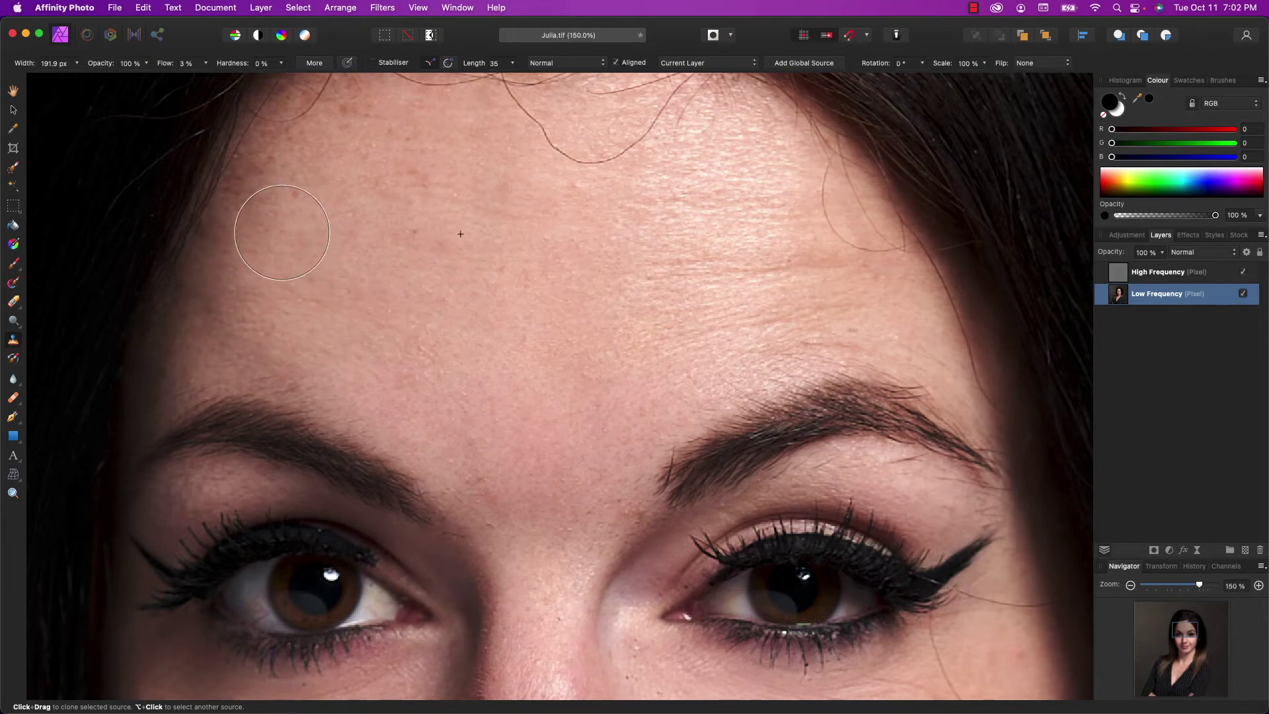
pyautogui.moveTo(311, 159); pyautogui.dragTo(317, 191)
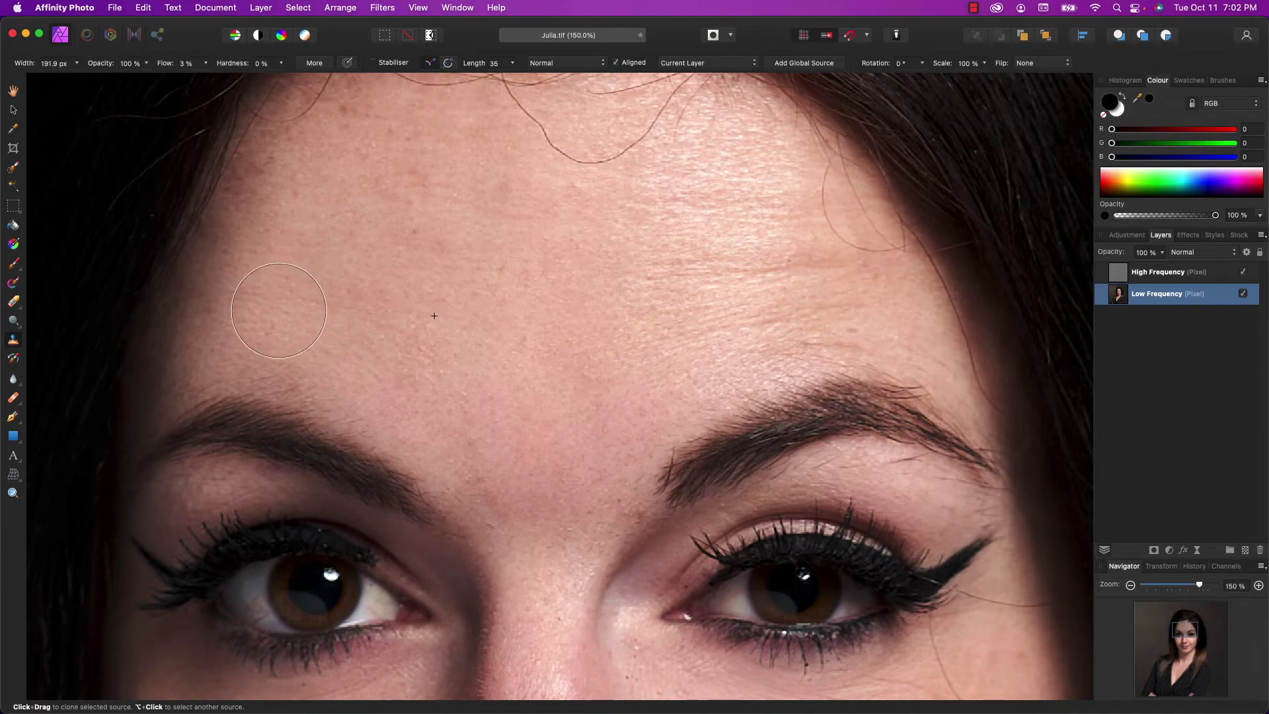
# Move the view to the neck and sample a new clone source there
pyautogui.scroll(-3, 451, 267)
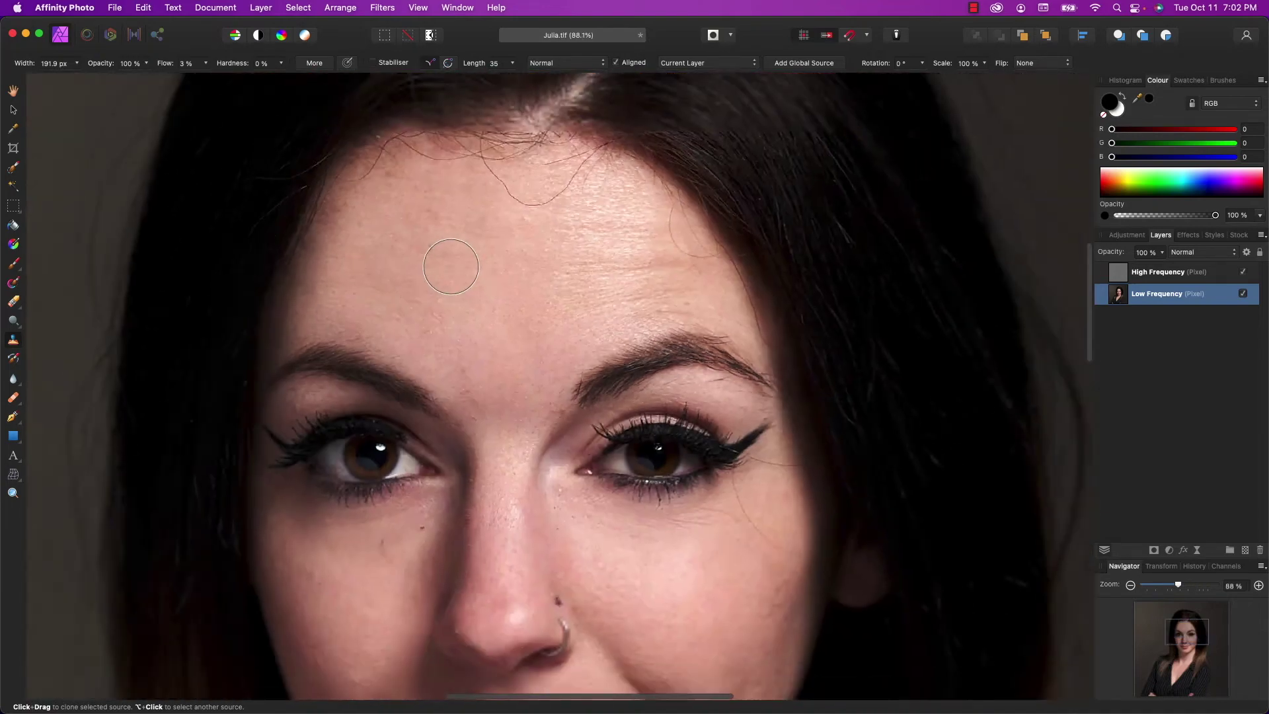
pyautogui.scroll(-4, 451, 266)
pyautogui.scroll(3, 498, 299)
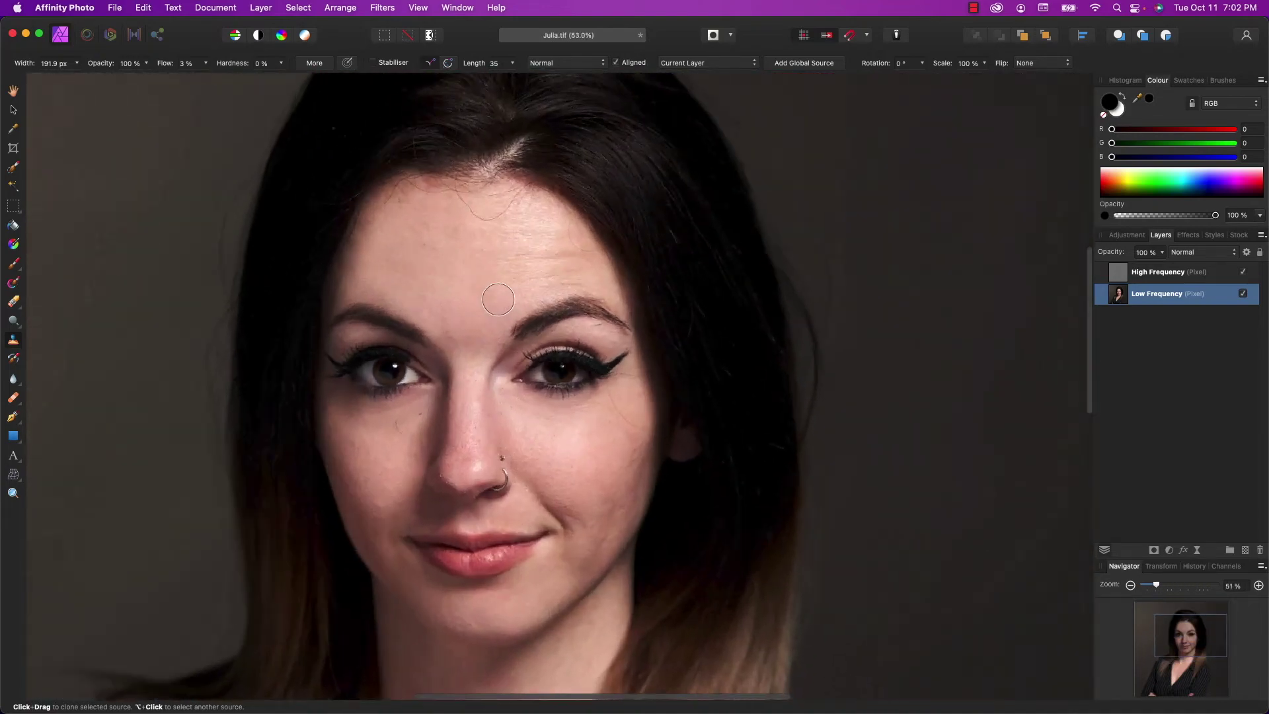
pyautogui.scroll(3, 498, 299)
pyautogui.scroll(-3, 498, 299)
pyautogui.scroll(1, 498, 299)
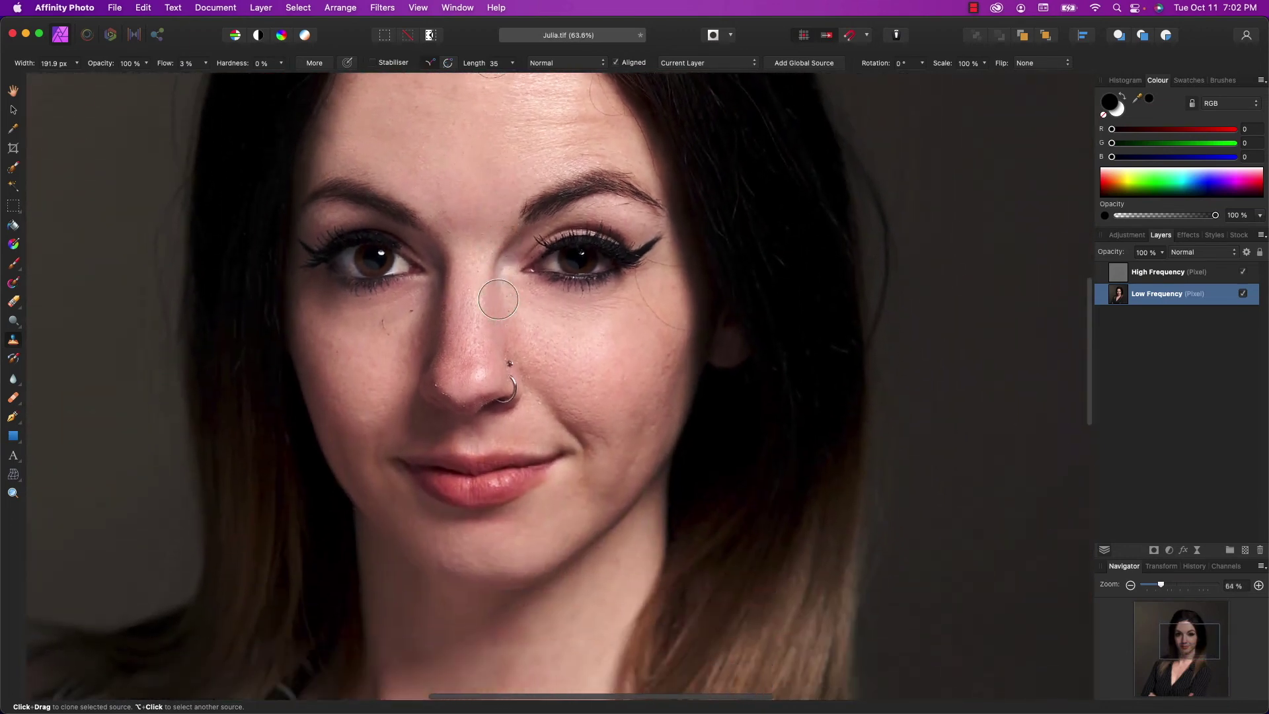
pyautogui.scroll(-5, 498, 299)
pyautogui.scroll(4, 529, 469)
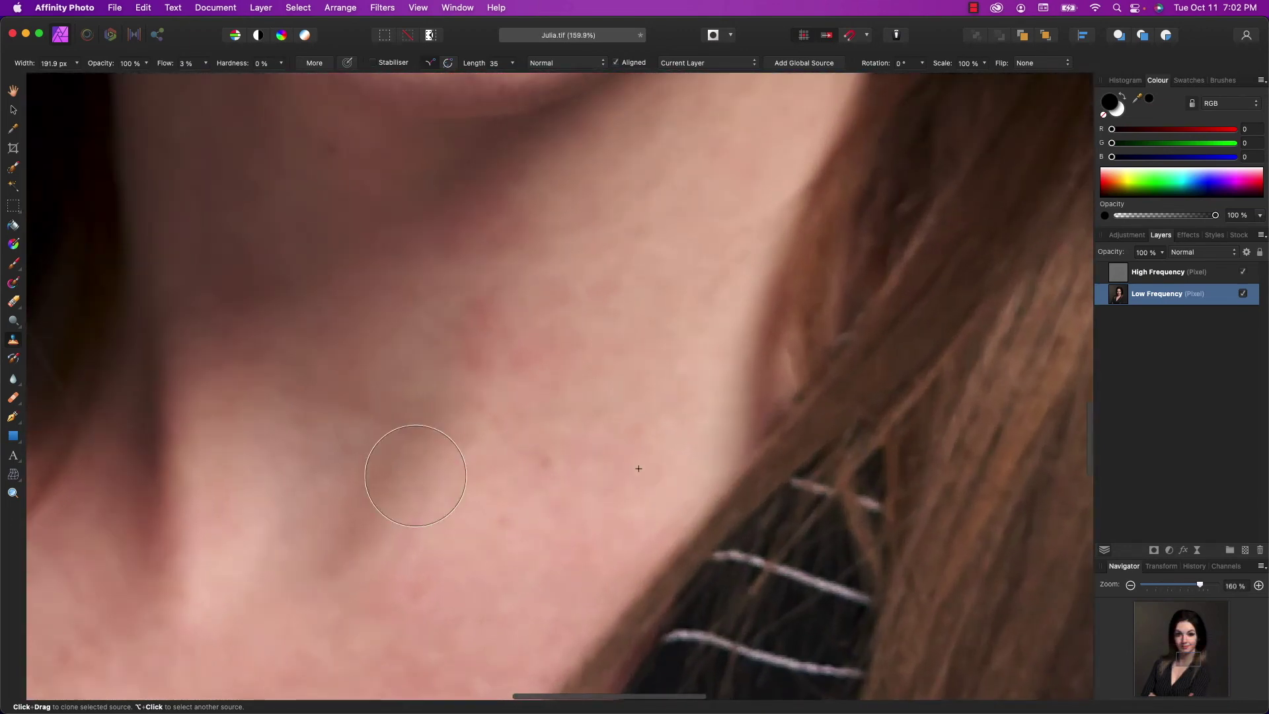
pyautogui.keyDown('alt'); pyautogui.click(543, 471); pyautogui.keyUp('alt')
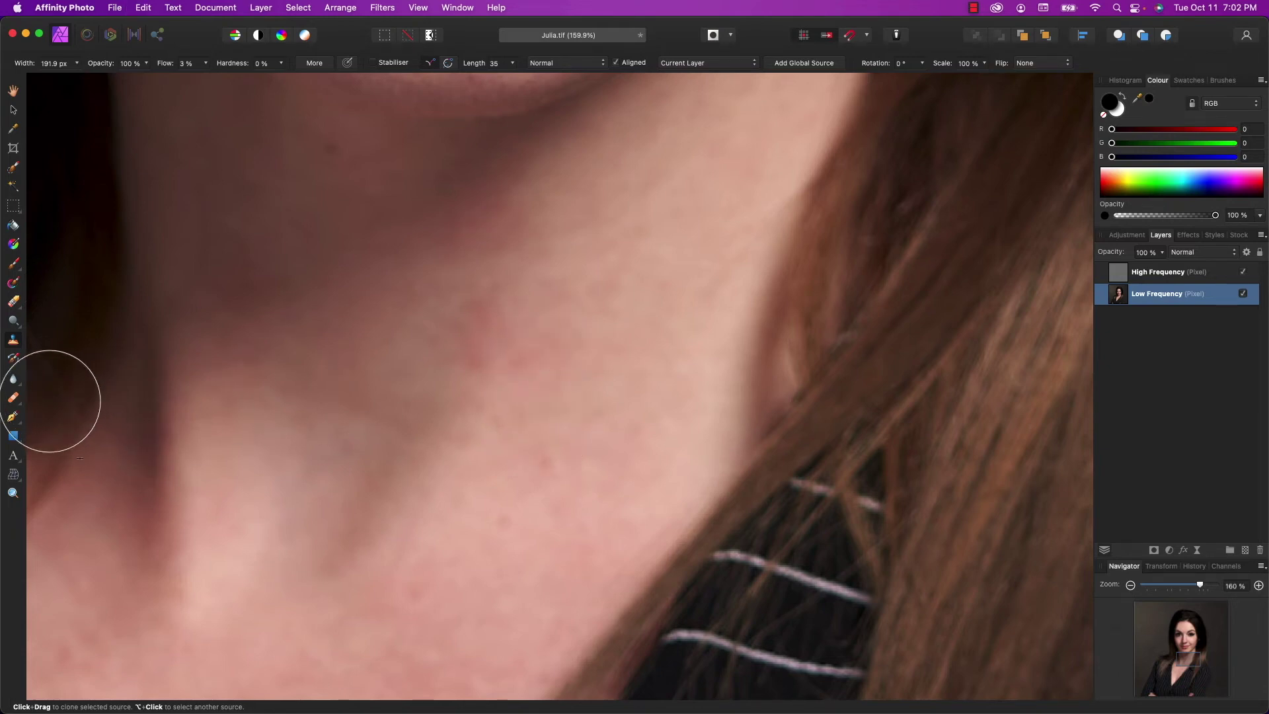
# Switch to the Healing Brush at 75% flow and resample clean neck skin as the source
pyautogui.click(12, 399)
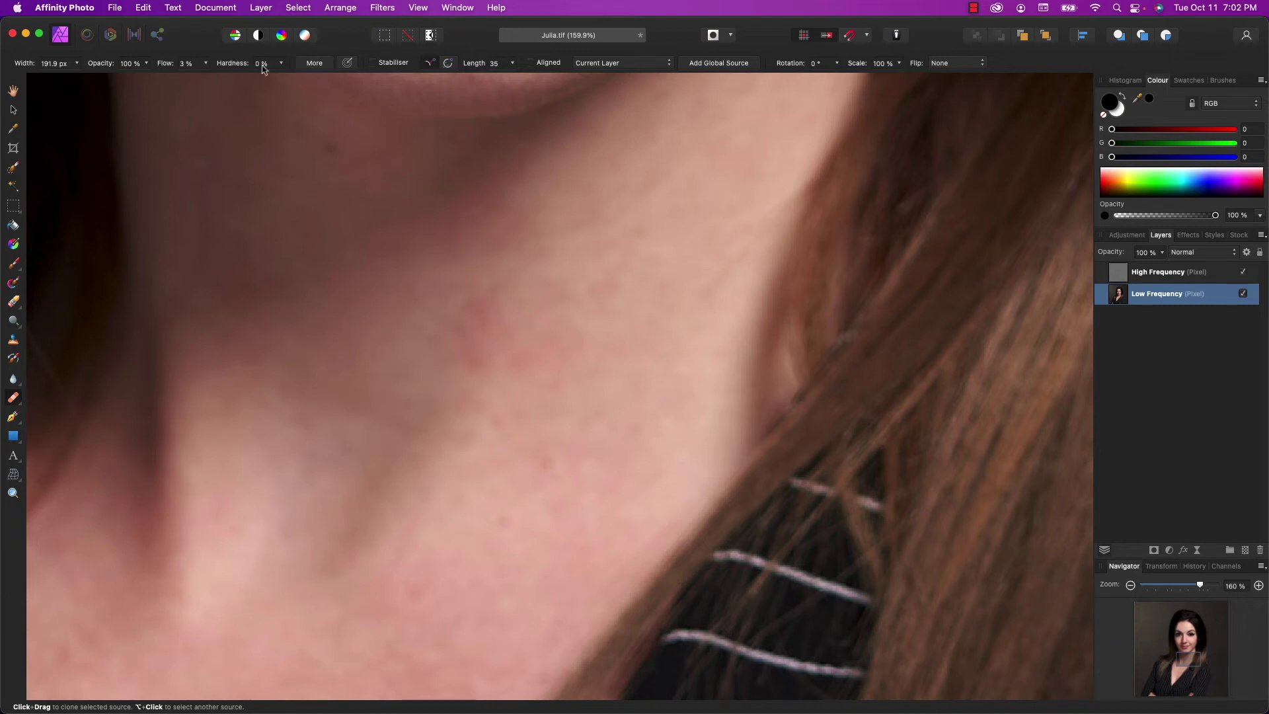
pyautogui.click(206, 63)
pyautogui.moveTo(203, 80); pyautogui.dragTo(284, 91)
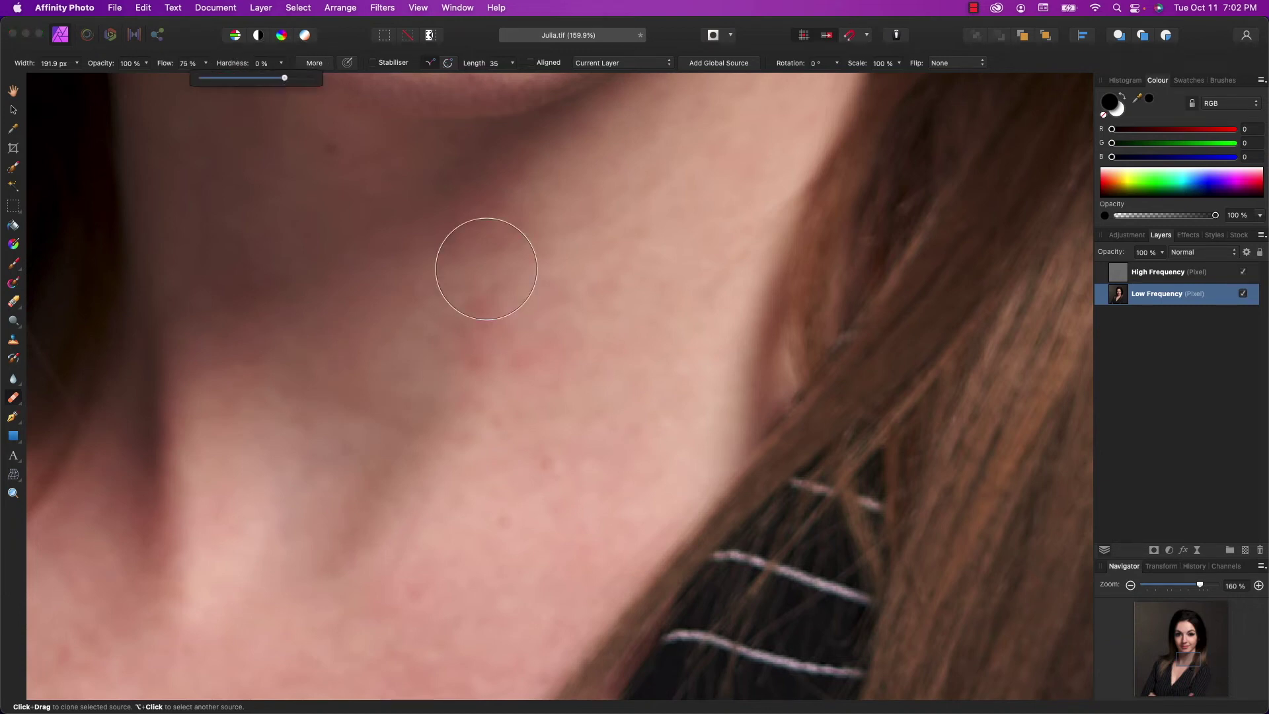
pyautogui.click(593, 427)
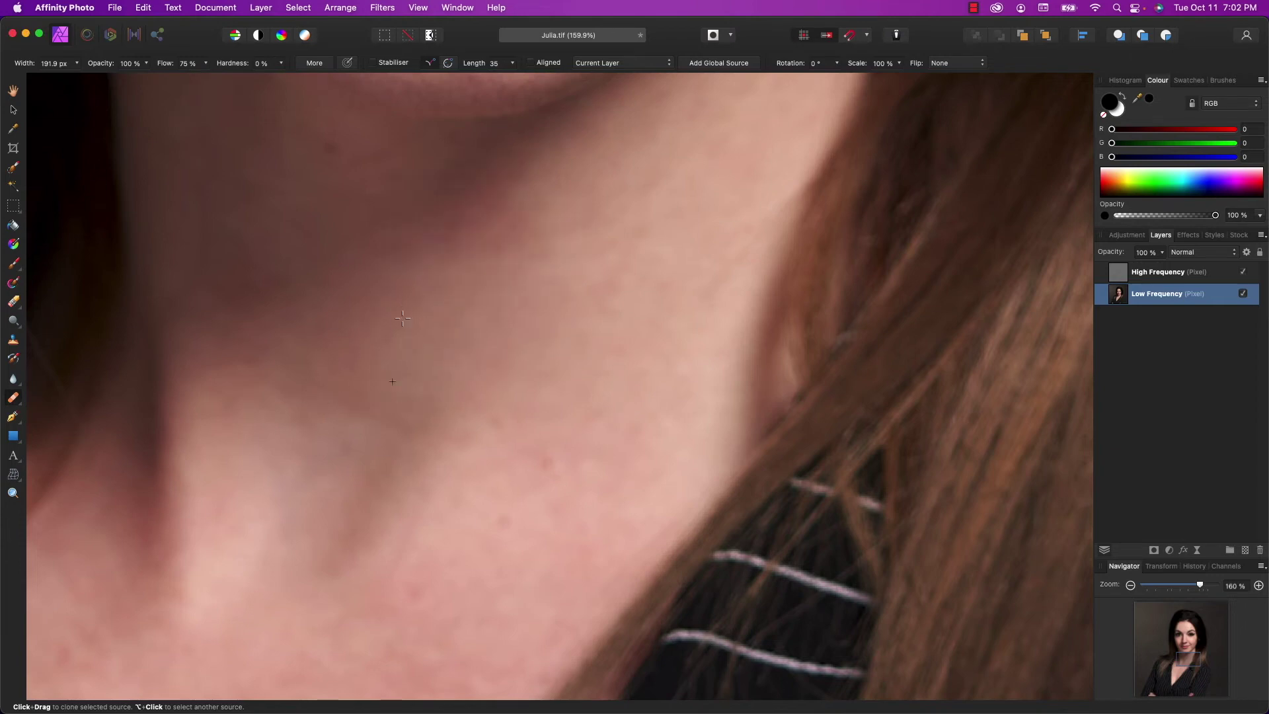
pyautogui.scroll(-6, 490, 428)
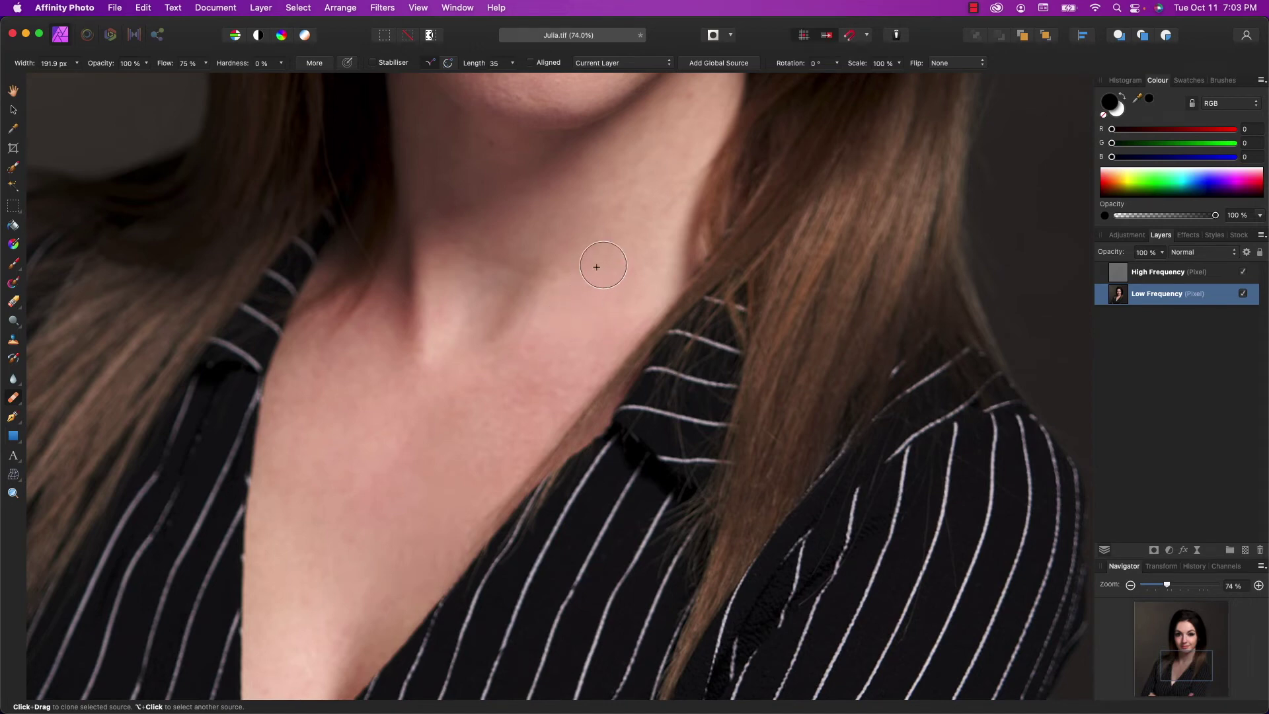
pyautogui.keyDown('alt'); pyautogui.click(574, 339); pyautogui.keyUp('alt')
pyautogui.scroll(5, 604, 293)
pyautogui.scroll(5, 603, 294)
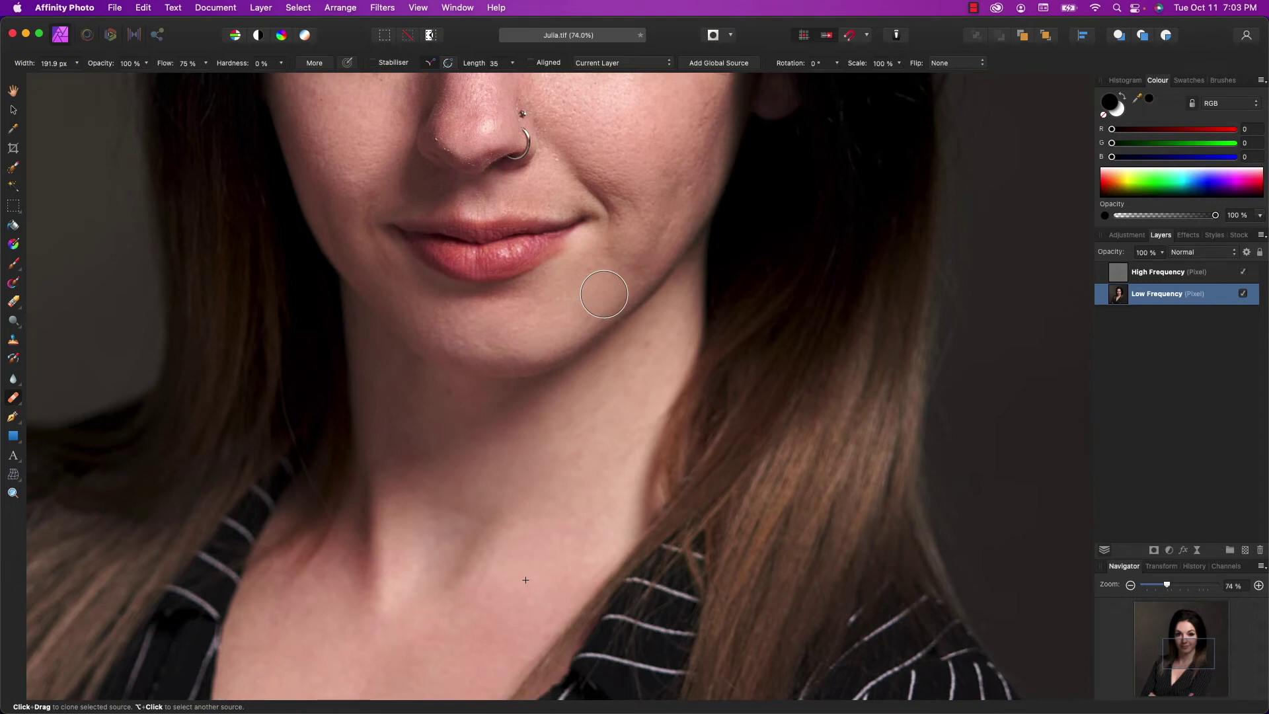
pyautogui.scroll(7, 603, 293)
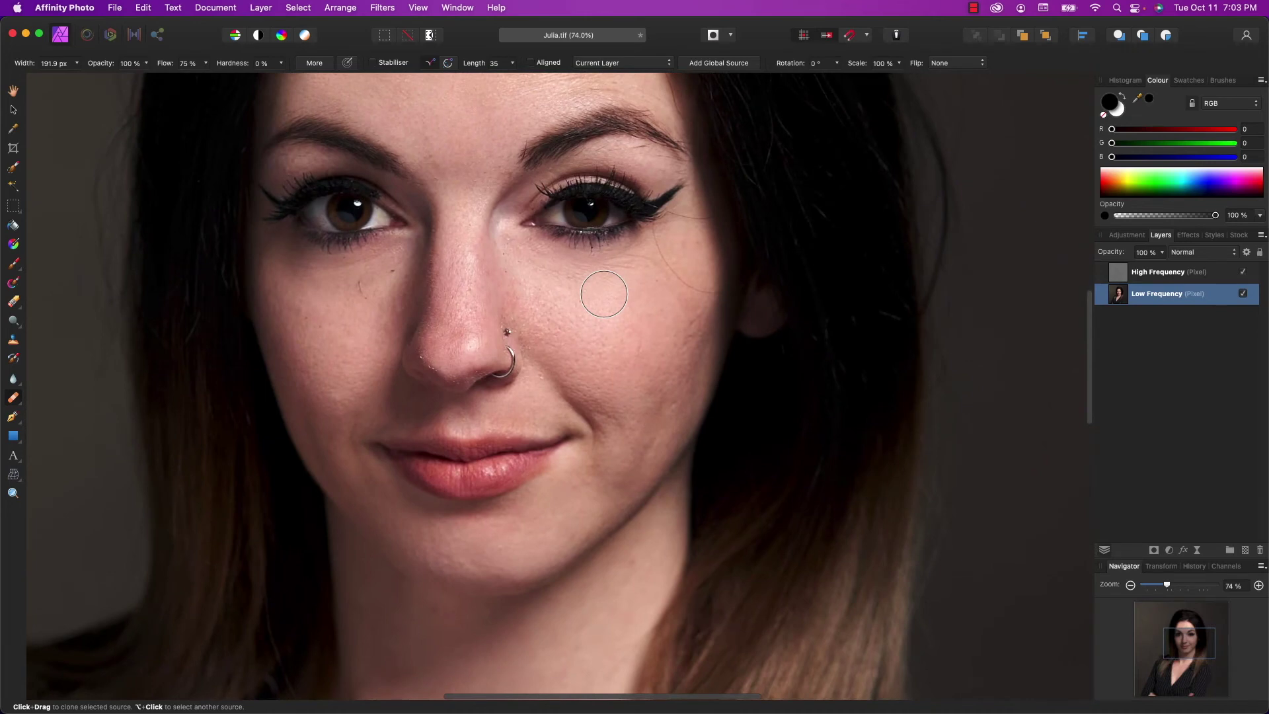
# Select the Low Frequency and High Frequency layers together and merge them with Cmd+E
pyautogui.keyDown('shift'); pyautogui.click(1169, 279); pyautogui.keyUp('shift')
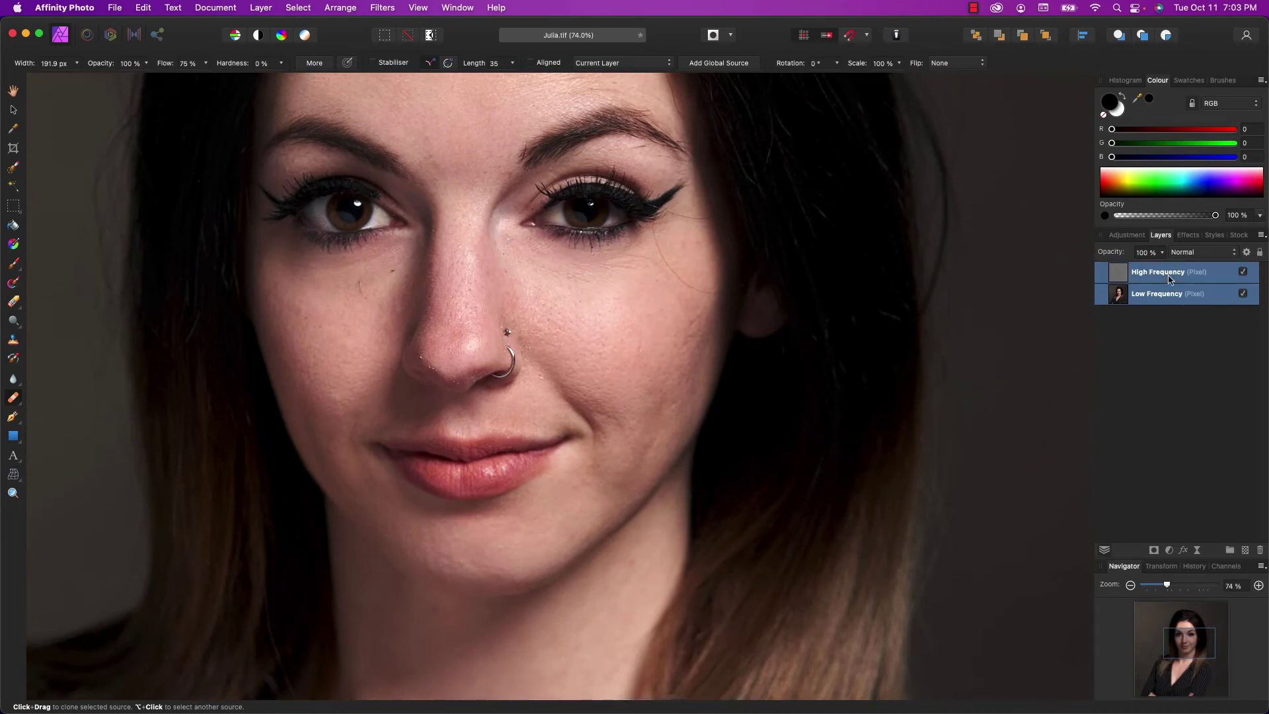
pyautogui.click(1153, 324)
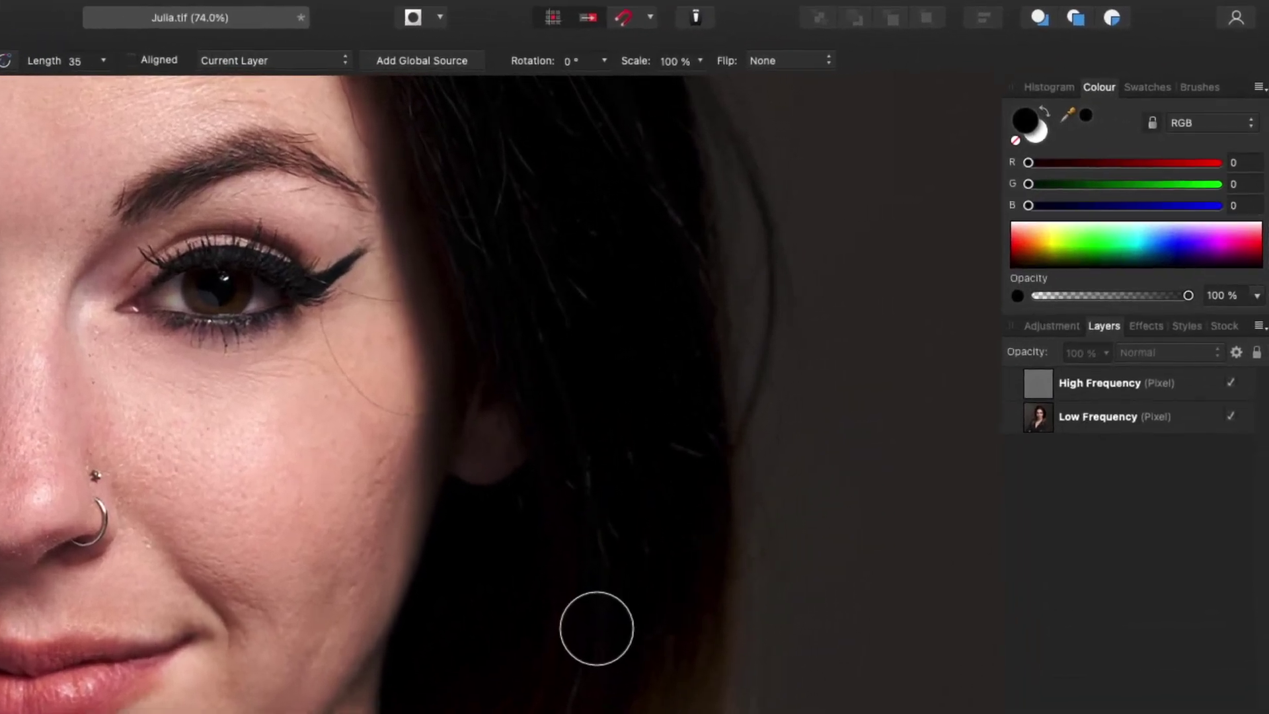
pyautogui.click(1124, 434)
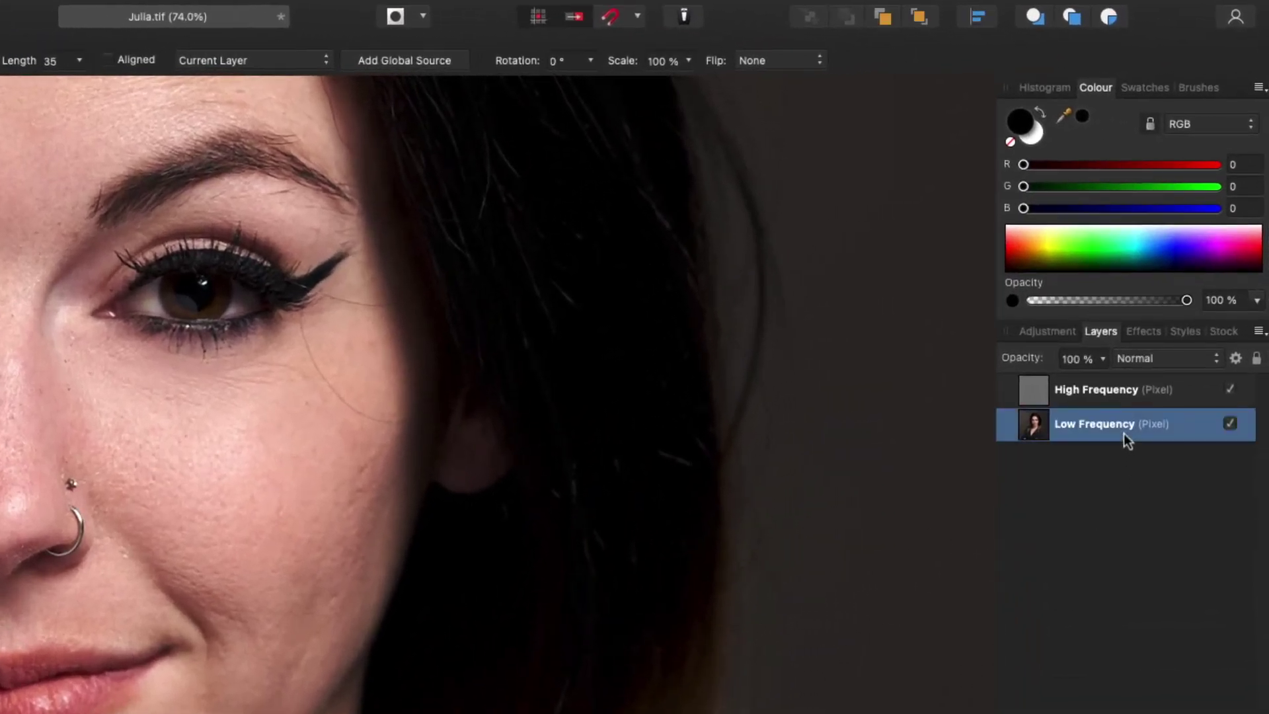
pyautogui.keyDown('shift'); pyautogui.click(1130, 401); pyautogui.keyUp('shift')
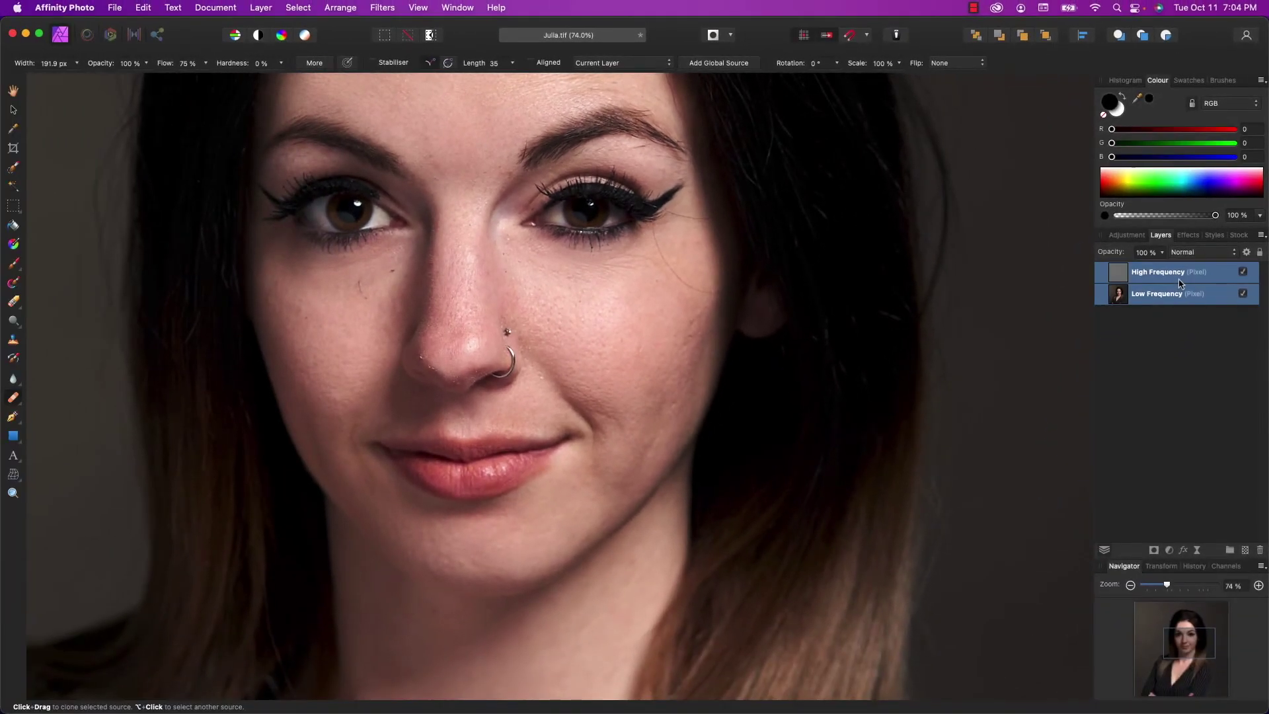
pyautogui.press('super+e')
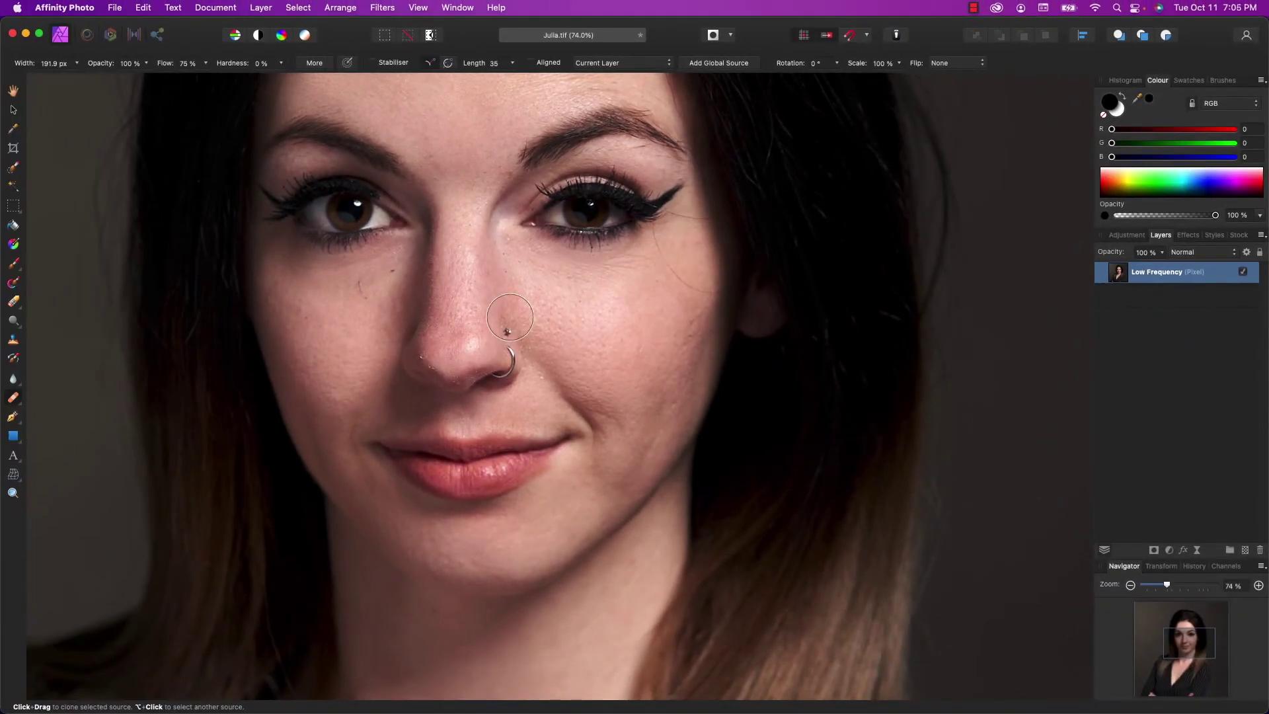
# Pick the Inpainting Brush Tool from the retouching tools and shrink it to about 19 px
pyautogui.scroll(5, 383, 262)
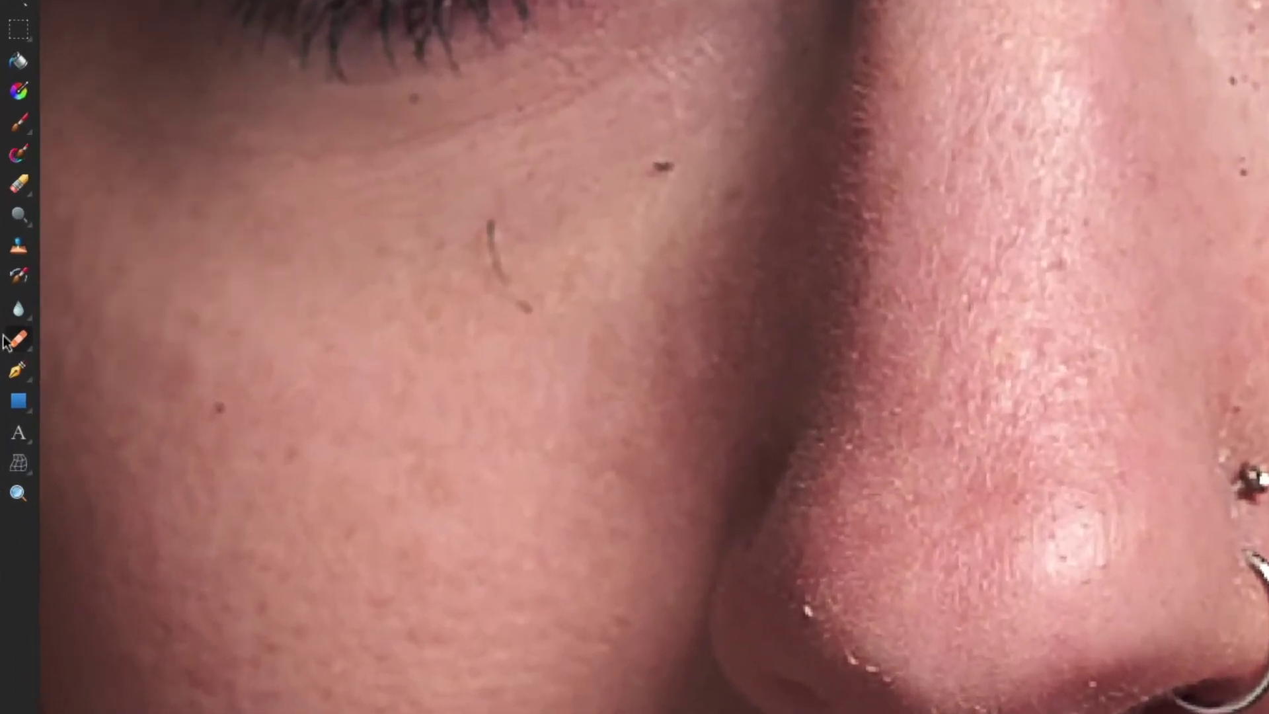
pyautogui.click(18, 344)
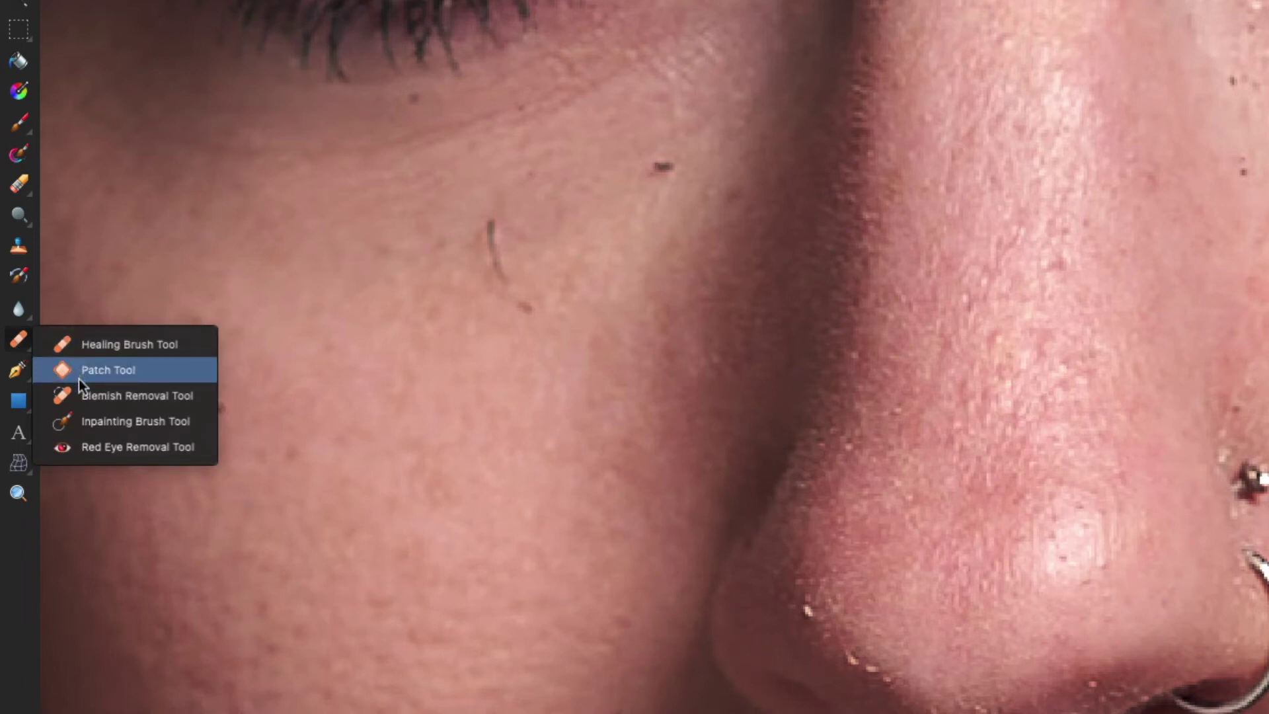
pyautogui.click(80, 420)
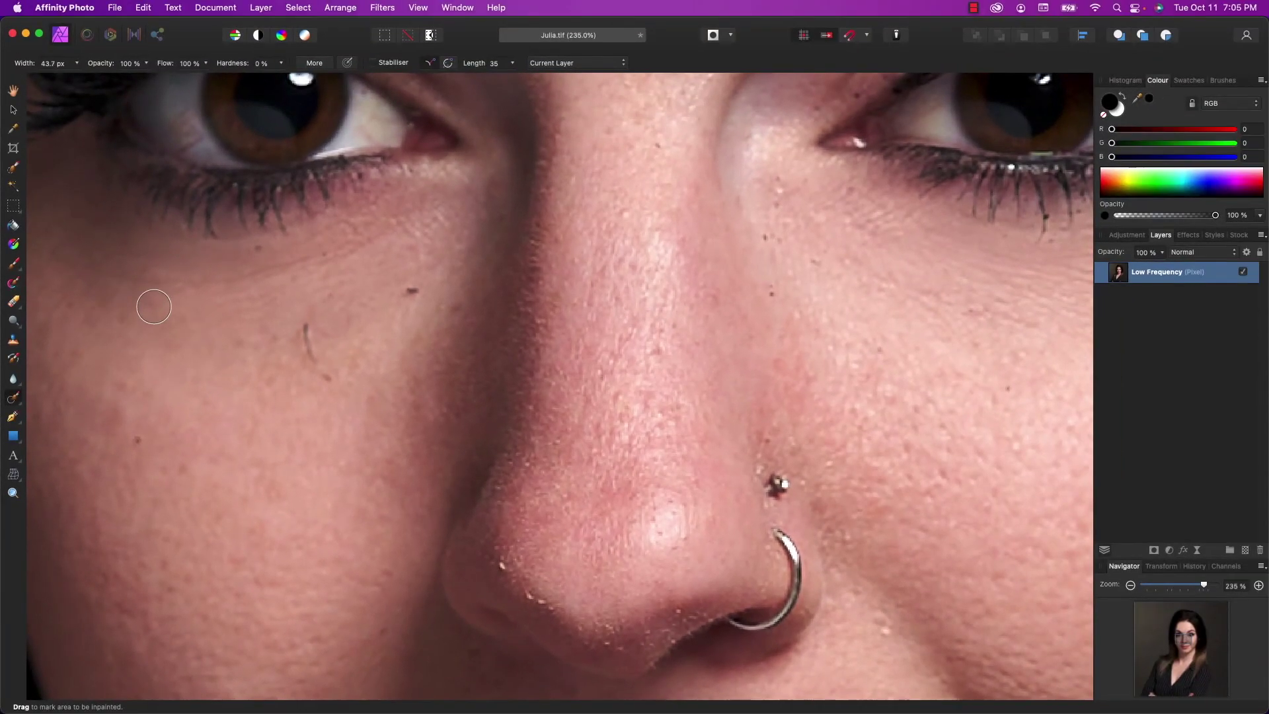
pyautogui.press('[')
pyautogui.press('[')
pyautogui.press('[')
# Inpaint spots under the eye, on the cheek, nose bridge and nostril edge, plus a stray cheek hair
pyautogui.moveTo(263, 248); pyautogui.dragTo(265, 249)
pyautogui.moveTo(405, 290); pyautogui.dragTo(421, 291)
pyautogui.moveTo(307, 319)
pyautogui.mouseDown()
pyautogui.moveTo(332, 380)
pyautogui.moveTo(310, 361)
pyautogui.mouseUp()
pyautogui.moveTo(413, 297)
pyautogui.mouseDown()
pyautogui.moveTo(459, 311)
pyautogui.moveTo(444, 306)
pyautogui.mouseUp()
pyautogui.hscroll(-5, 462, 330)
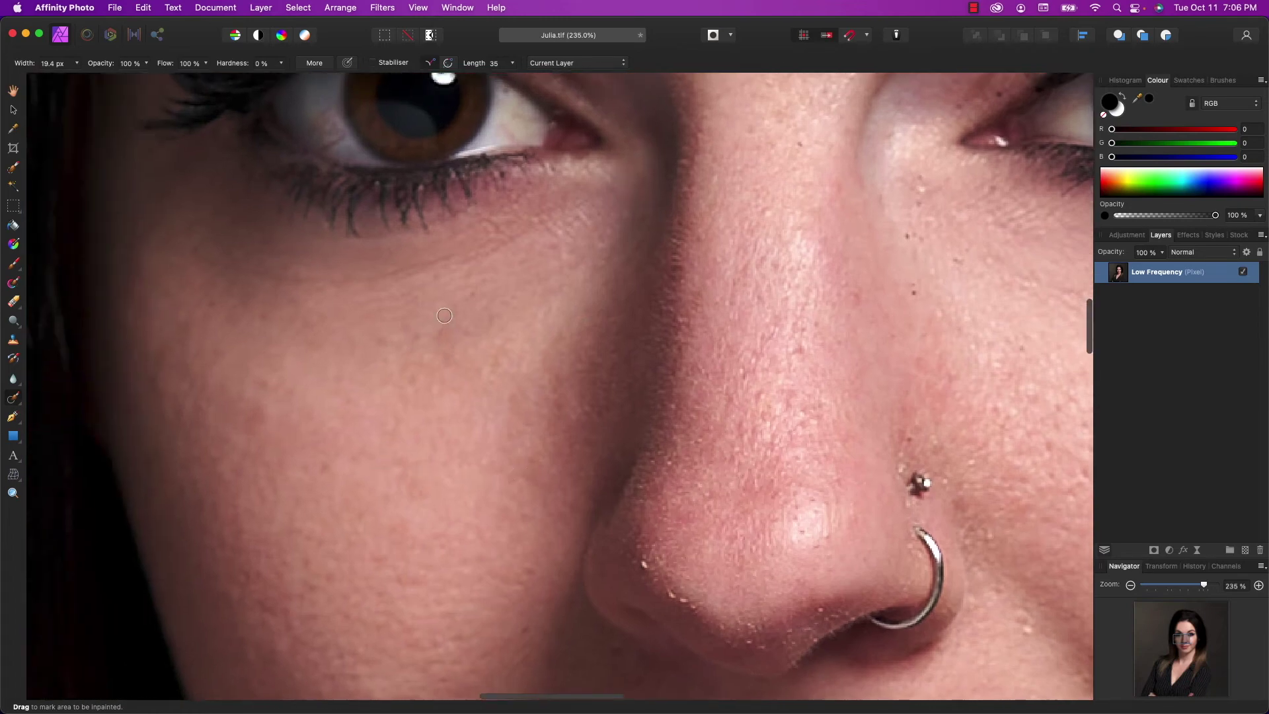
pyautogui.moveTo(455, 355); pyautogui.dragTo(469, 340)
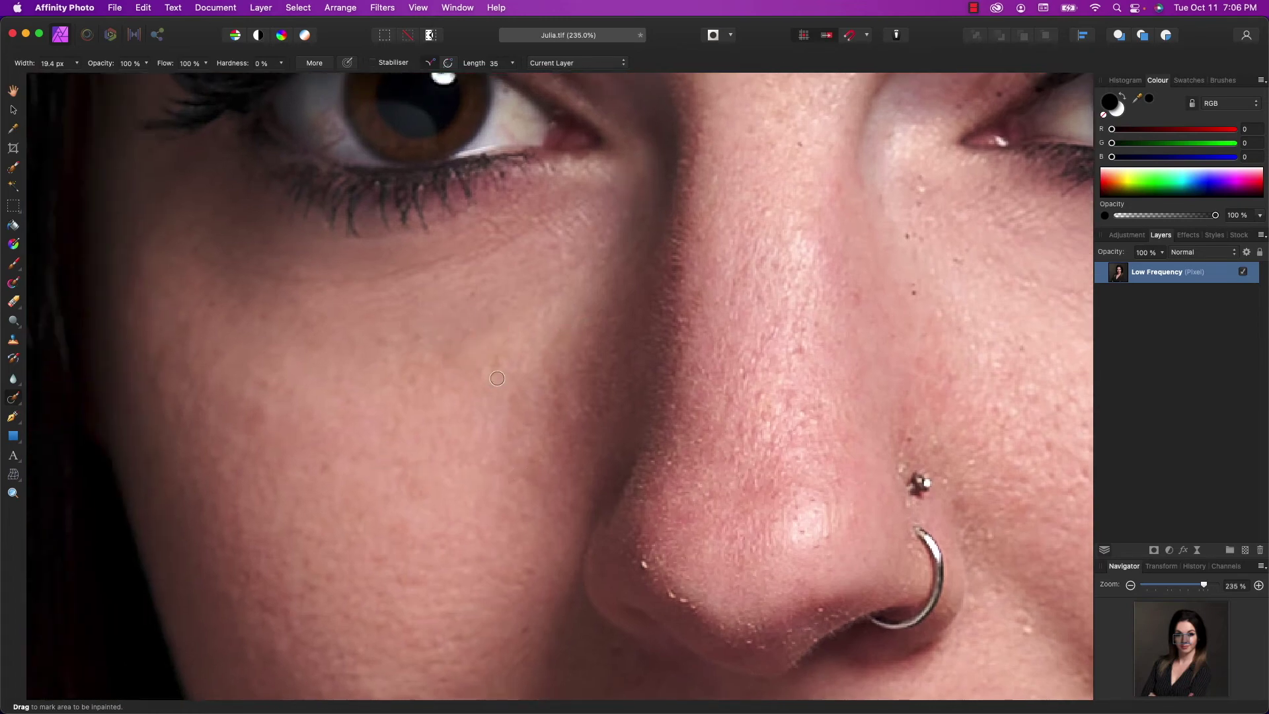
pyautogui.moveTo(554, 413); pyautogui.dragTo(555, 392)
pyautogui.moveTo(803, 352); pyautogui.dragTo(802, 347)
pyautogui.moveTo(645, 562); pyautogui.dragTo(688, 603)
pyautogui.moveTo(251, 411); pyautogui.dragTo(257, 423)
pyautogui.scroll(-4, 331, 430)
# Enlarge the inpainting brush to about 30 px and remove two more small cheek blemishes
pyautogui.press(']')
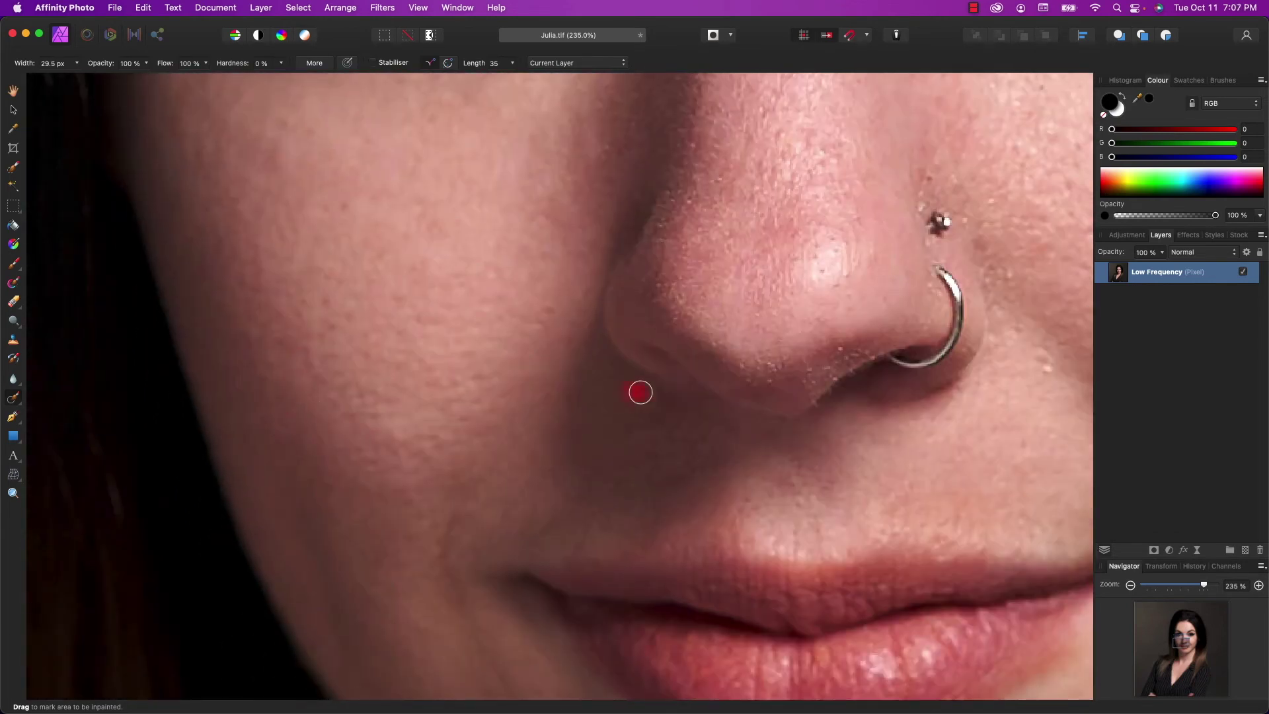
pyautogui.moveTo(533, 401); pyautogui.dragTo(544, 384)
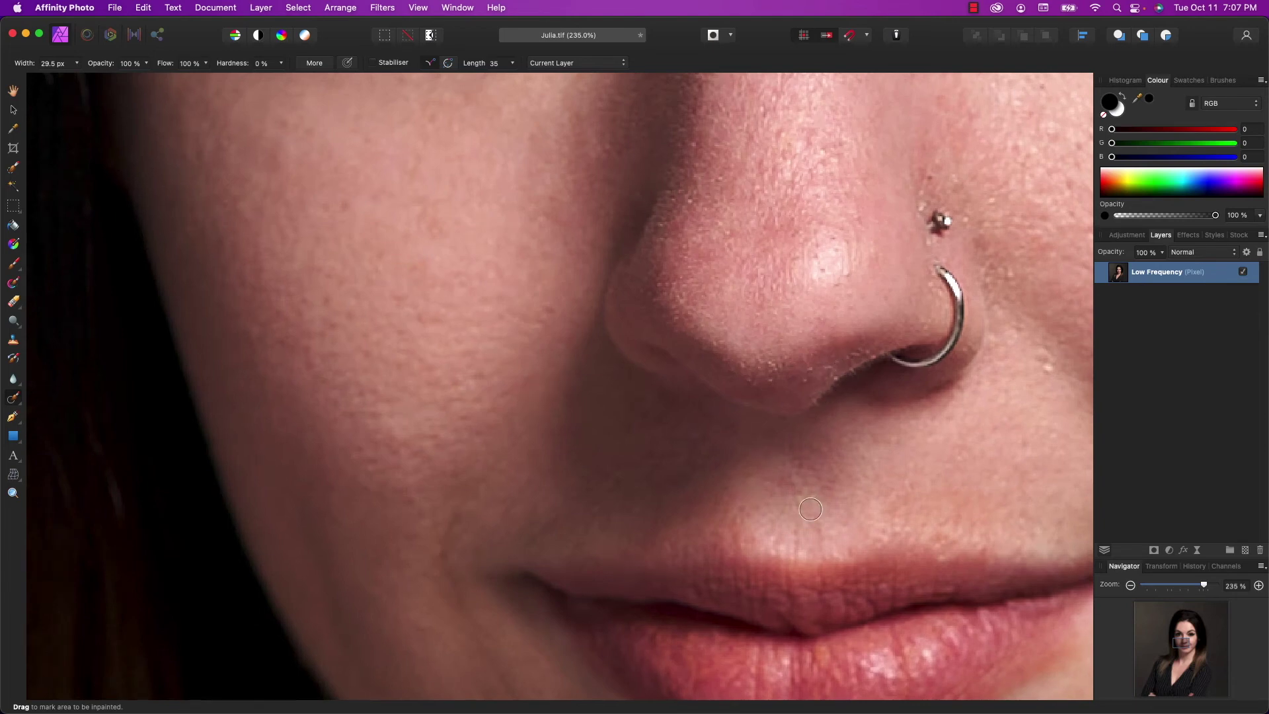
pyautogui.scroll(-5, 533, 473)
pyautogui.moveTo(379, 206); pyautogui.dragTo(379, 207)
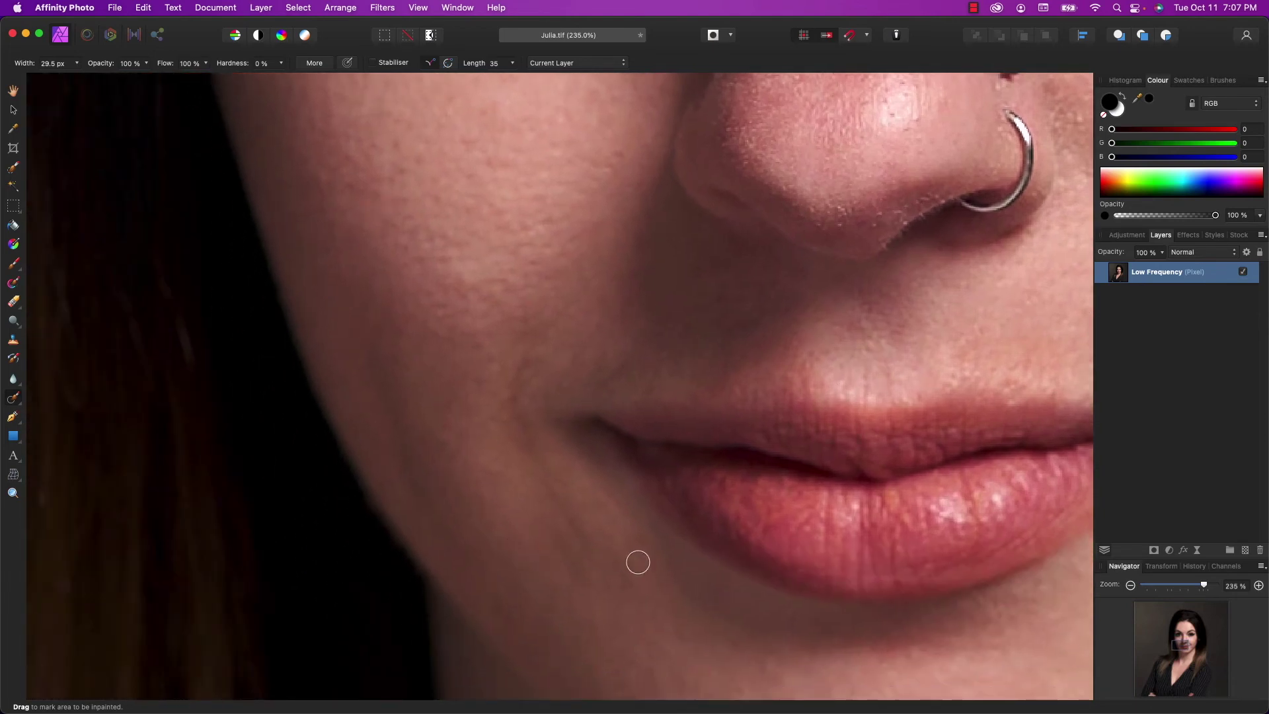
pyautogui.scroll(-3, 637, 558)
pyautogui.scroll(-2, 612, 595)
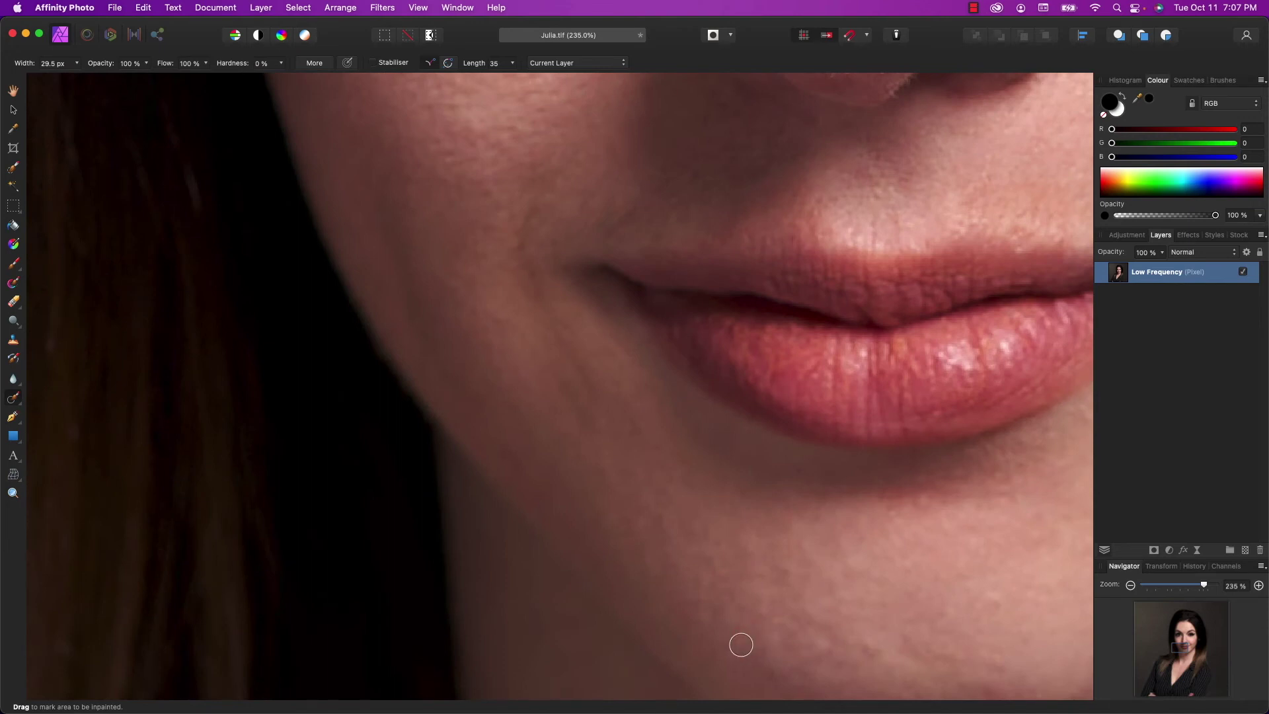
pyautogui.scroll(2, 742, 646)
pyautogui.hscroll(3, 742, 646)
pyautogui.scroll(-2, 661, 529)
# Inpaint the spot below the lower lip and two blemishes on the chin
pyautogui.moveTo(654, 455); pyautogui.dragTo(639, 454)
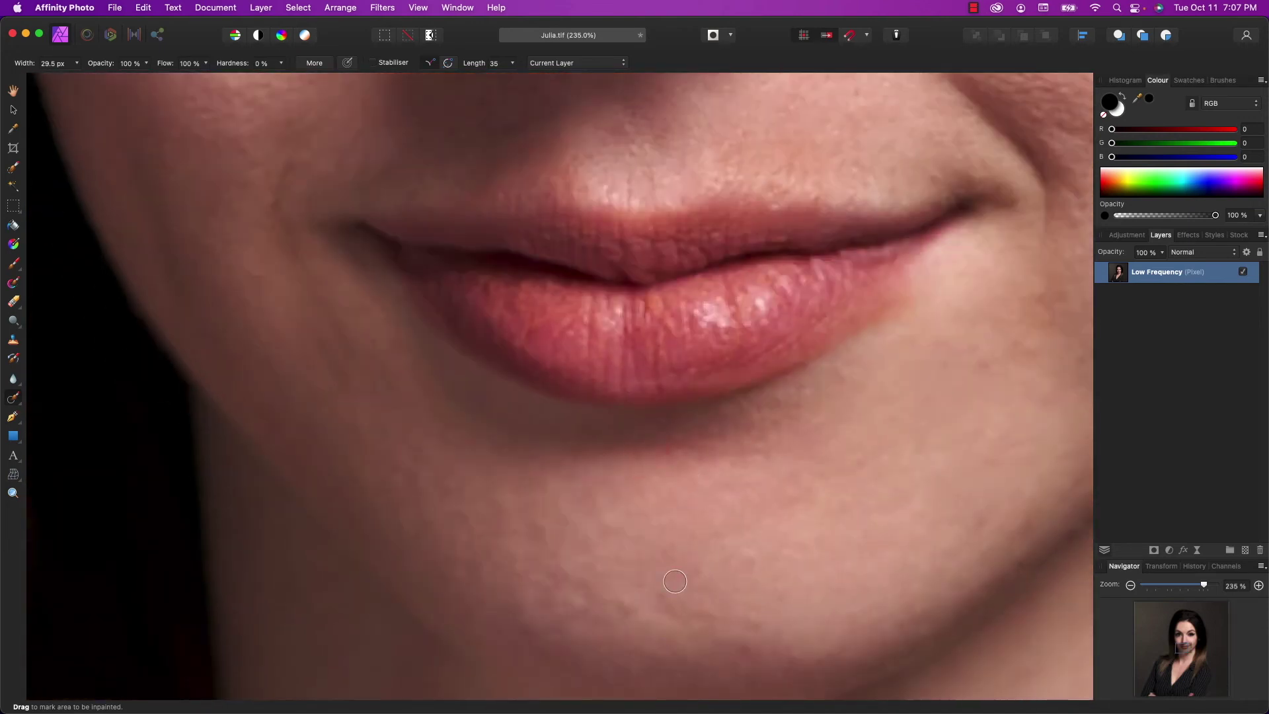
pyautogui.click(699, 608)
pyautogui.moveTo(759, 626); pyautogui.dragTo(758, 625)
pyautogui.scroll(-3, 757, 625)
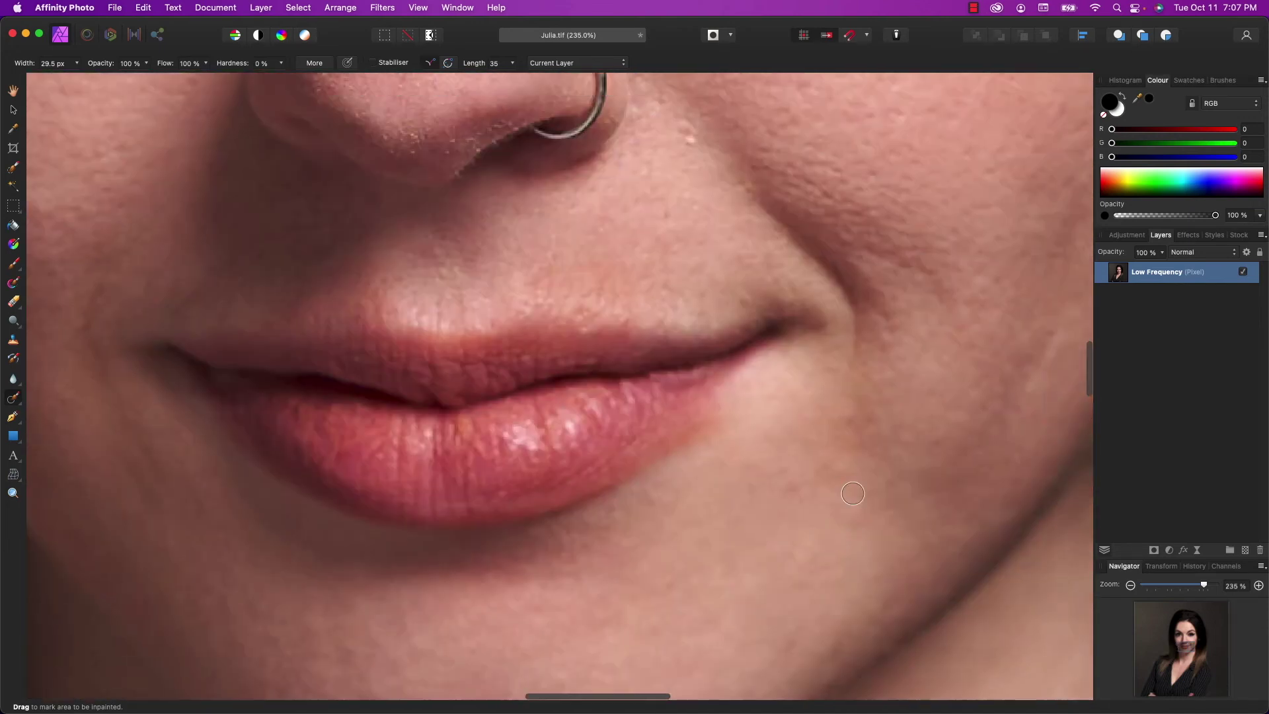
pyautogui.scroll(3, 805, 447)
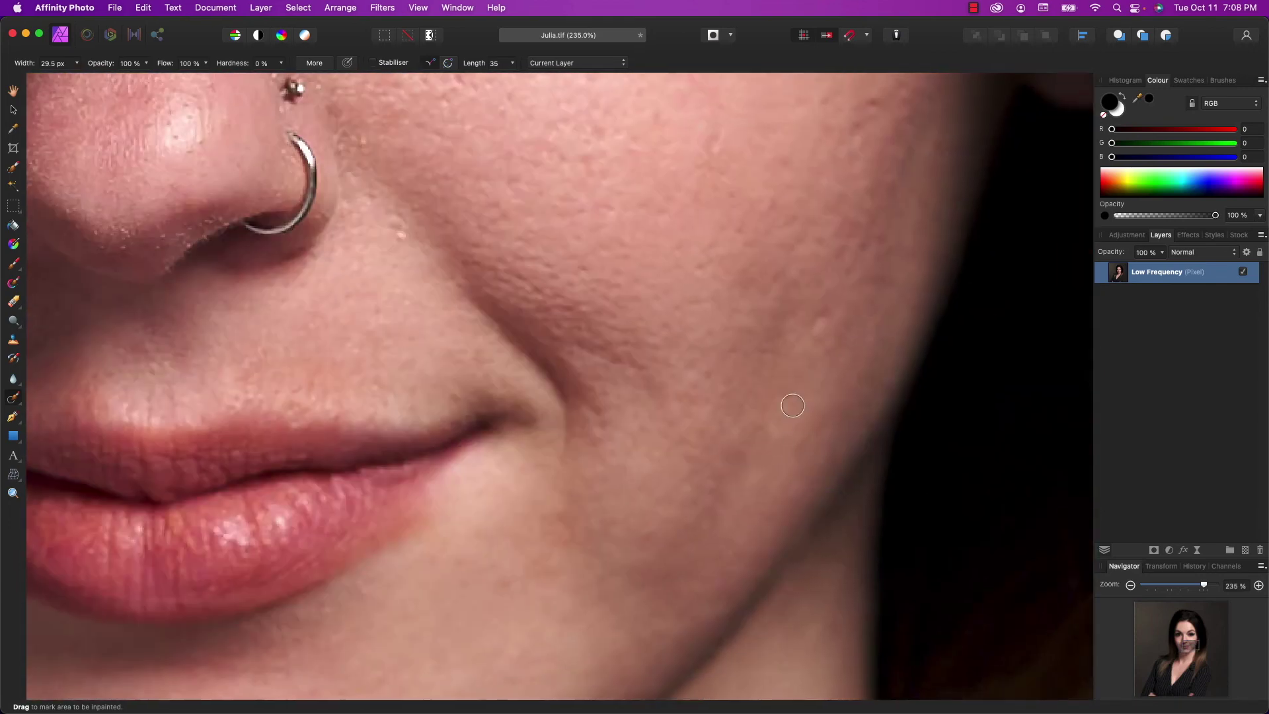
pyautogui.scroll(3, 822, 332)
pyautogui.hscroll(1, 821, 331)
# Remove the remaining outer-cheek and near-nose spots, then shrink the brush to about 25 px
pyautogui.moveTo(790, 354); pyautogui.dragTo(841, 240)
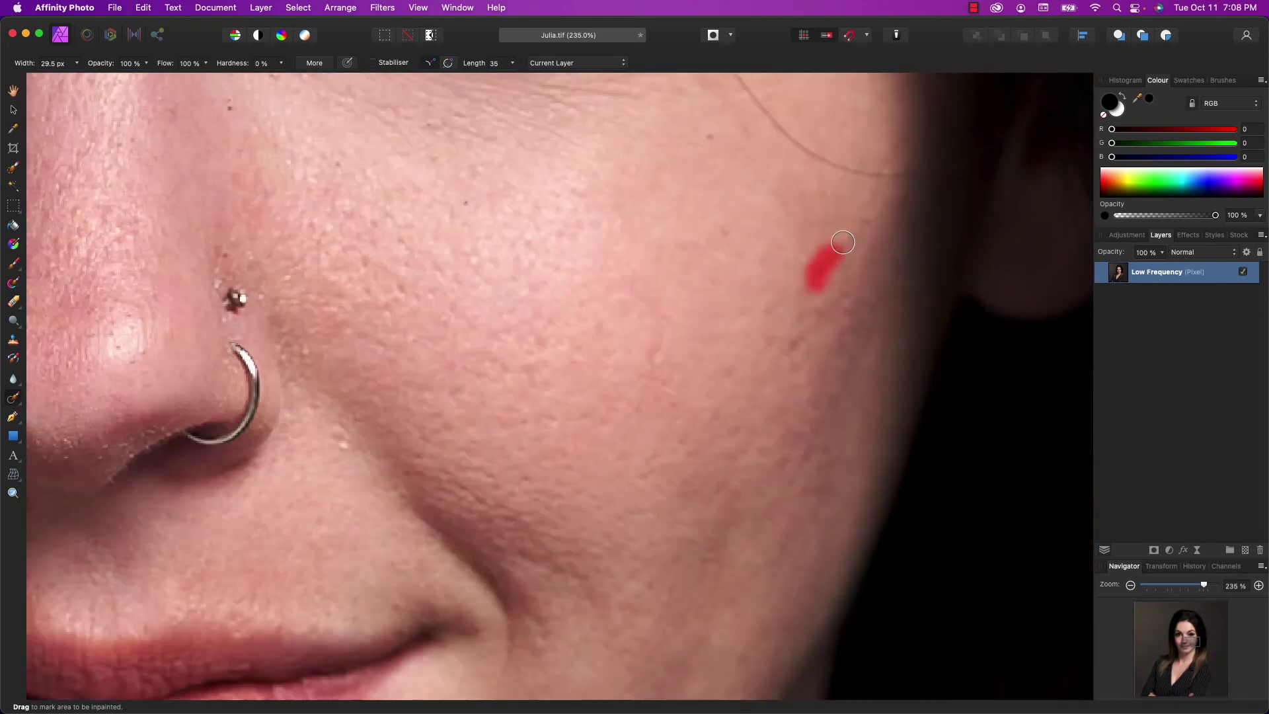
pyautogui.click(799, 343)
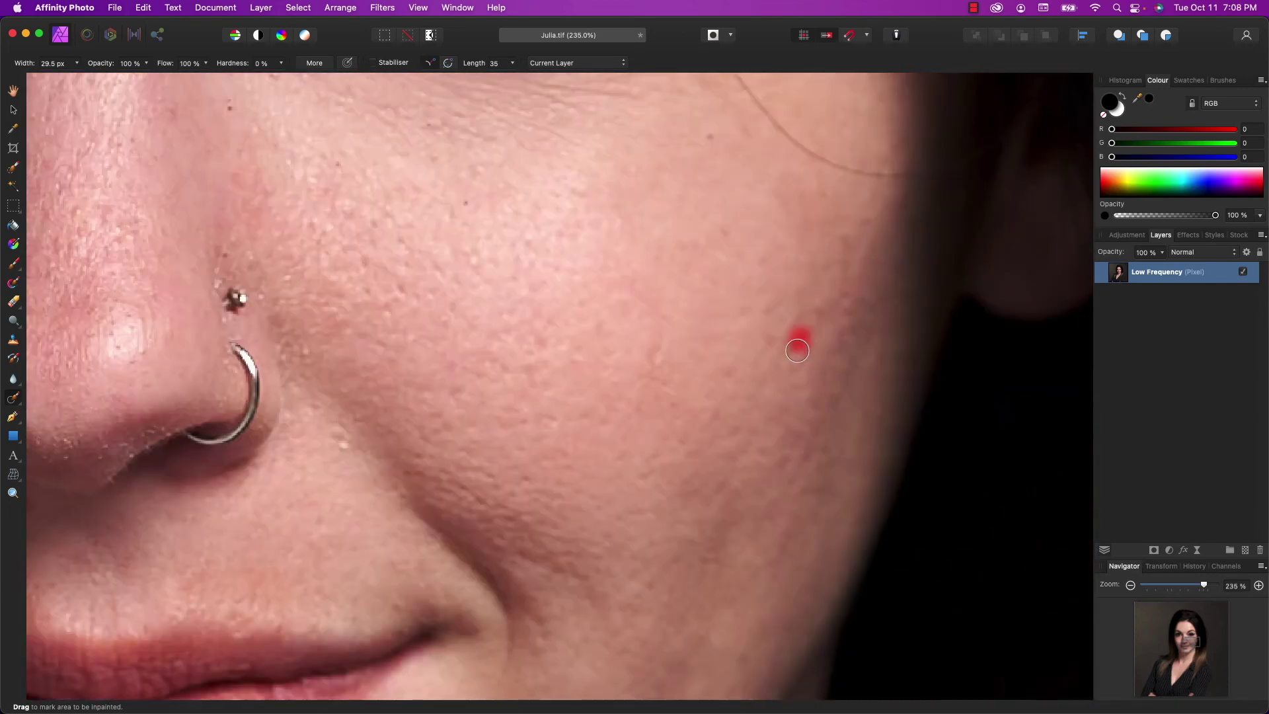
pyautogui.click(657, 362)
pyautogui.click(339, 436)
pyautogui.click(776, 340)
pyautogui.click(717, 139)
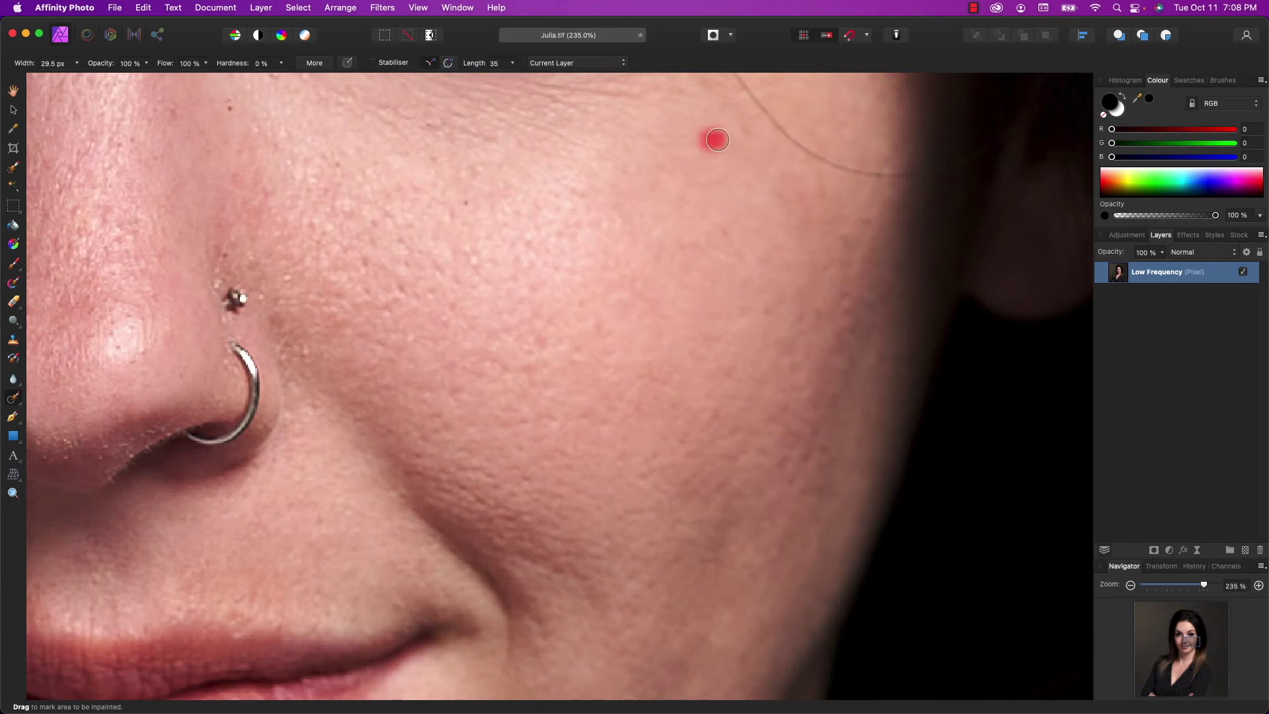
pyautogui.scroll(5, 718, 139)
pyautogui.hscroll(1, 289, 342)
pyautogui.press('[')
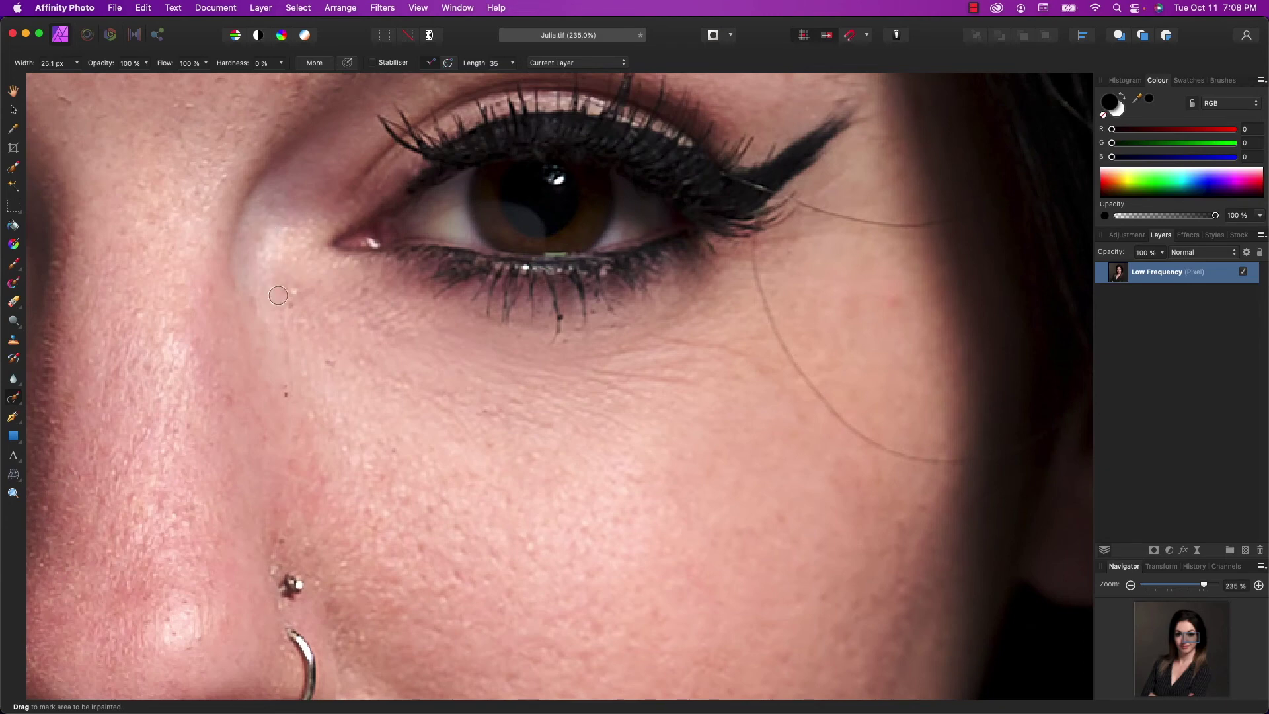
# Inpaint the spots around the inner eye corner, under the lashes and beside the outer eyebrow
pyautogui.click(319, 287)
pyautogui.click(297, 288)
pyautogui.click(255, 303)
pyautogui.click(285, 390)
pyautogui.click(567, 330)
pyautogui.scroll(5, 761, 327)
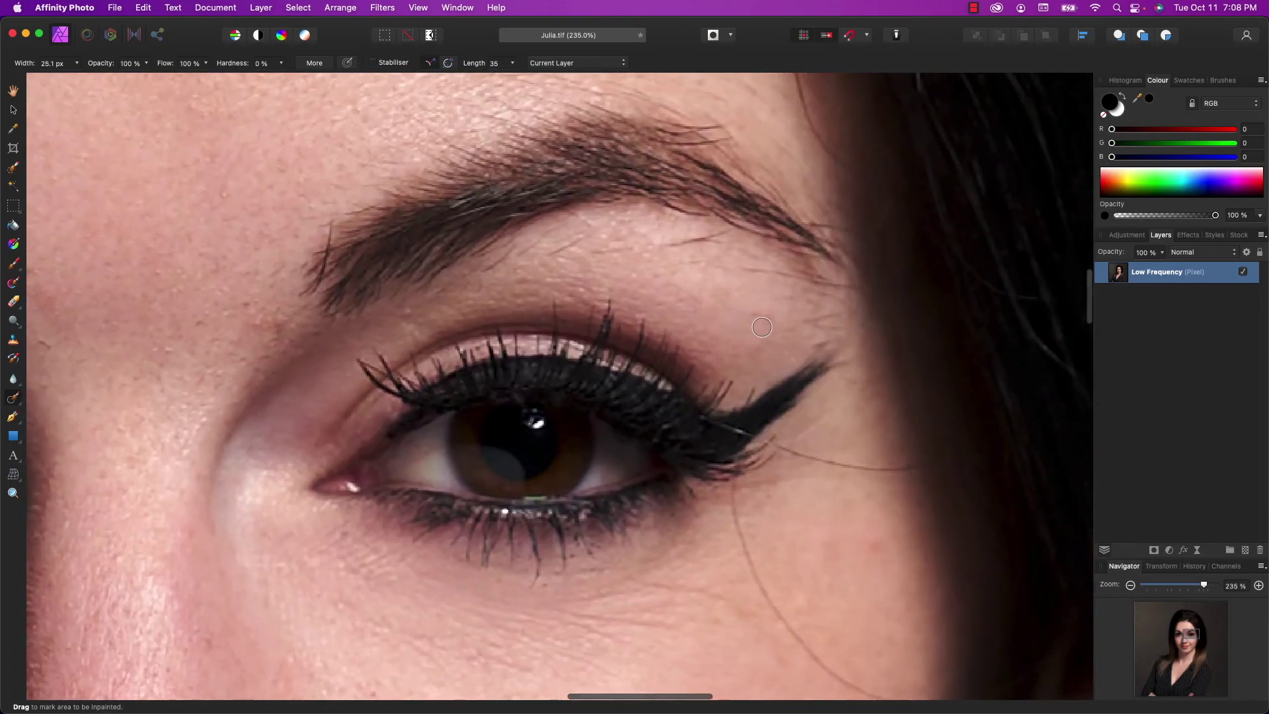
pyautogui.click(762, 327)
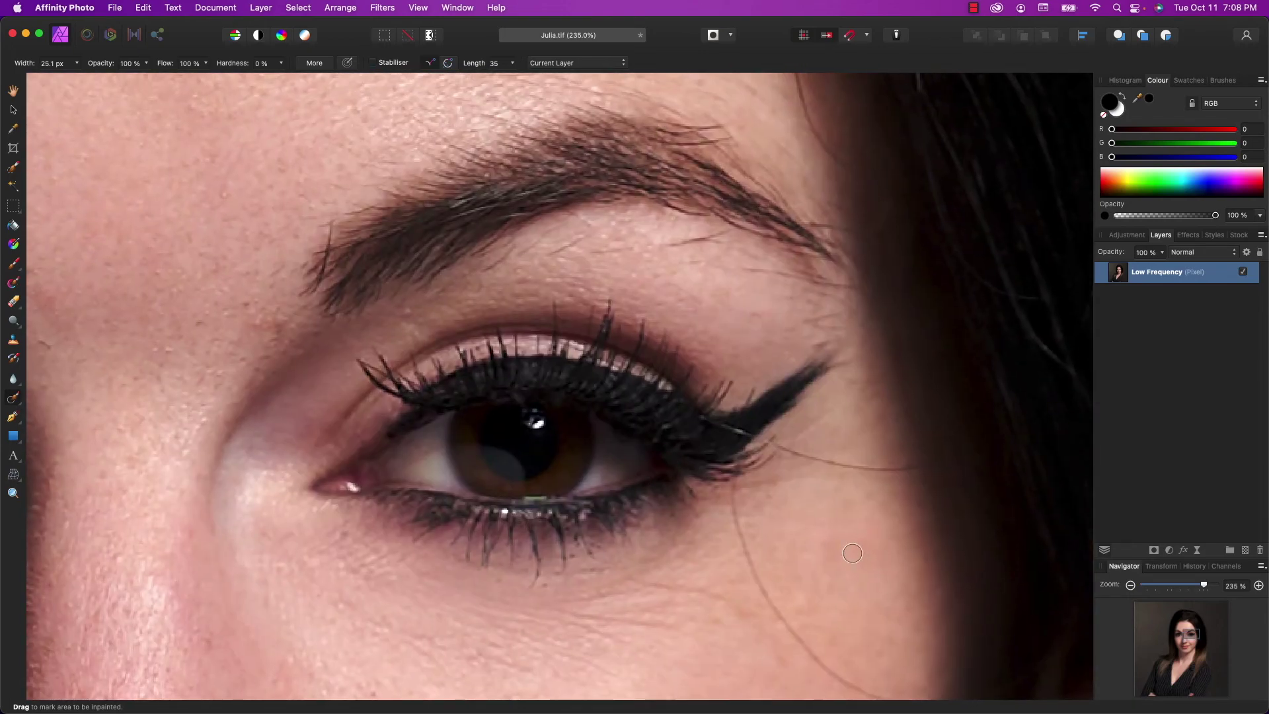
pyautogui.scroll(8, 853, 553)
pyautogui.moveTo(745, 415); pyautogui.dragTo(759, 414)
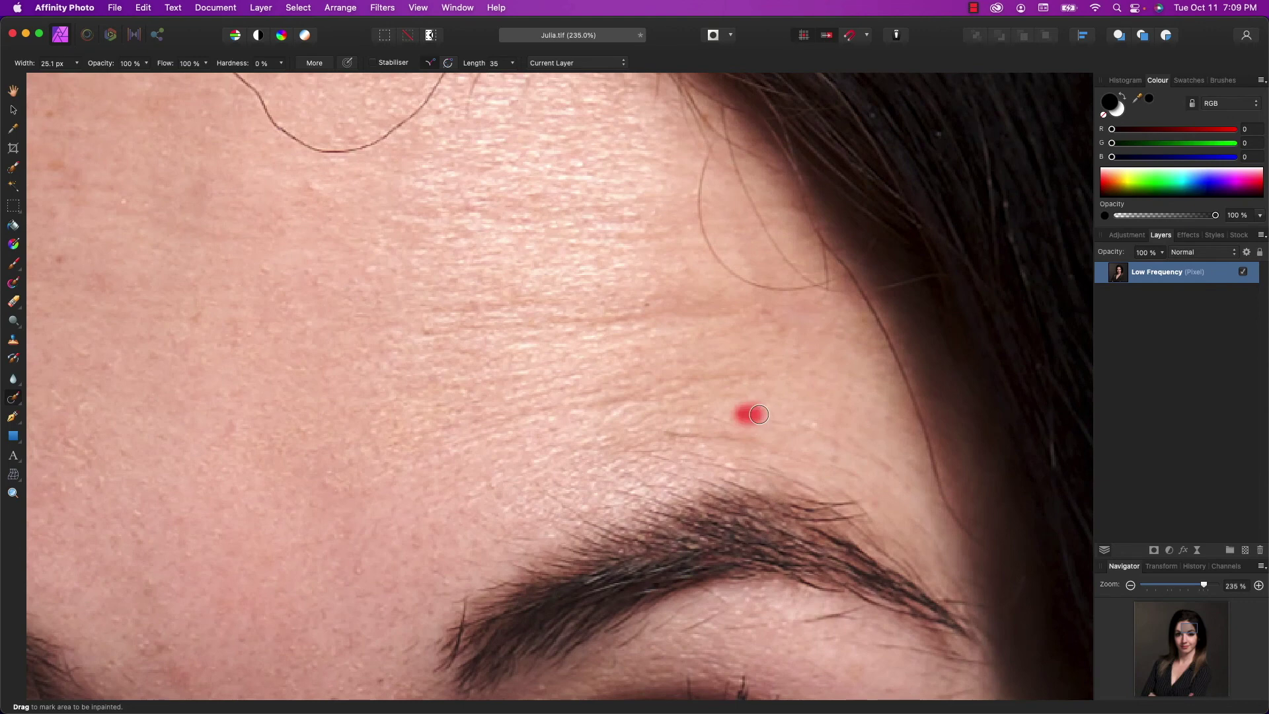
pyautogui.scroll(-5, 407, 569)
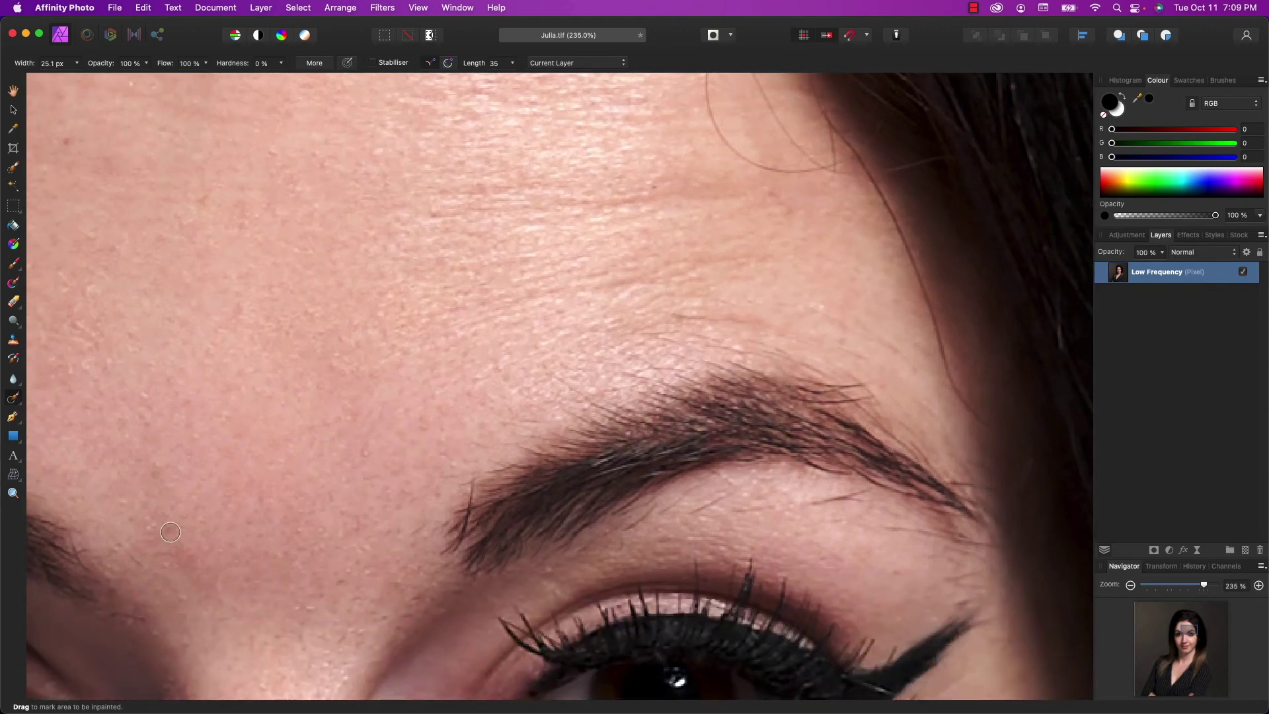
# Remove the small blemishes across the forehead and just below the hairline
pyautogui.moveTo(177, 556)
pyautogui.mouseDown()
pyautogui.moveTo(190, 559)
pyautogui.moveTo(159, 553)
pyautogui.mouseUp()
pyautogui.scroll(10, 150, 531)
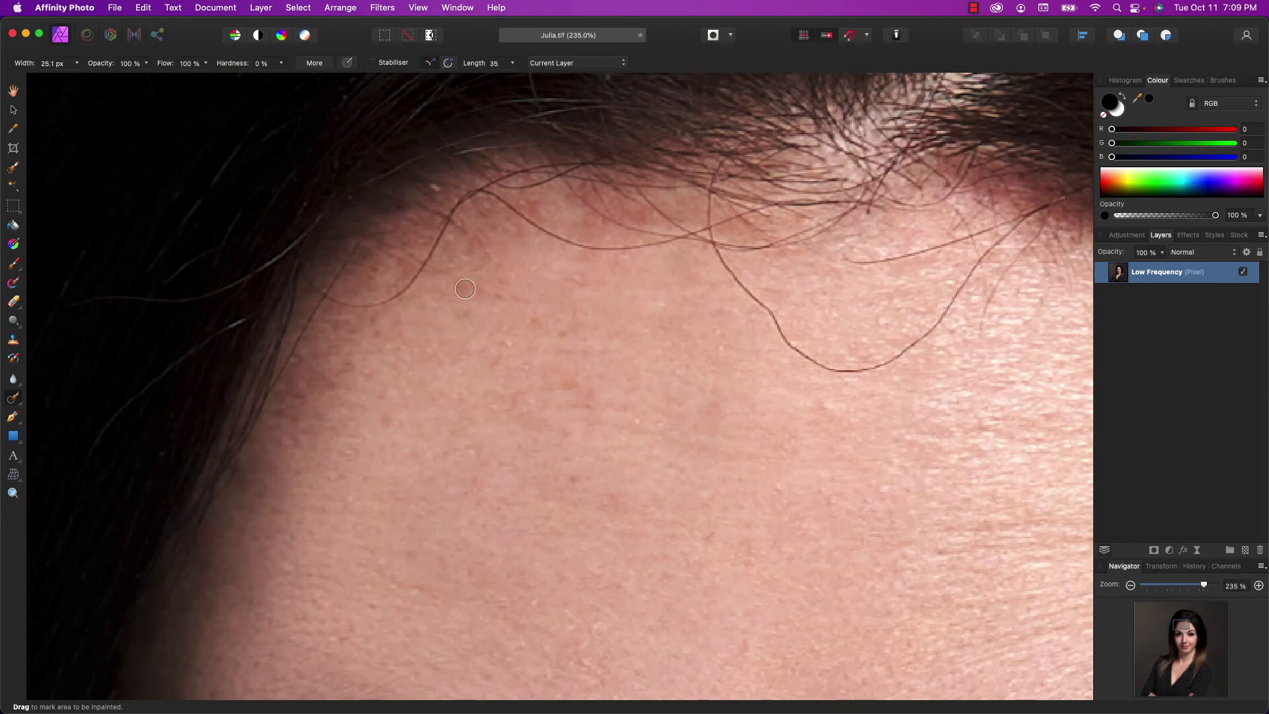
pyautogui.moveTo(466, 289); pyautogui.dragTo(452, 280)
pyautogui.click(638, 423)
pyautogui.click(476, 457)
pyautogui.click(580, 279)
pyautogui.hscroll(5, 753, 396)
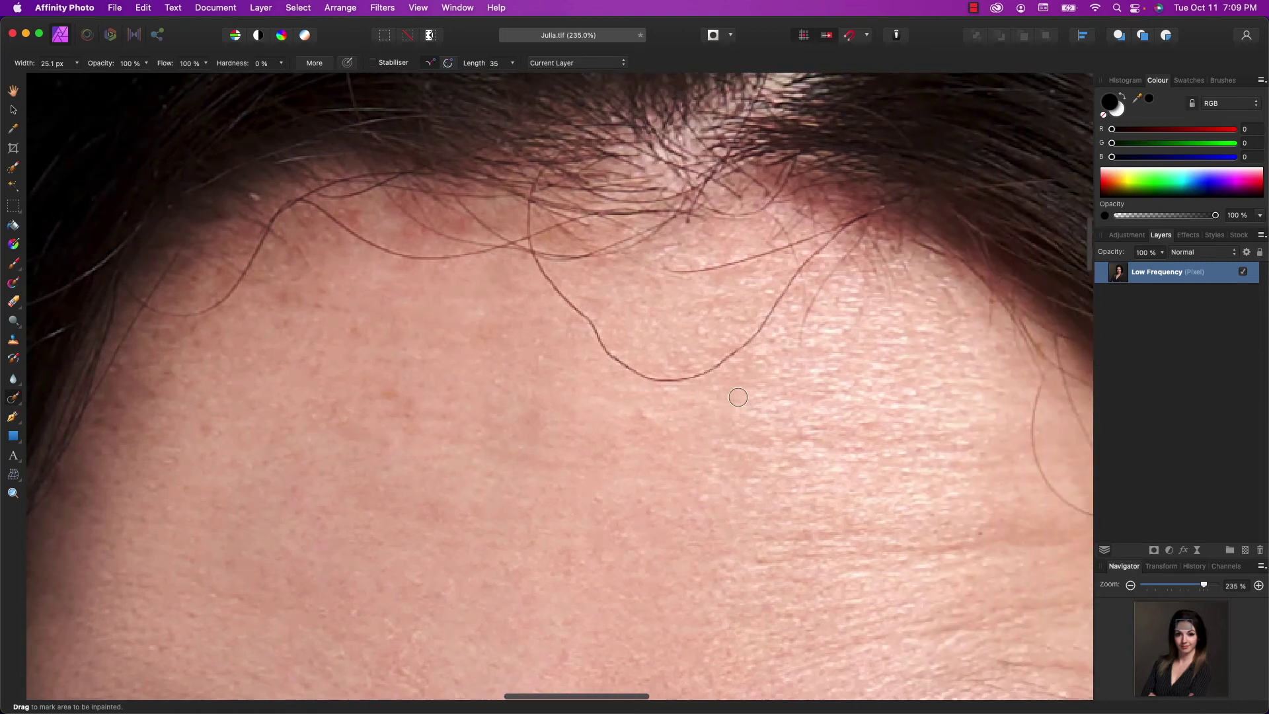
# Trace and inpaint the stray hair strands across the forehead and near the temple
pyautogui.hscroll(4, 645, 480)
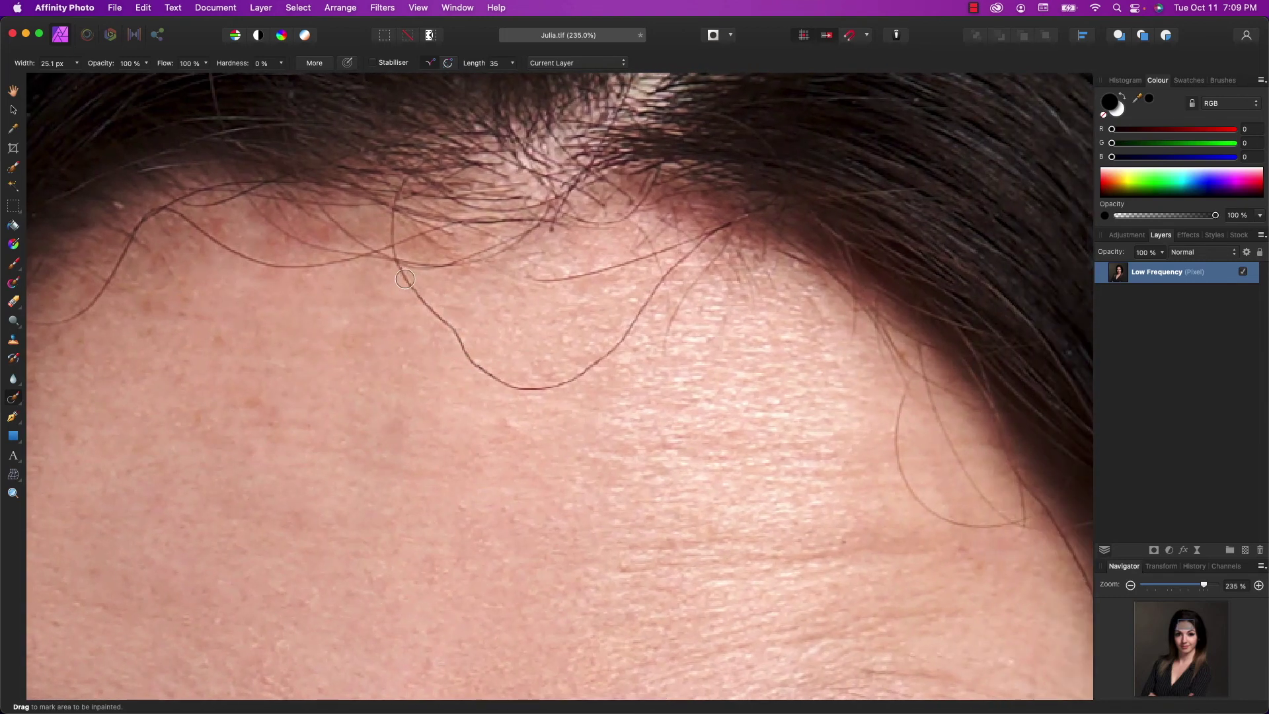
pyautogui.moveTo(402, 271)
pyautogui.mouseDown()
pyautogui.moveTo(476, 364)
pyautogui.moveTo(518, 384)
pyautogui.mouseUp()
pyautogui.moveTo(558, 388)
pyautogui.mouseDown()
pyautogui.moveTo(610, 354)
pyautogui.moveTo(692, 255)
pyautogui.mouseUp()
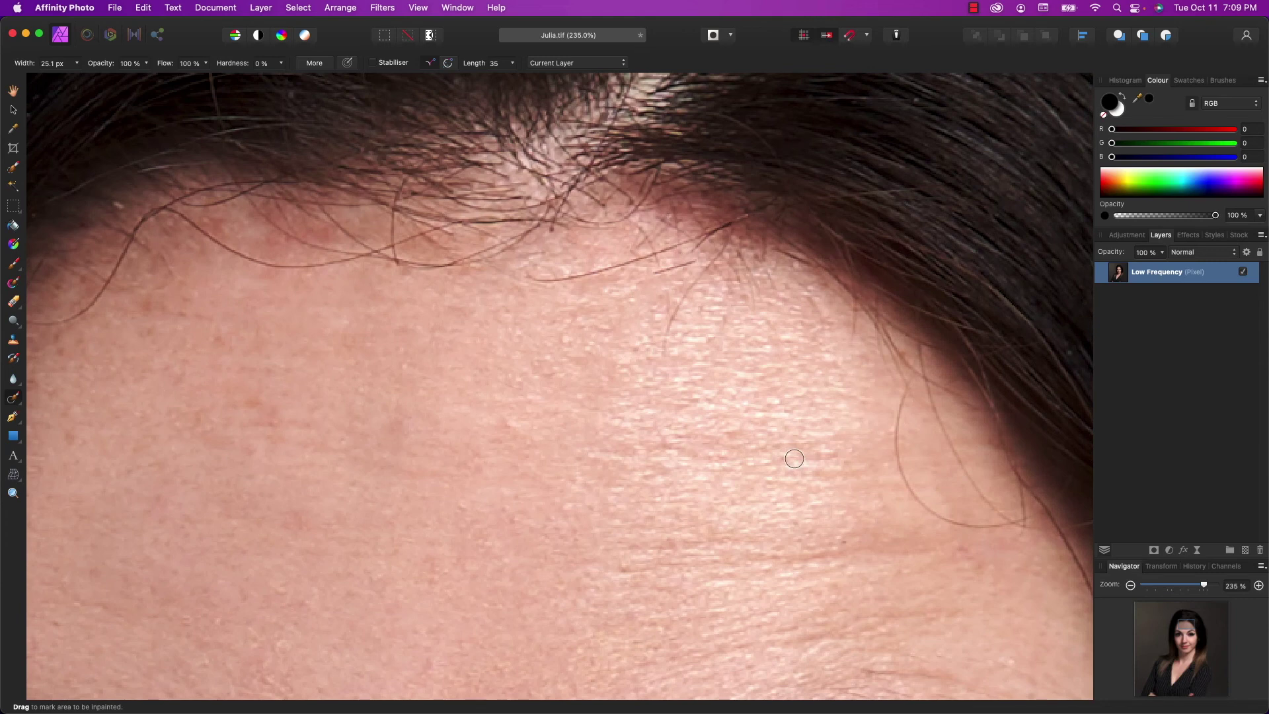
pyautogui.hscroll(5, 795, 459)
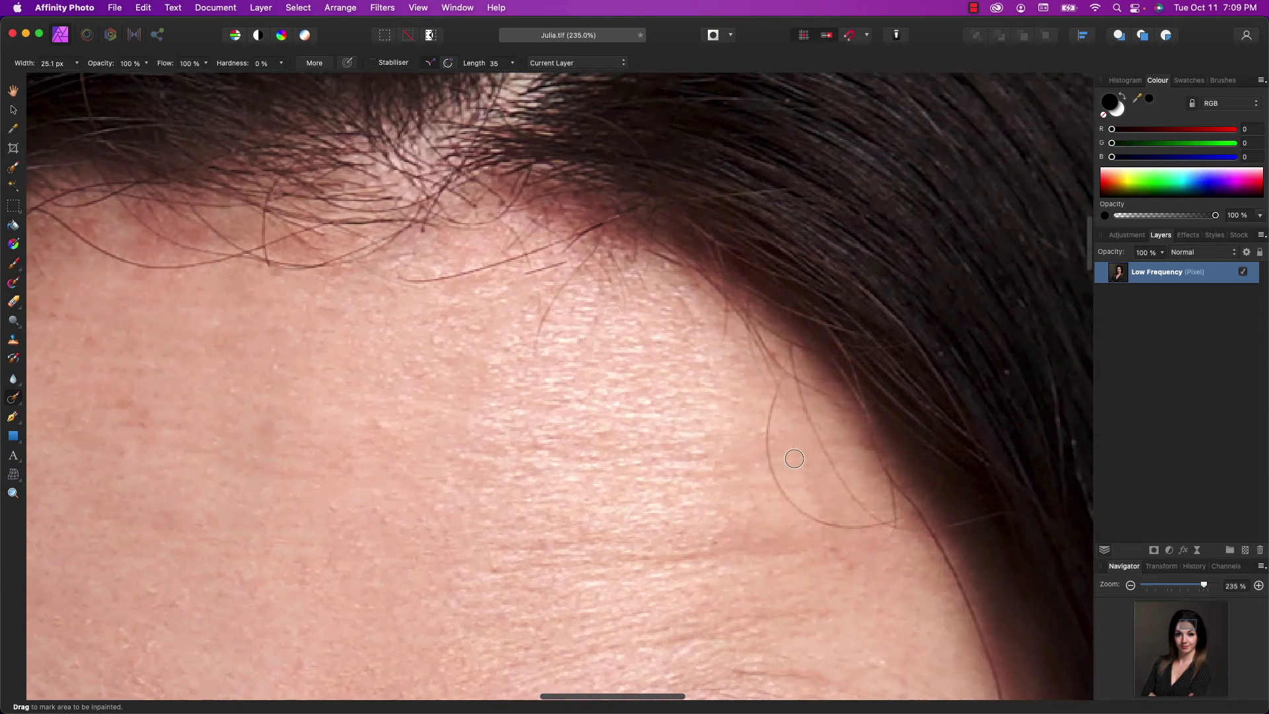
pyautogui.moveTo(775, 388)
pyautogui.mouseDown()
pyautogui.moveTo(764, 442)
pyautogui.moveTo(793, 513)
pyautogui.moveTo(875, 531)
pyautogui.mouseUp()
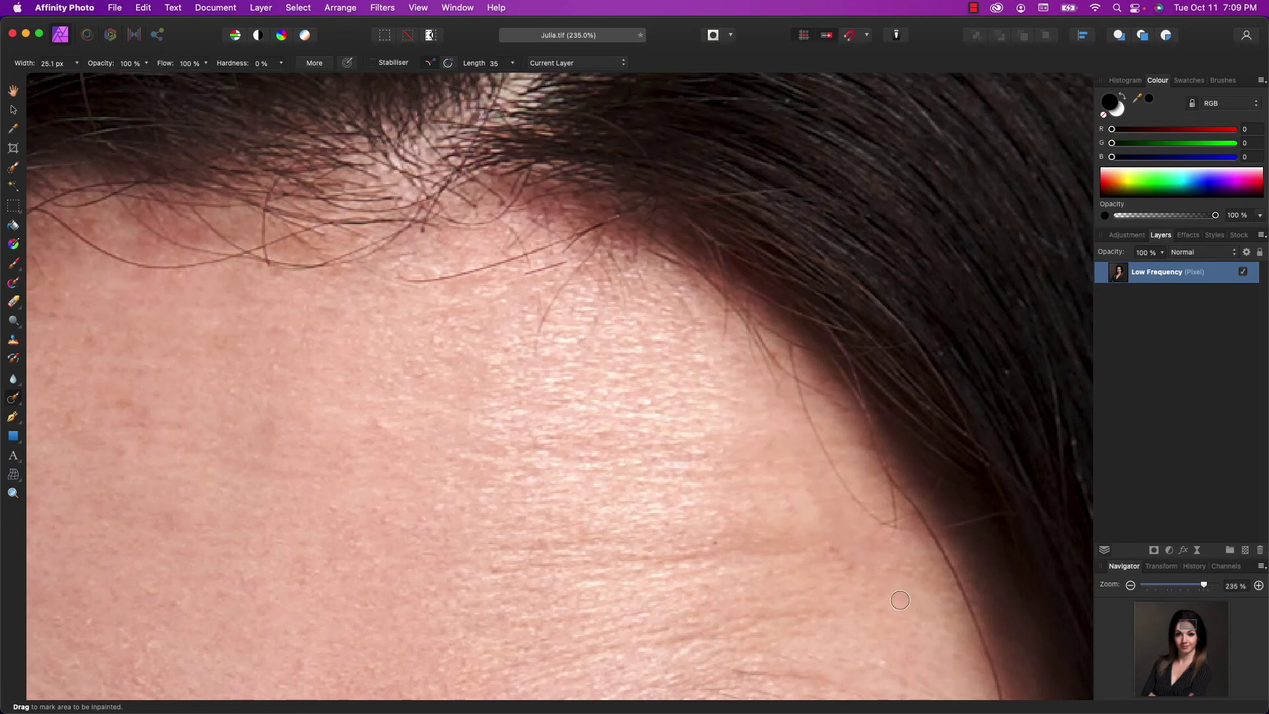
pyautogui.scroll(-10, 746, 325)
# Paint out the hairs at the outer eye corner and crossing the eyeliner wing
pyautogui.moveTo(737, 319); pyautogui.dragTo(809, 319)
pyautogui.scroll(-3, 933, 390)
pyautogui.scroll(-7, 935, 391)
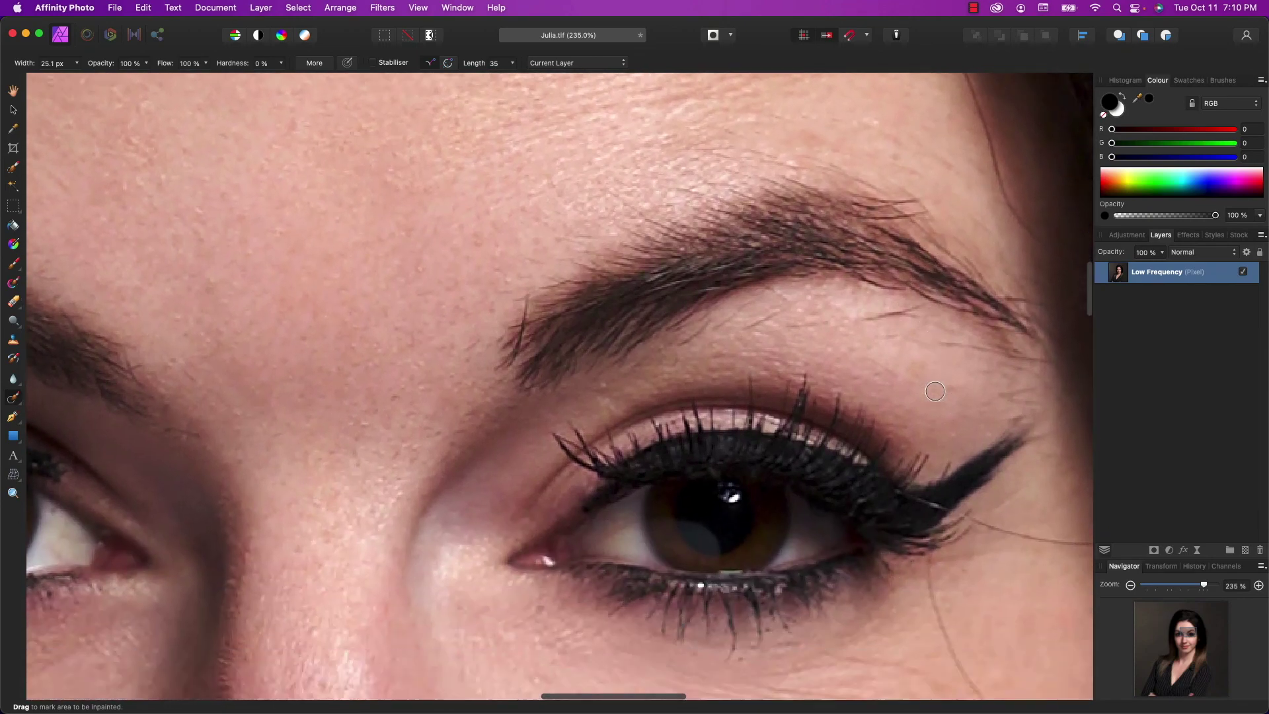
pyautogui.hscroll(4, 840, 177)
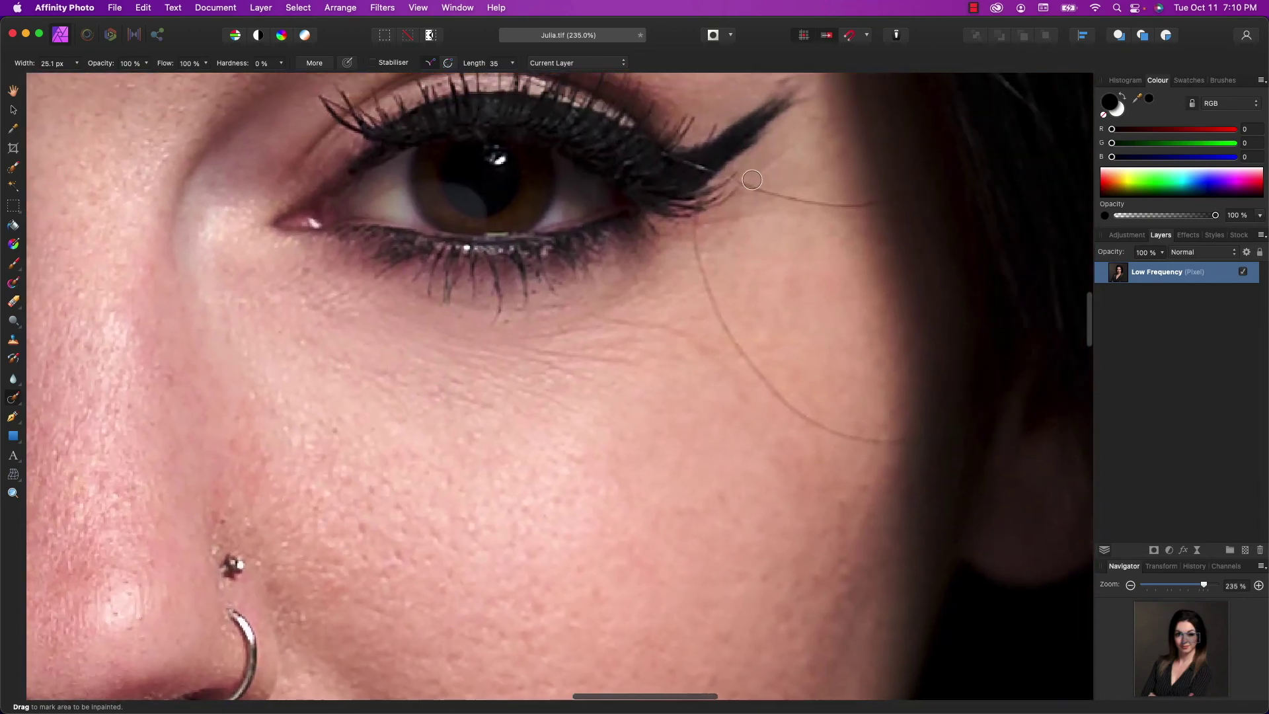
pyautogui.moveTo(746, 181)
pyautogui.mouseDown()
pyautogui.moveTo(815, 205)
pyautogui.moveTo(903, 199)
pyautogui.mouseUp()
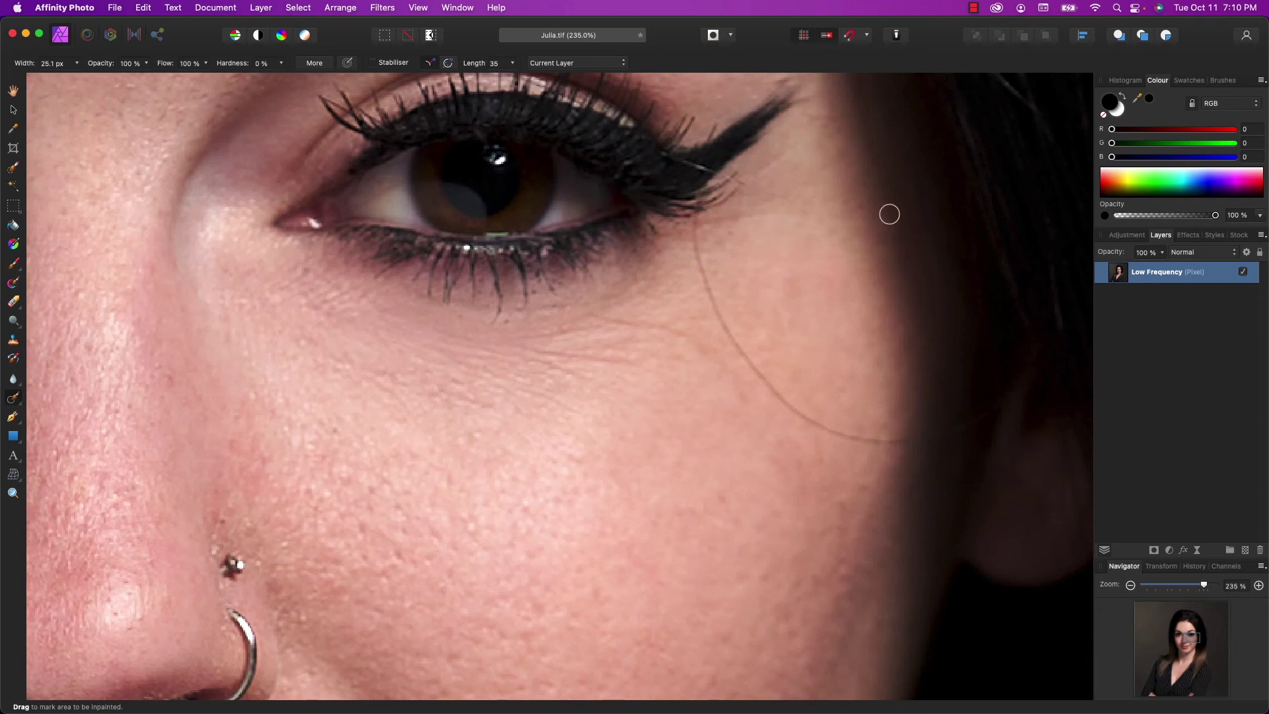
pyautogui.moveTo(694, 223)
pyautogui.mouseDown()
pyautogui.moveTo(740, 353)
pyautogui.moveTo(787, 406)
pyautogui.moveTo(875, 446)
pyautogui.moveTo(926, 441)
pyautogui.moveTo(871, 443)
pyautogui.mouseUp()
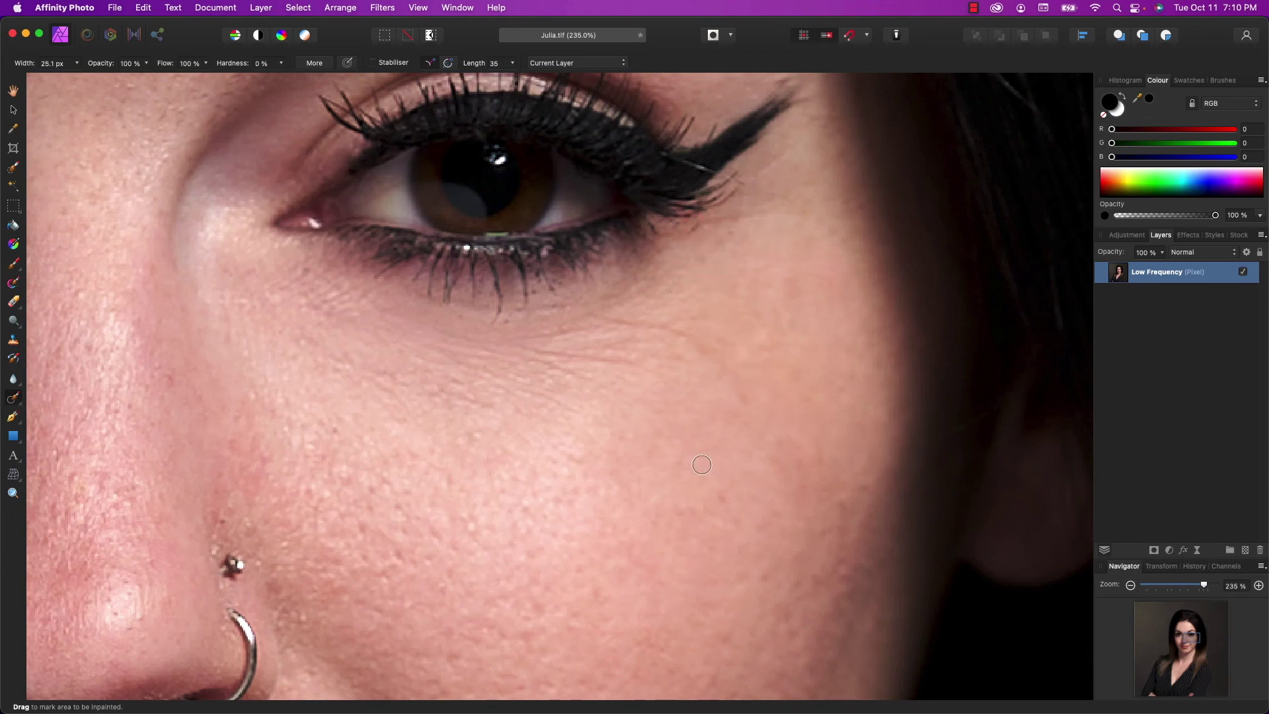
pyautogui.moveTo(688, 161); pyautogui.dragTo(707, 170)
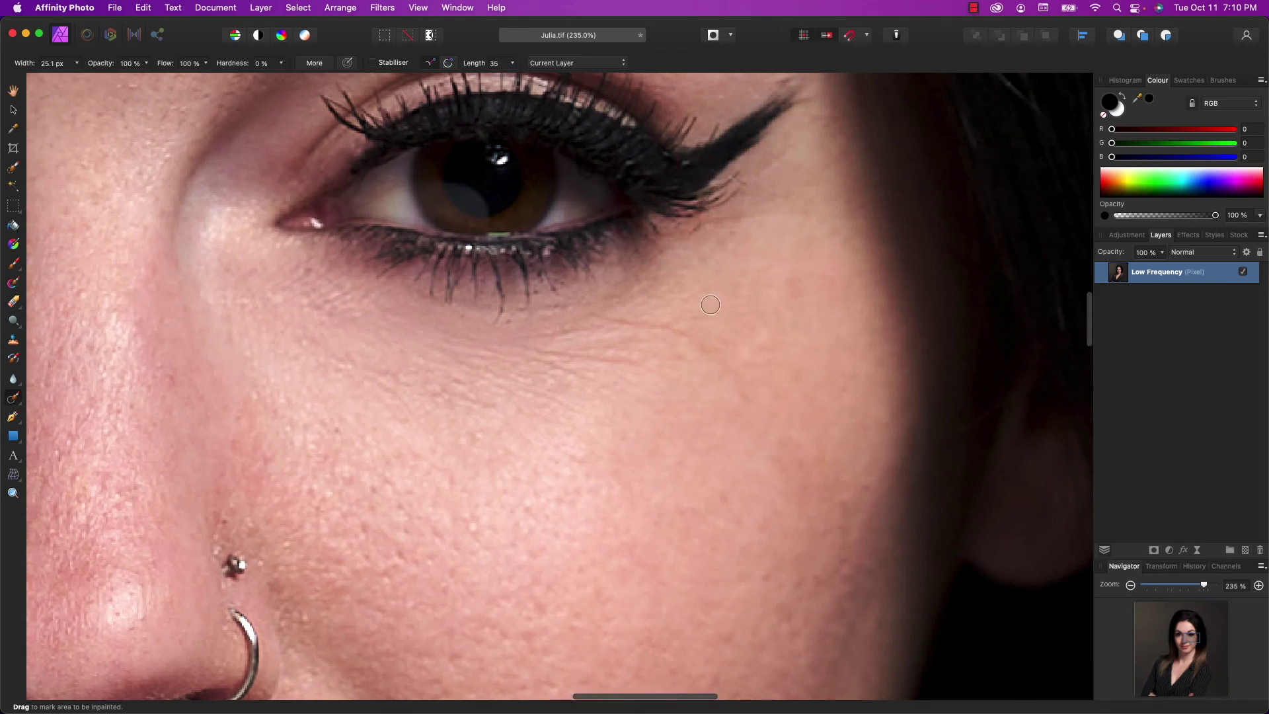
pyautogui.hscroll(-5, 711, 305)
pyautogui.scroll(-10, 711, 305)
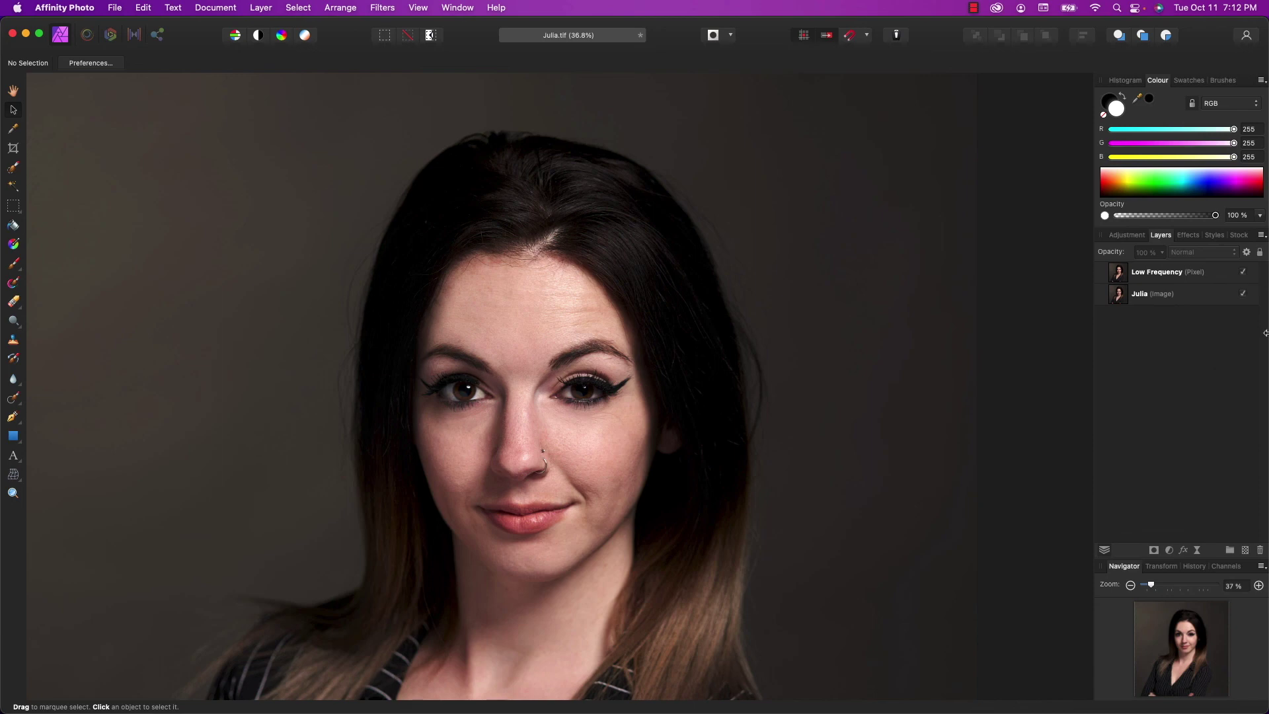
# Hide the Low Frequency layer to view the original portrait, then show it again
pyautogui.click(1243, 272)
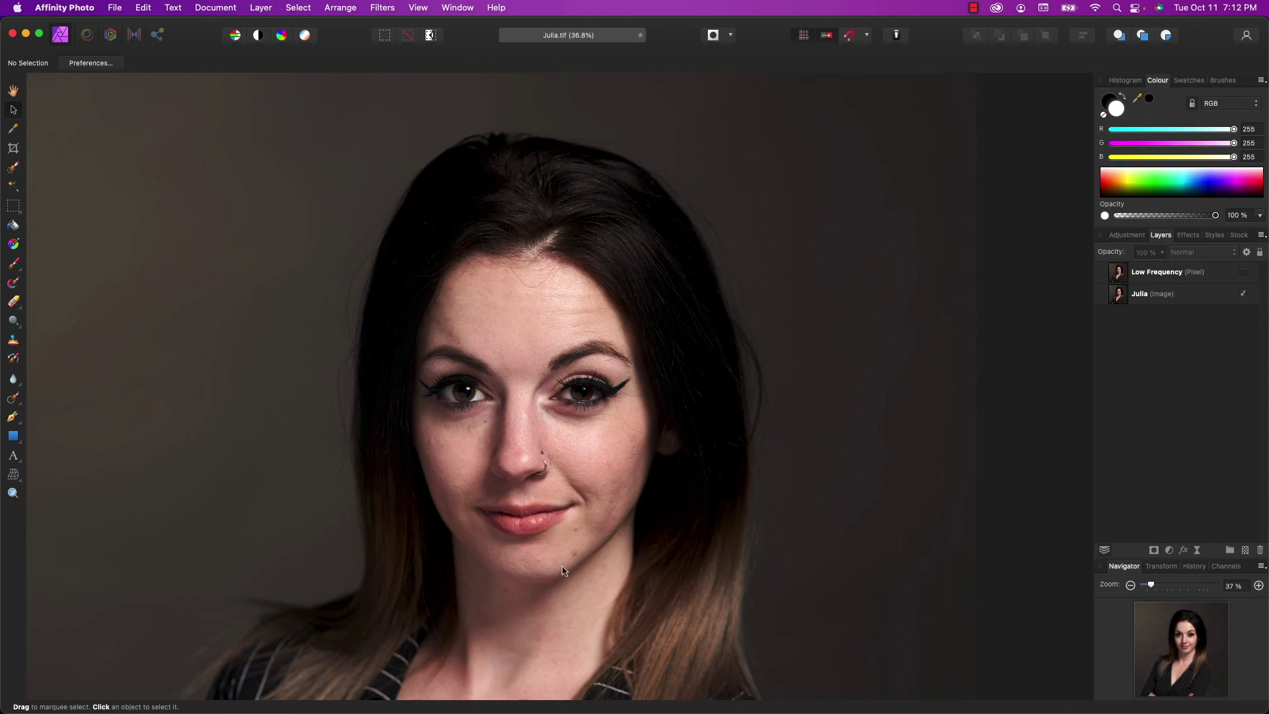
pyautogui.click(1243, 271)
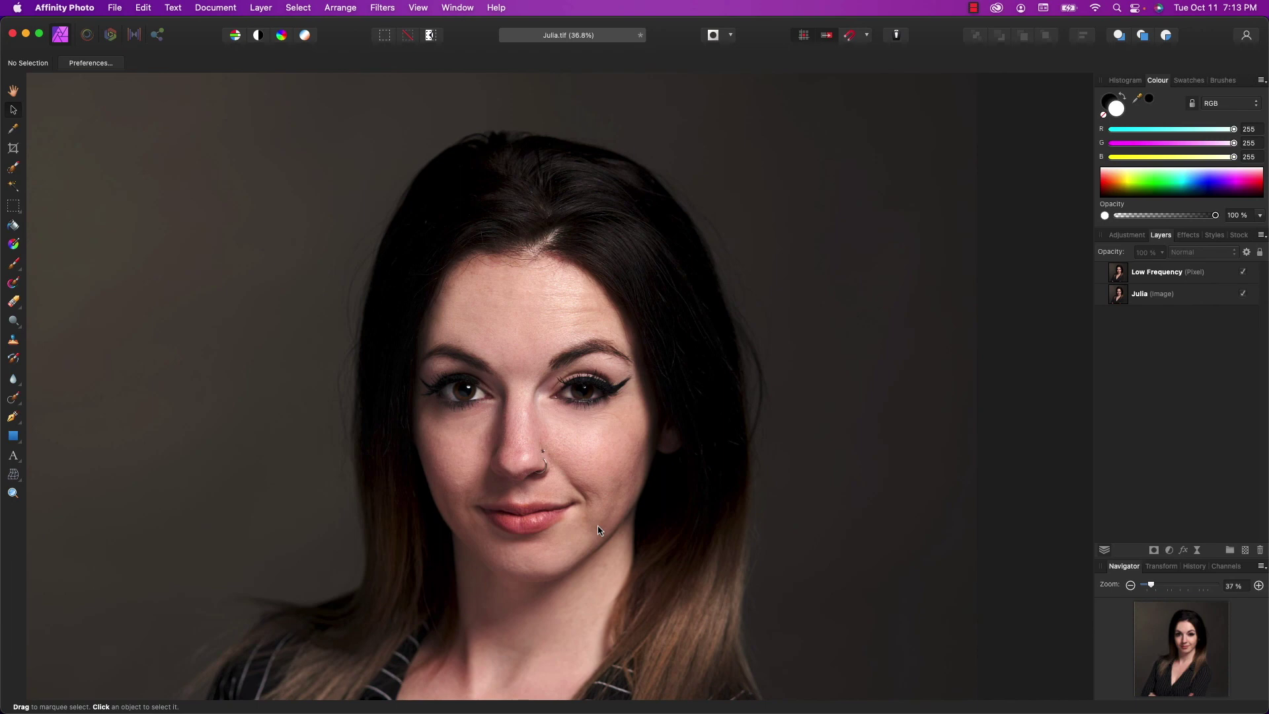